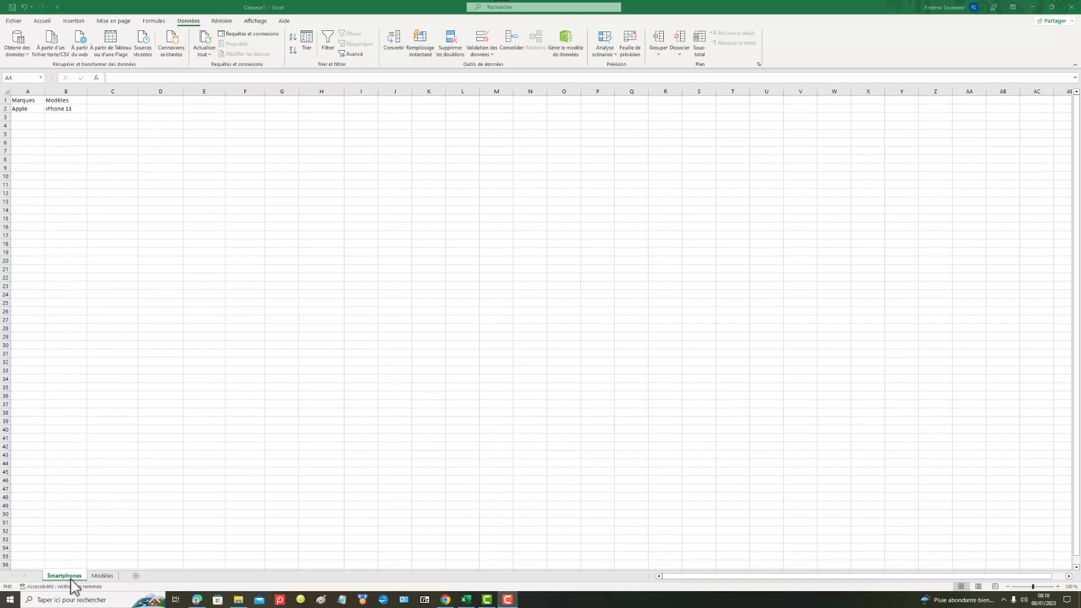
Step: Review the Marques and Modèles columns on the Smartphones sheet
left_click(135, 579)
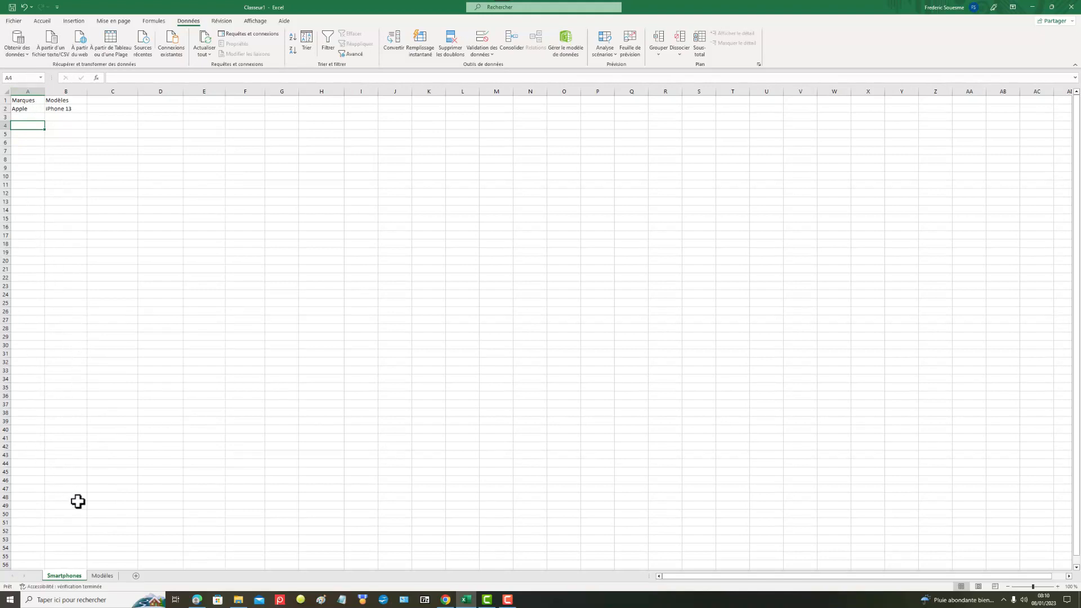
left_click(30, 99)
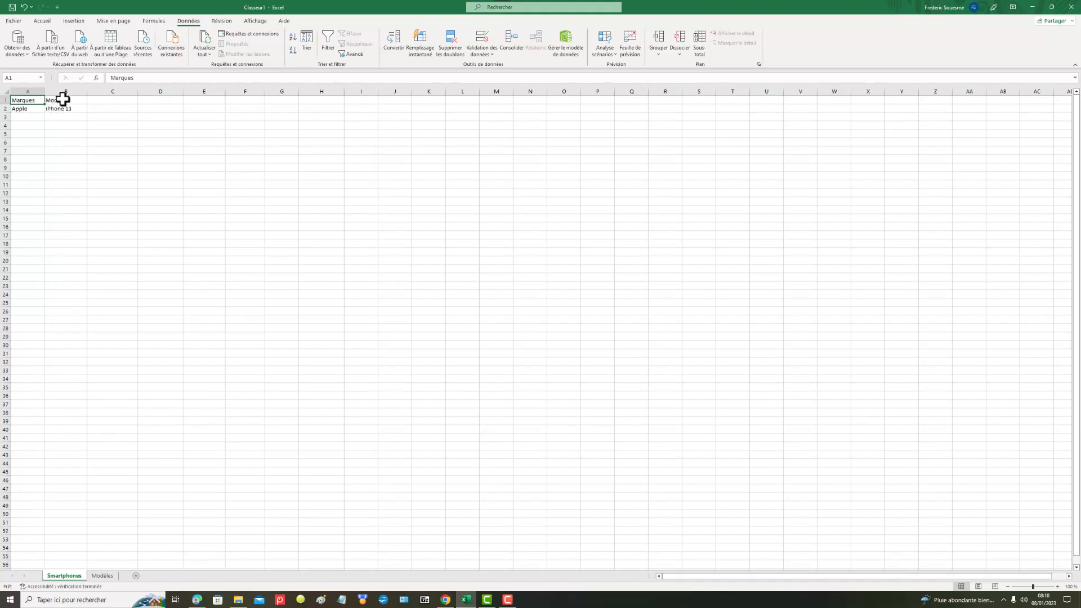
left_click(62, 135)
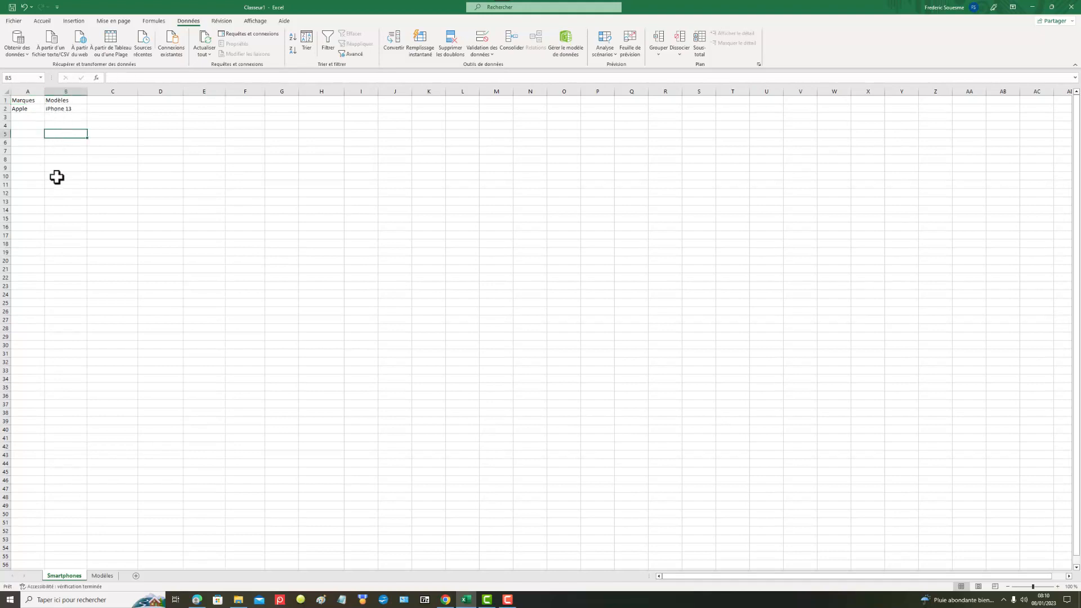
Step: Examine the brand headers in row 1 of the Modèles sheet and the phone models listed beneath them
left_click(110, 577)
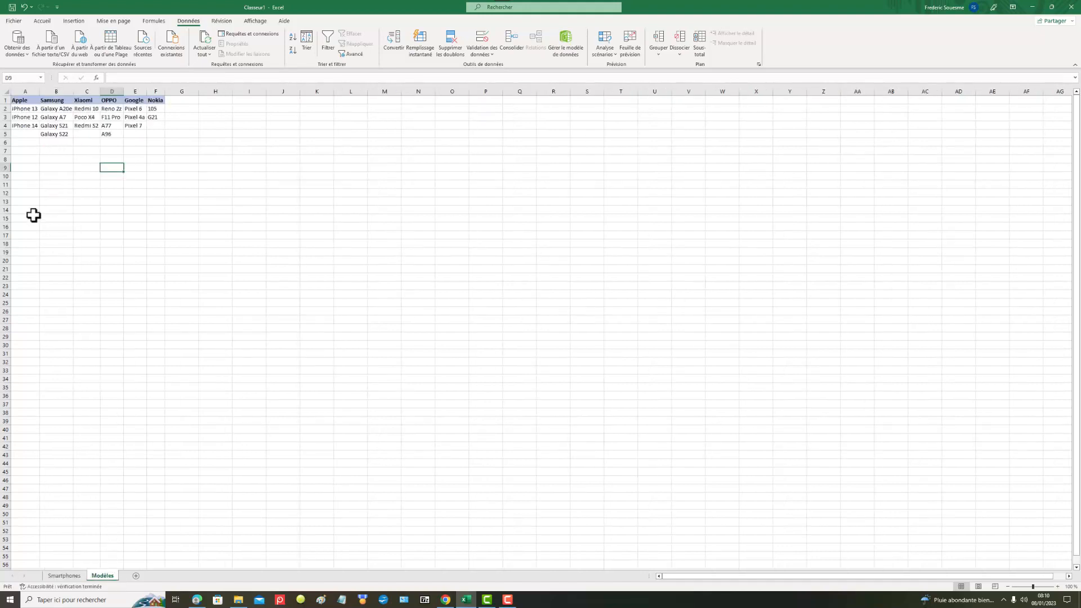
left_click(33, 168)
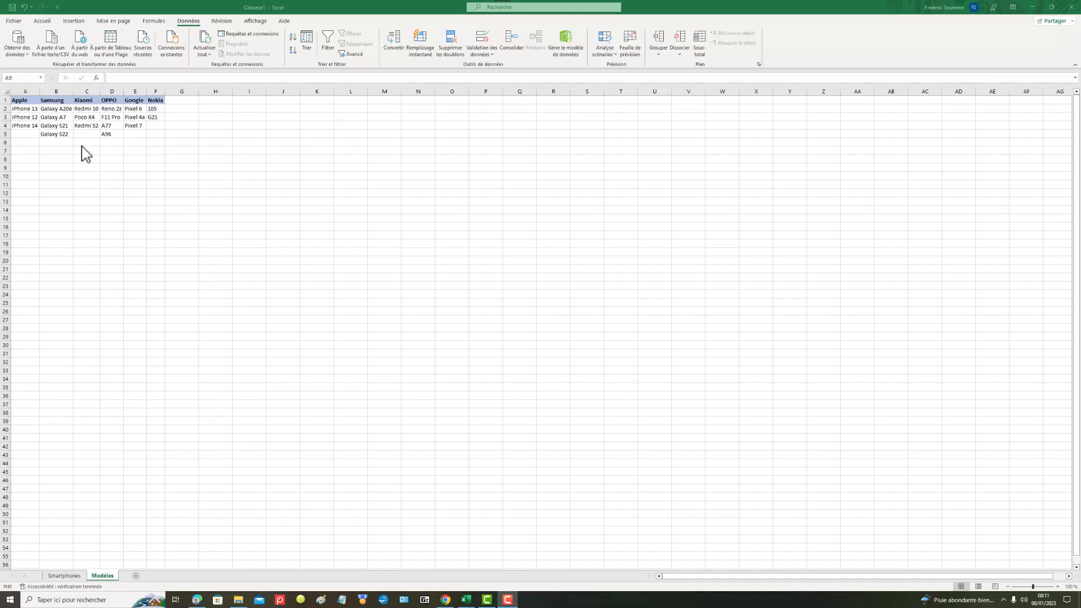
left_click(14, 100)
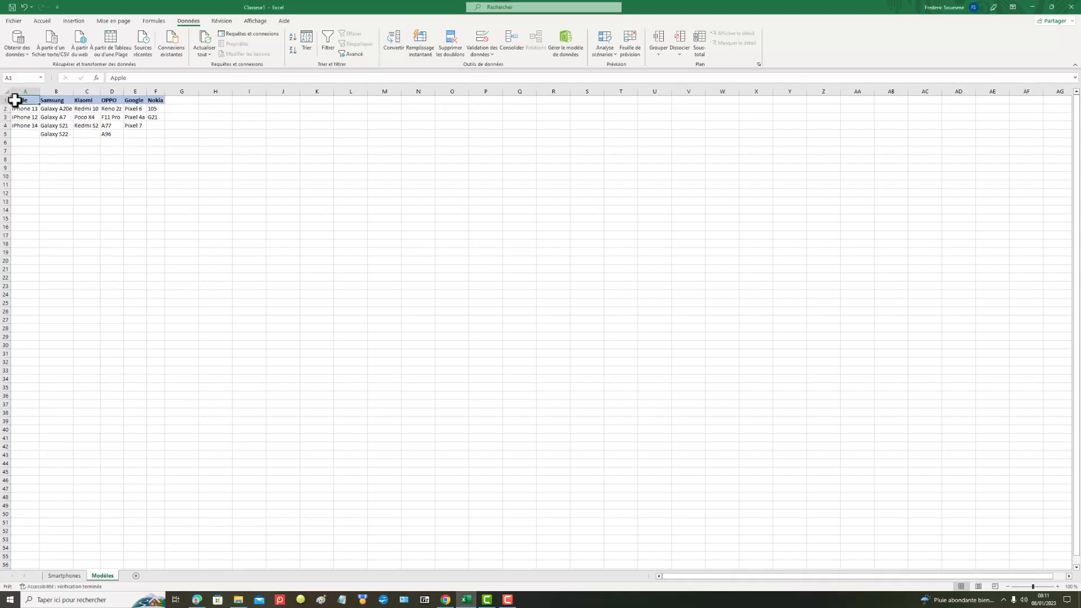
left_click(52, 108)
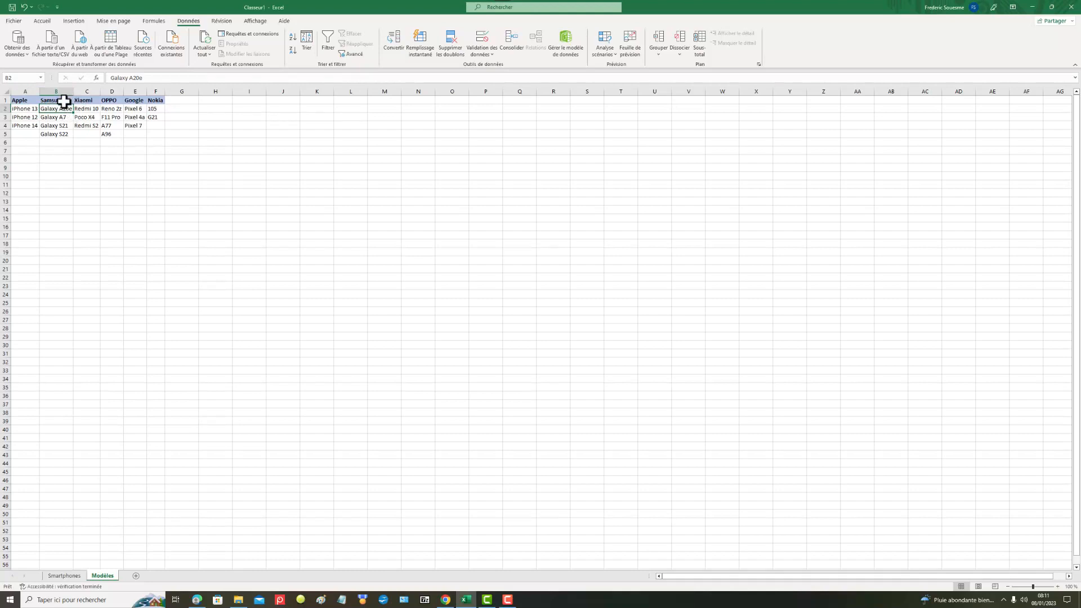
left_click(91, 100)
left_click(112, 99)
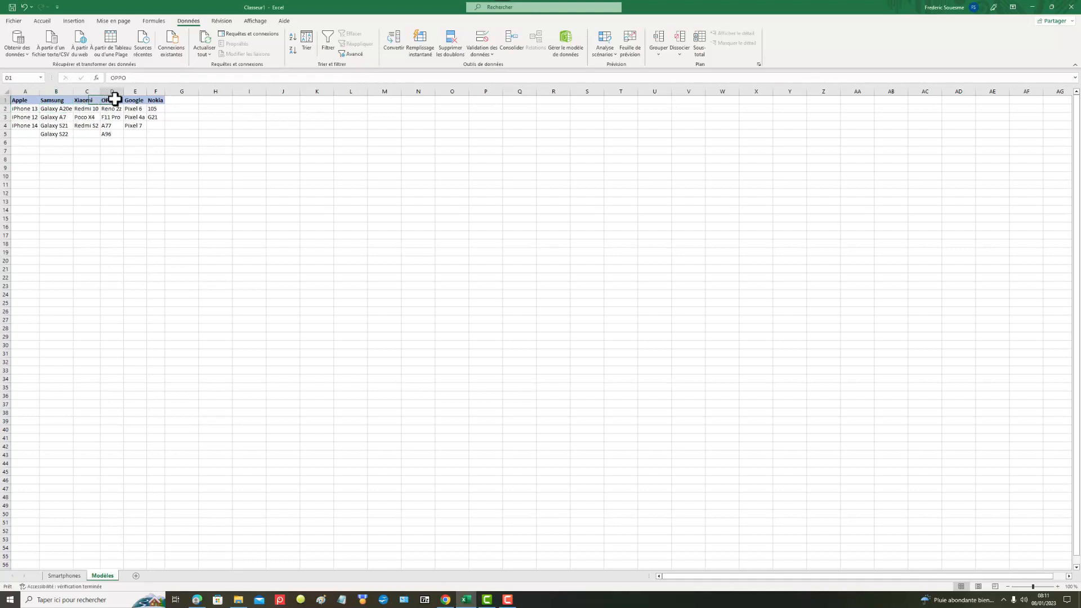
left_click(138, 98)
left_click(152, 102)
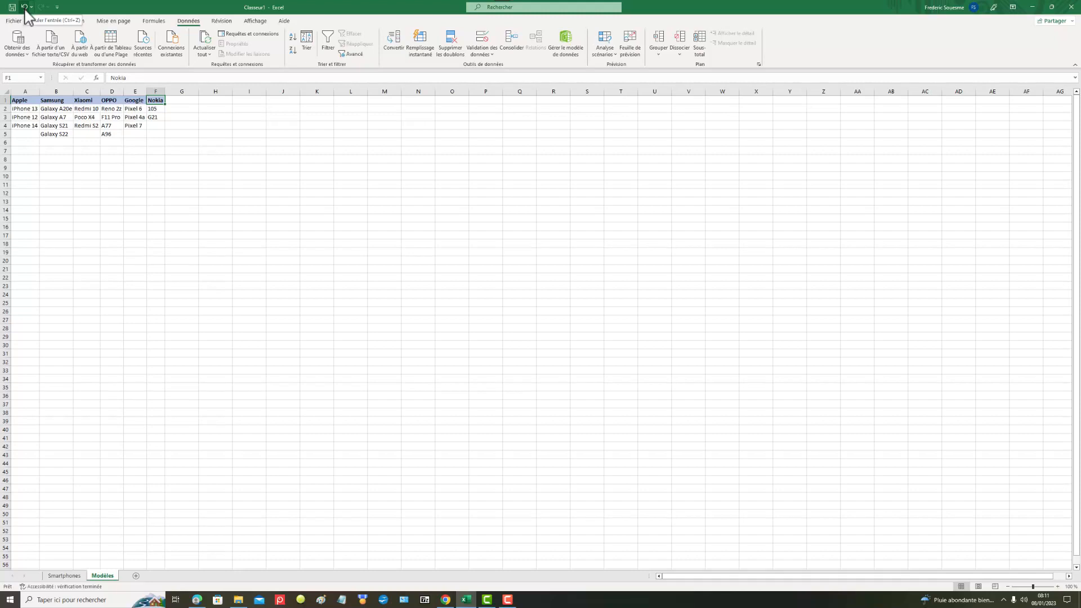
Step: Check the brand drop-down list in A2 and the model drop-down list in B2 of the Smartphones sheet
left_click(82, 576)
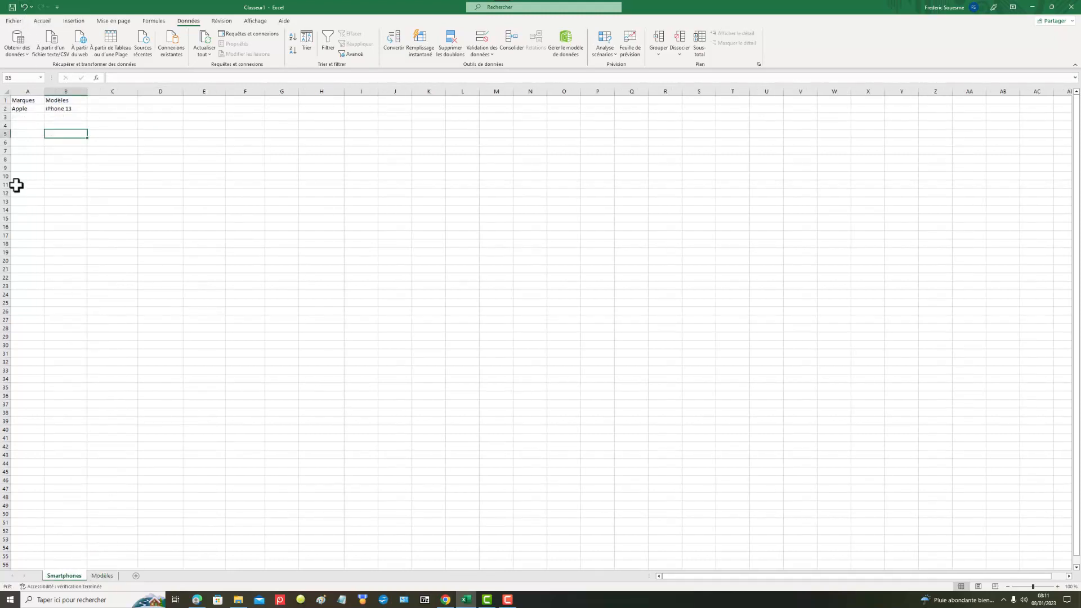
left_click(34, 110)
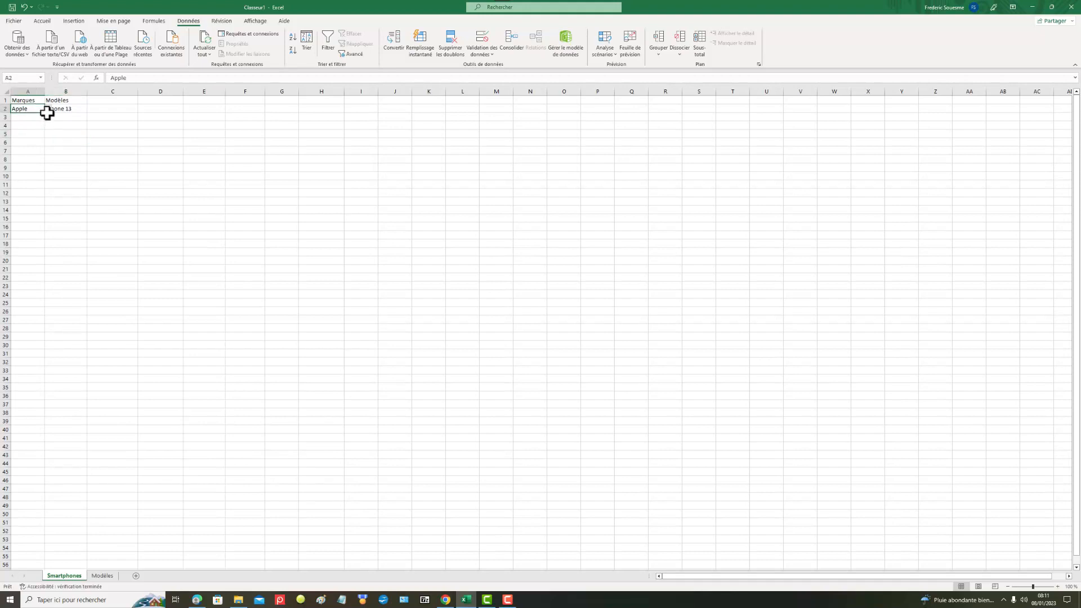
left_click(48, 109)
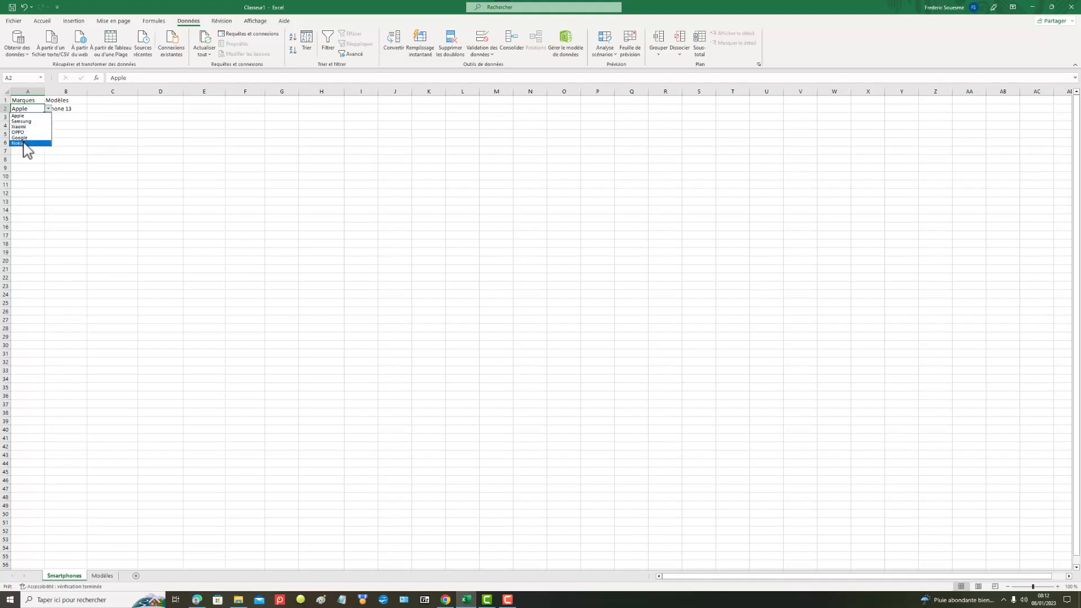
left_click(50, 111)
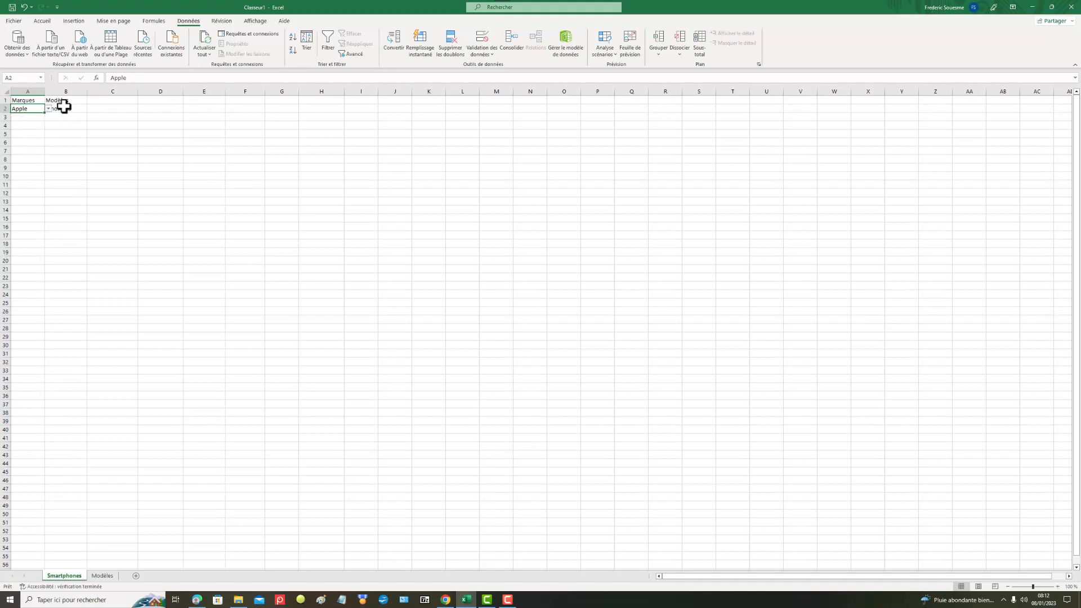
left_click(65, 107)
left_click(91, 108)
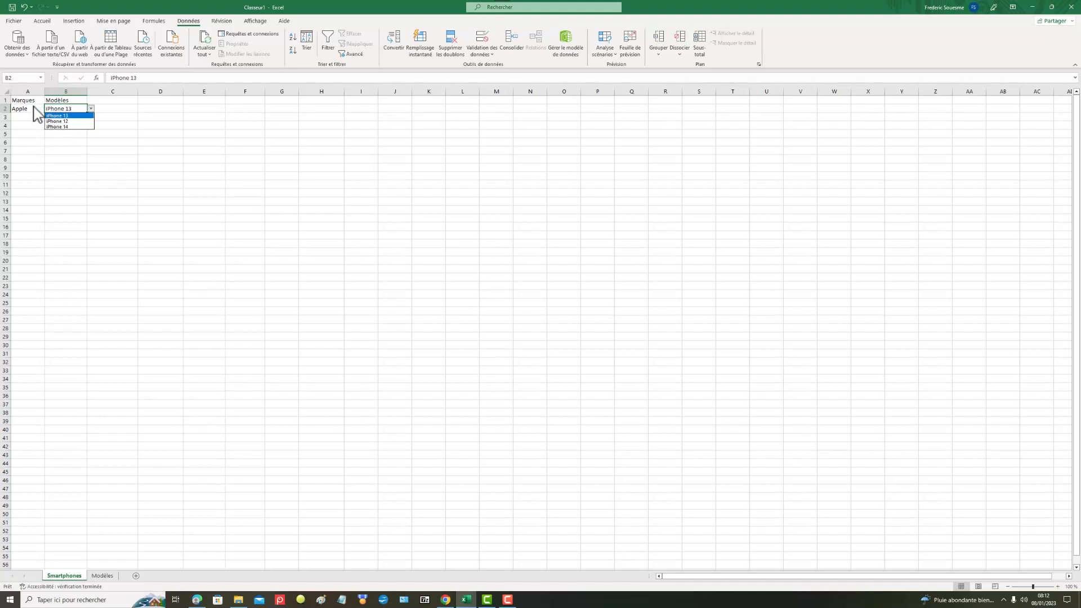
left_click(104, 151)
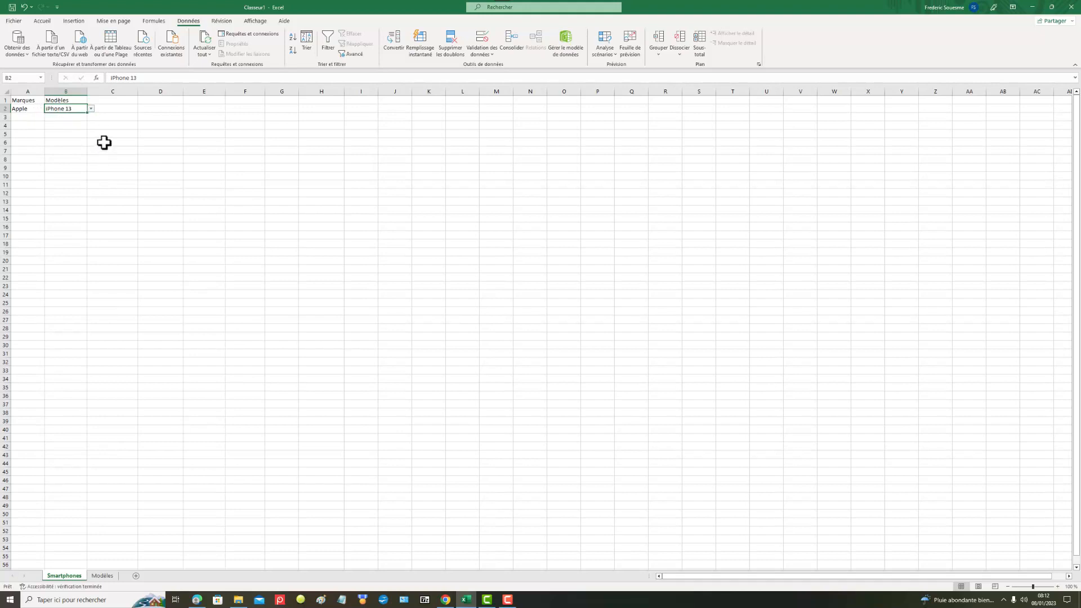
Step: Undo the entries in A2 and B2 of the Smartphones sheet and review the brand headers on the Modèles sheet
left_click(24, 7)
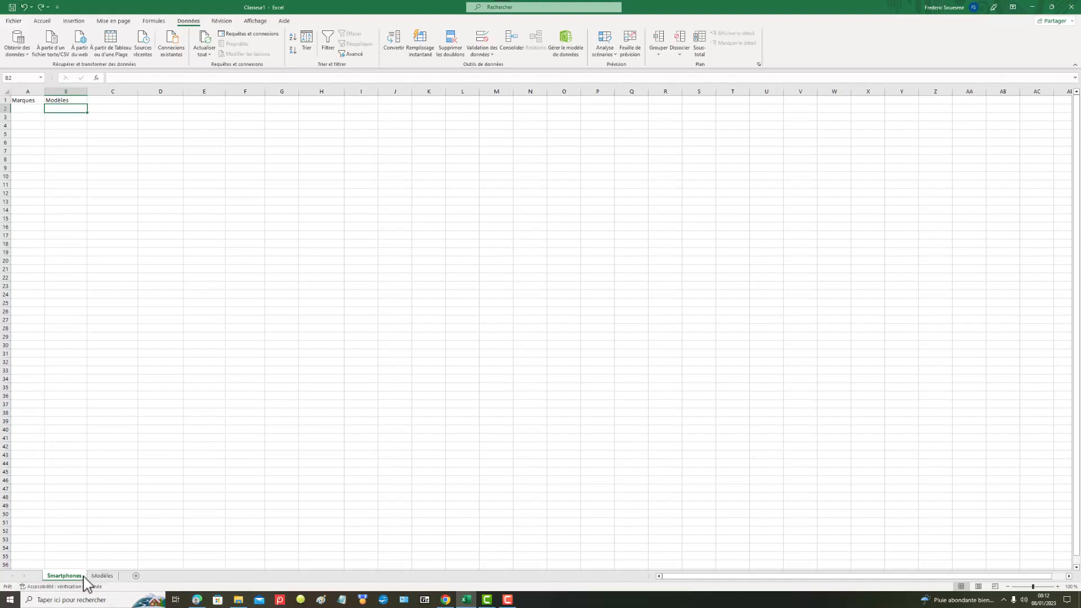
left_click(101, 577)
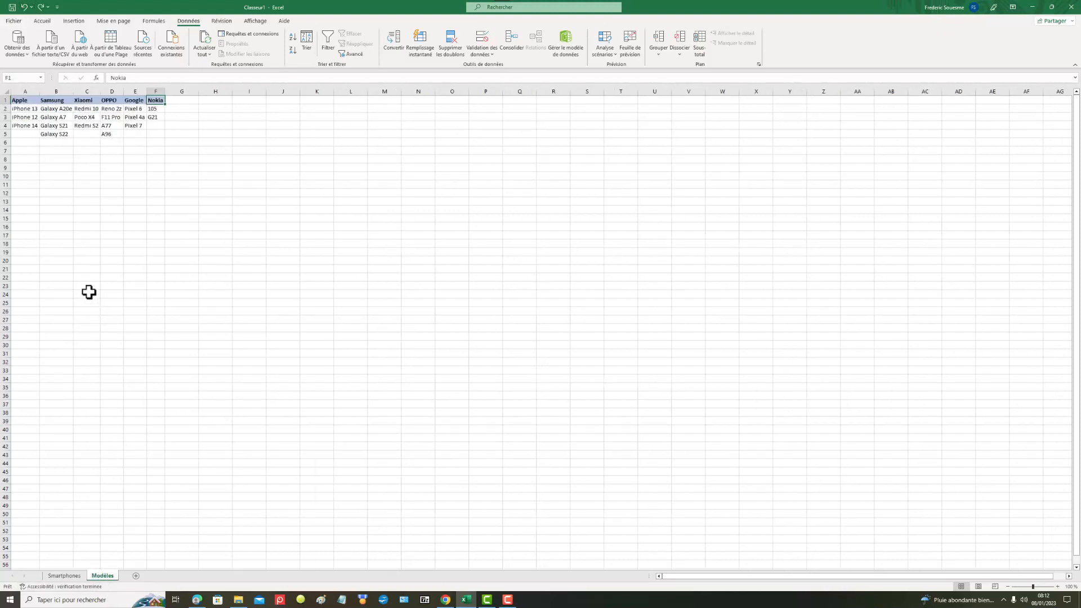
left_click(22, 102)
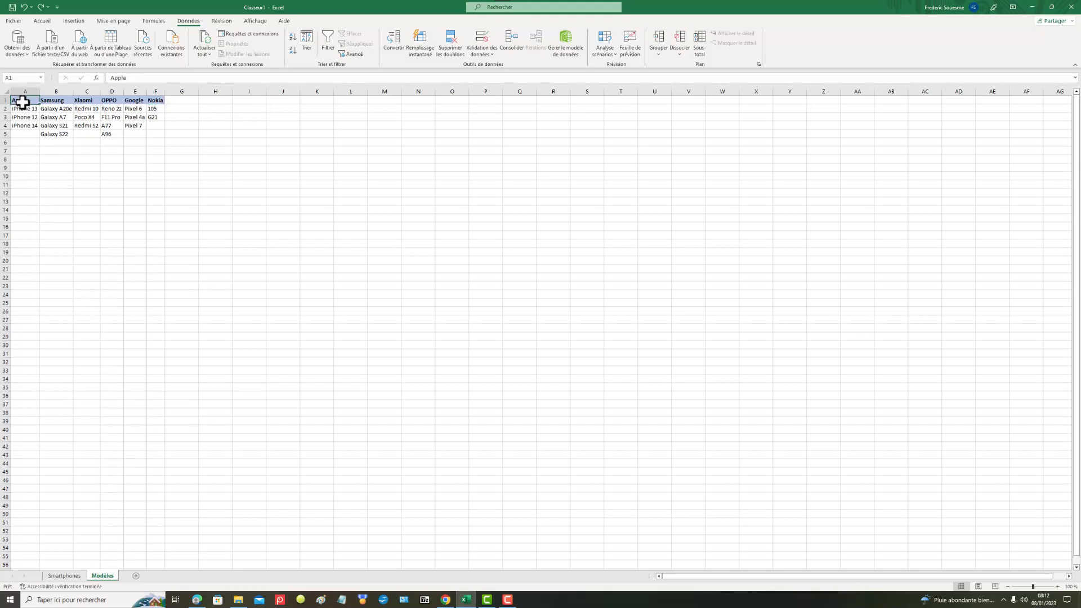
left_click(60, 102)
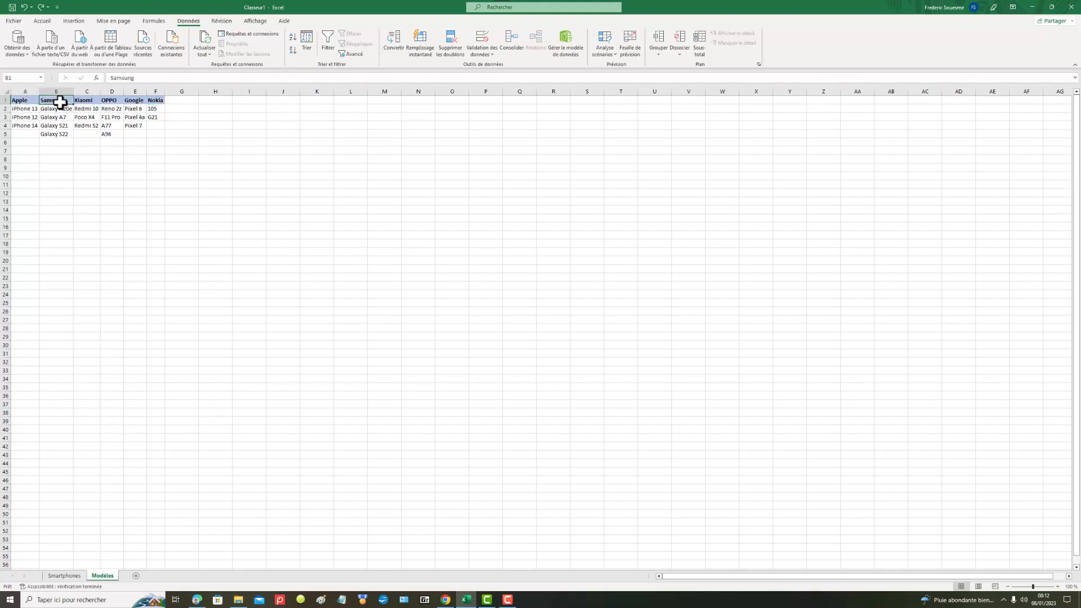
left_click(91, 101)
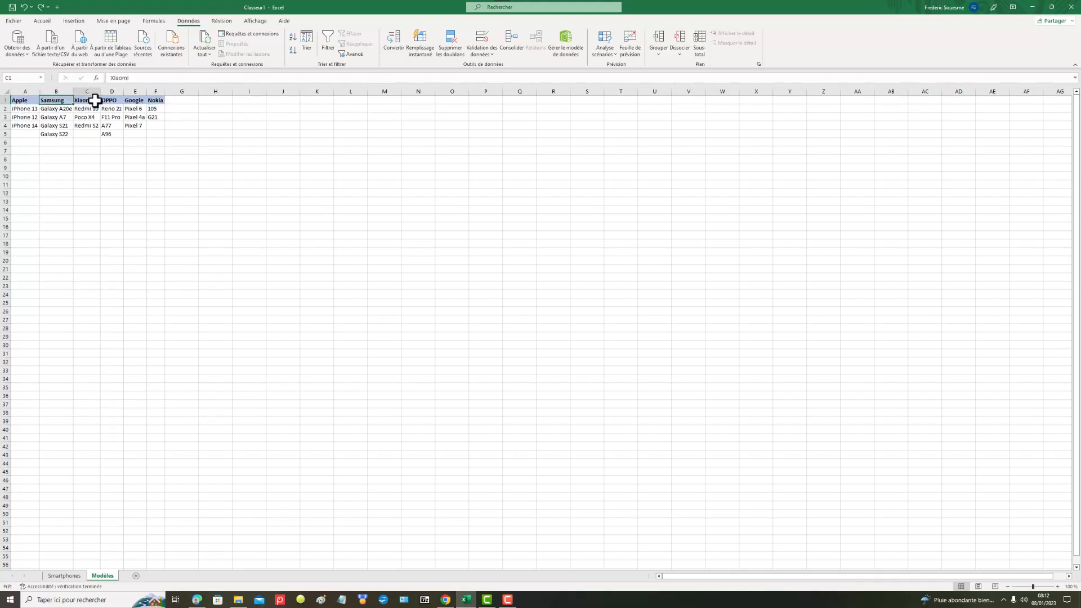
left_click(135, 101)
left_click(153, 101)
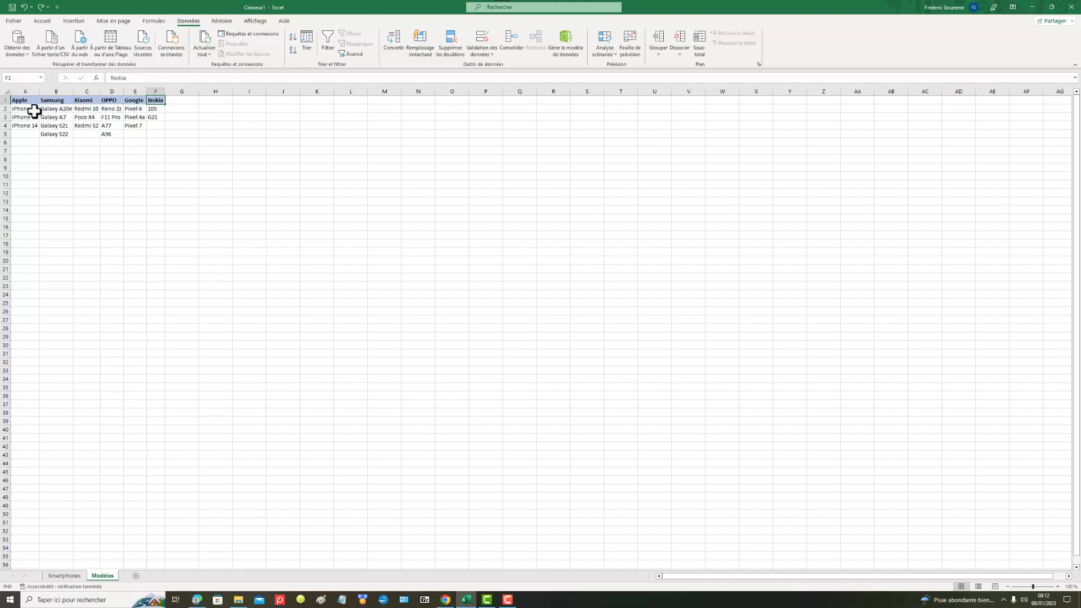
Step: Check the defined name of the iPhone model range A2:A4 and the workbook's list of names
left_click_drag(35, 111, 31, 125)
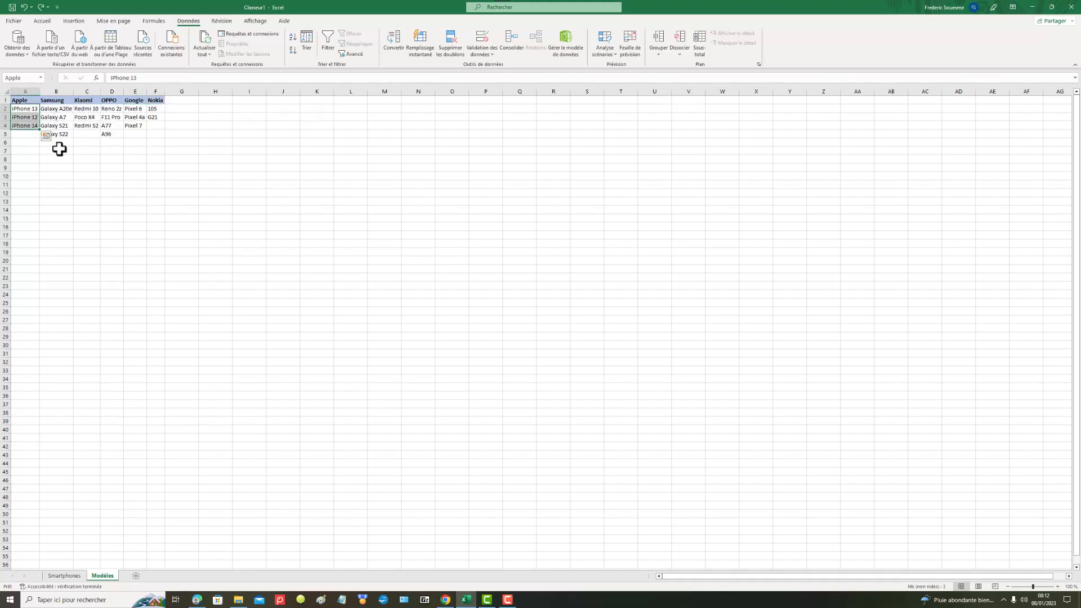
left_click(65, 175)
left_click(28, 111)
left_click_drag(28, 111, 25, 125)
left_click(40, 78)
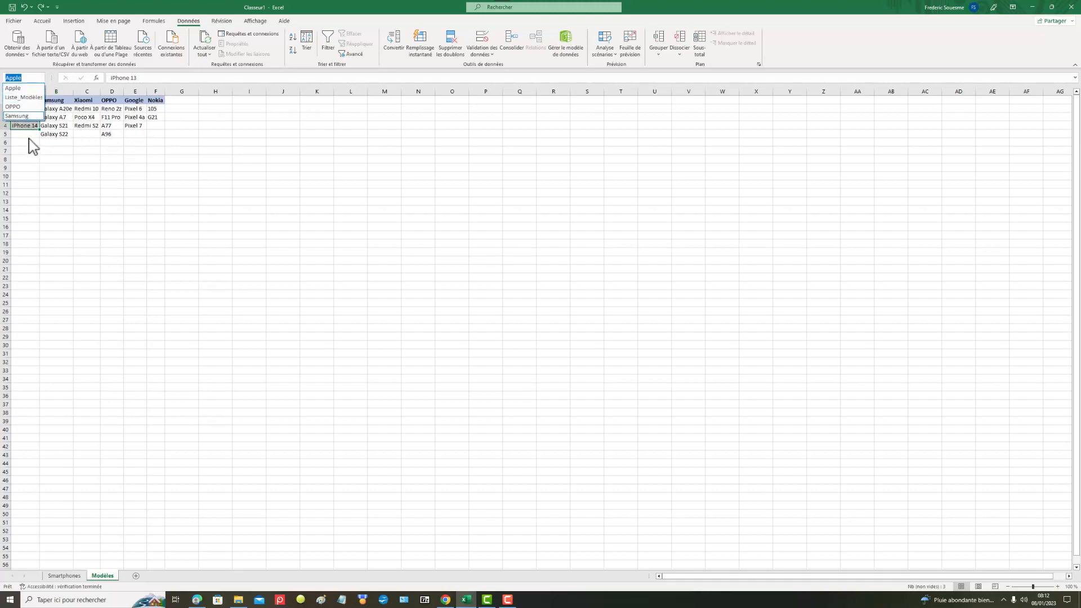
key("Escape")
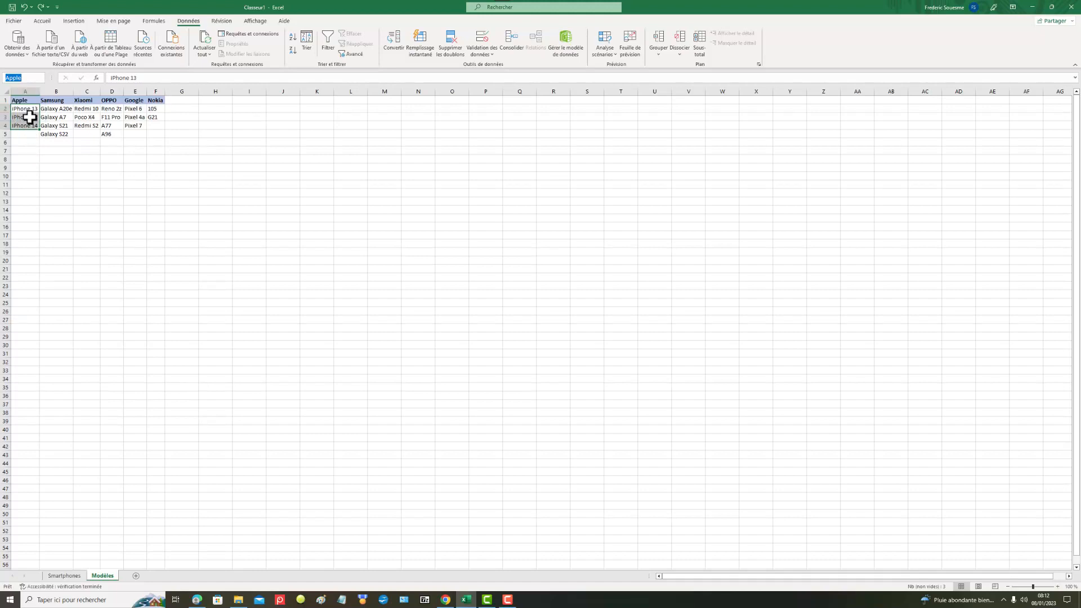
Step: Undo the earlier changes back through the brand header fill in A1:F1 and review the model lists below
left_click(26, 8)
left_click(27, 8)
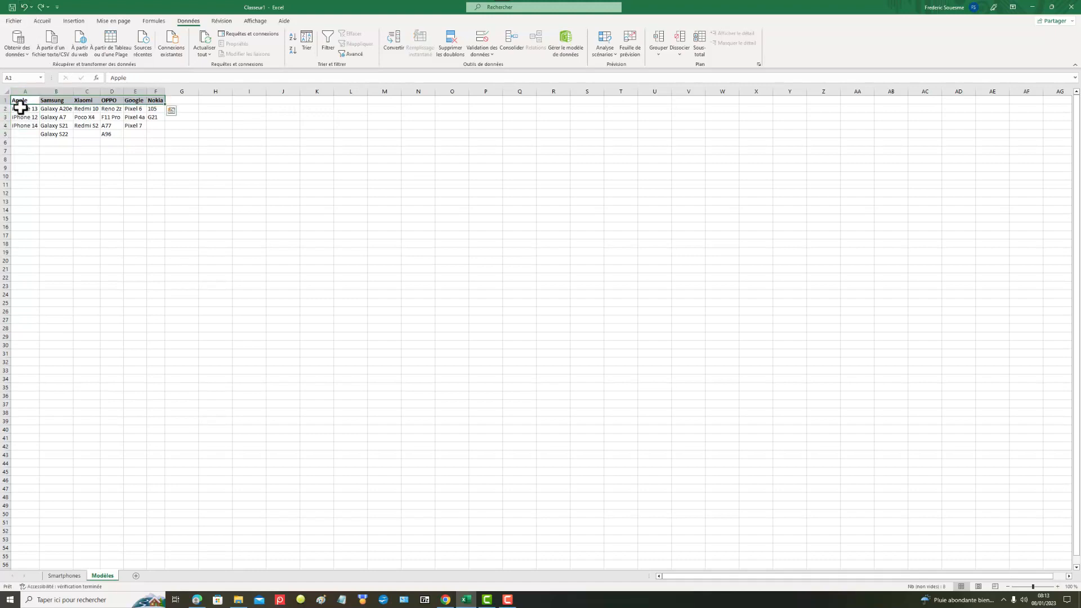
left_click_drag(19, 108, 150, 125)
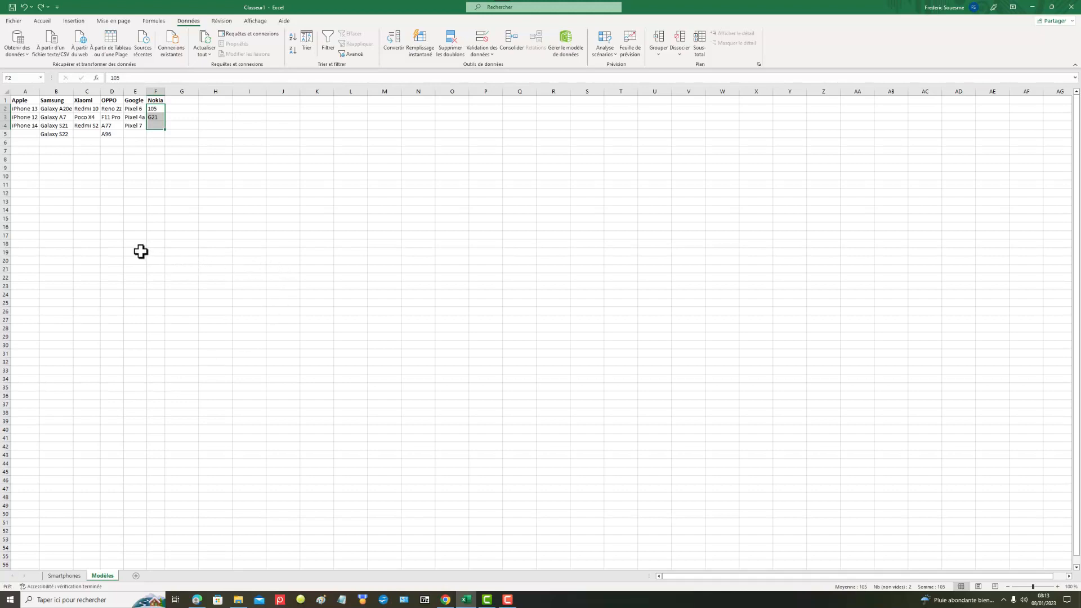
Step: Add the model Galaxy A6 in cell B6 at the end of the Samsung column
left_click(58, 144)
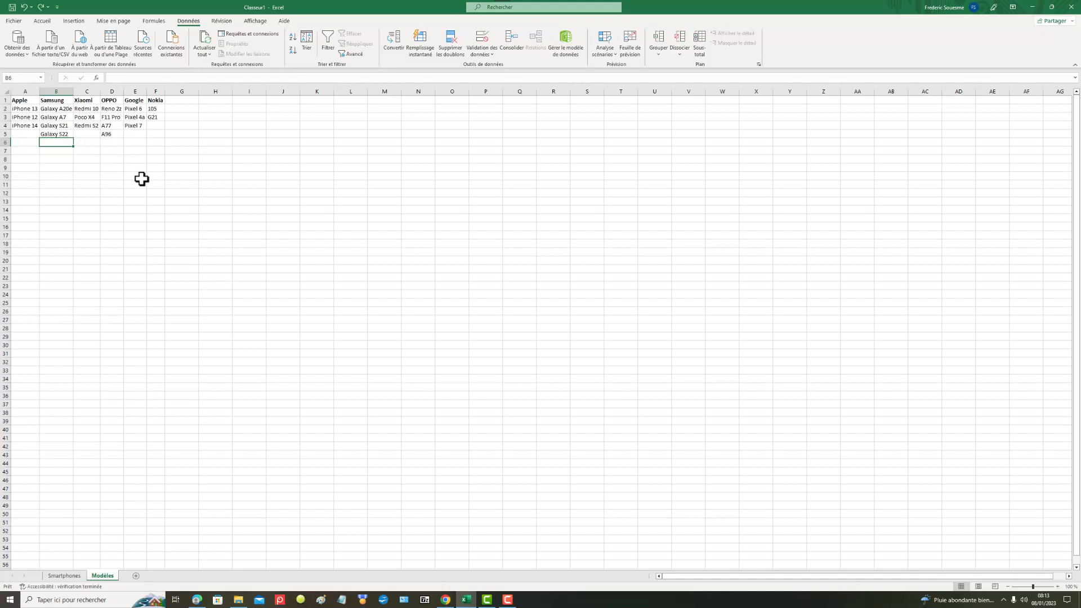
type("Galaxy A6")
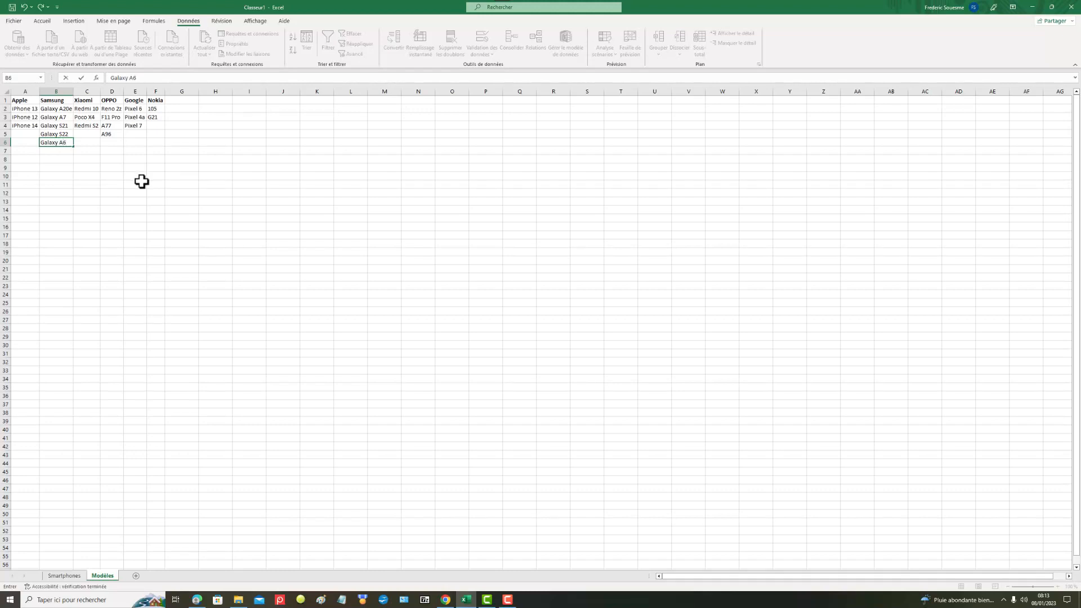
left_click(59, 228)
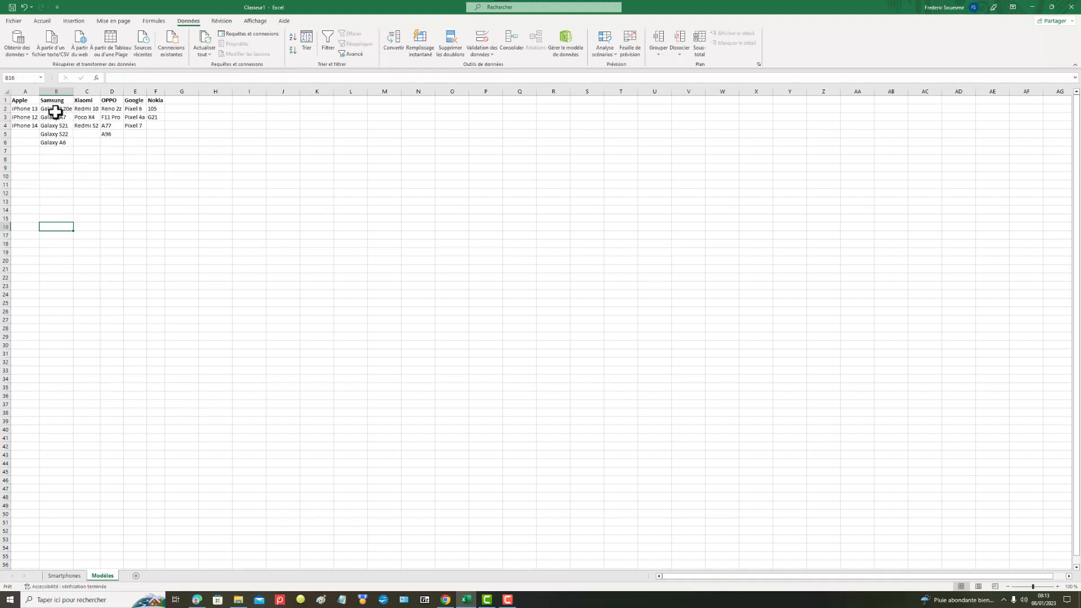
Step: Run a custom sort from Samsung models B2:B6 with the selection expanded, by the Nokia column's cell values from A to Z
left_click_drag(58, 109, 56, 141)
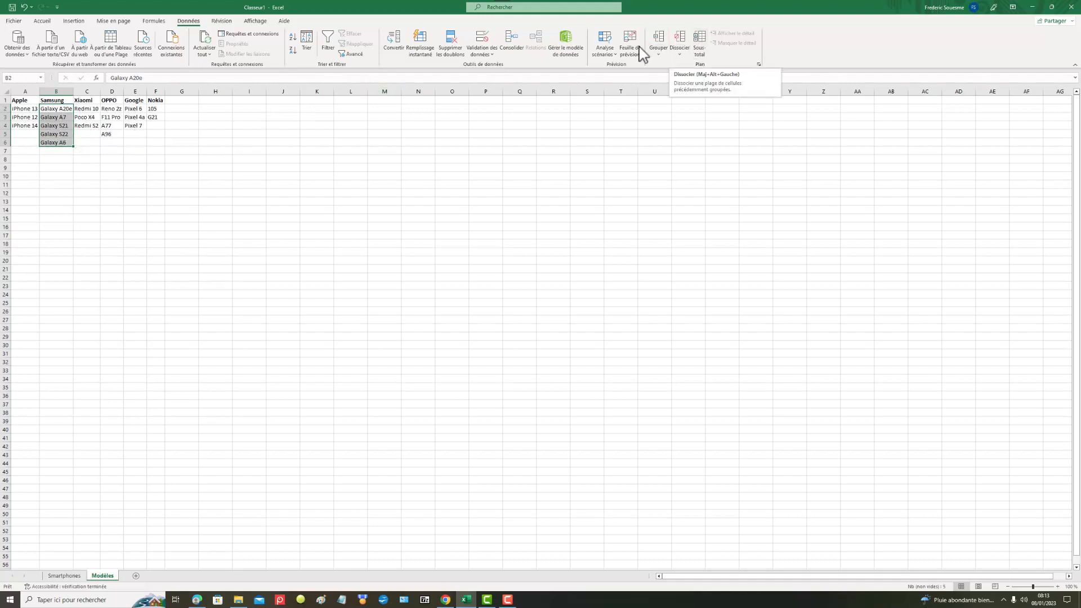
left_click(315, 36)
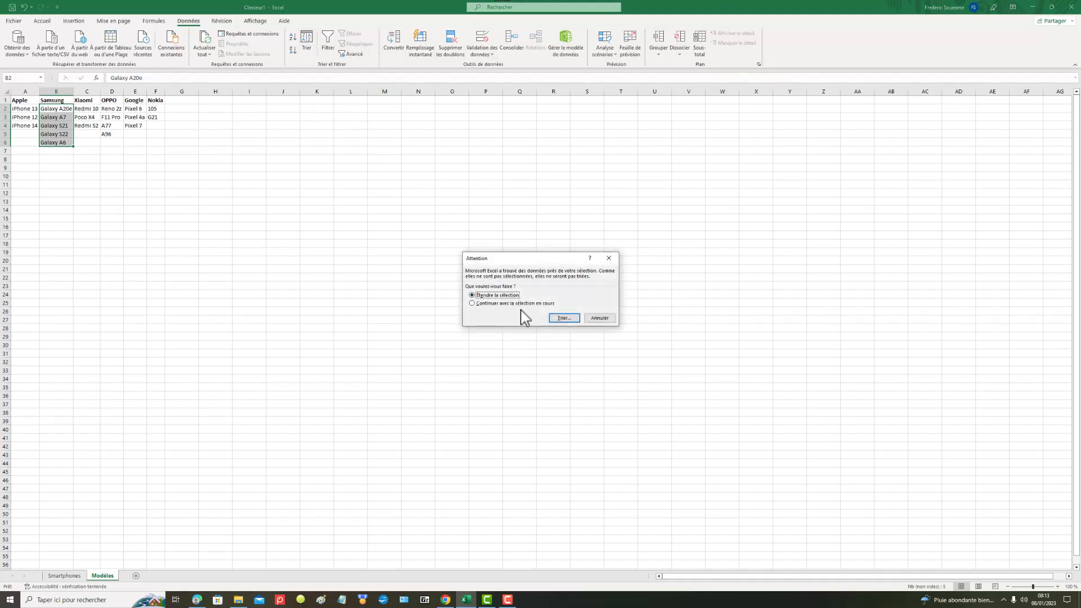
left_click(565, 318)
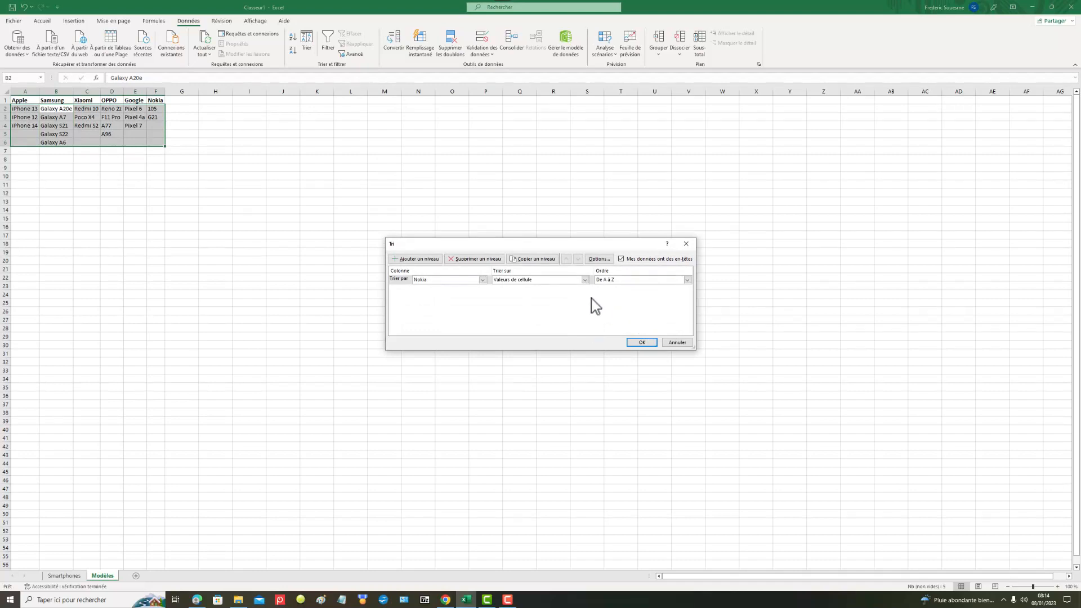
left_click(636, 342)
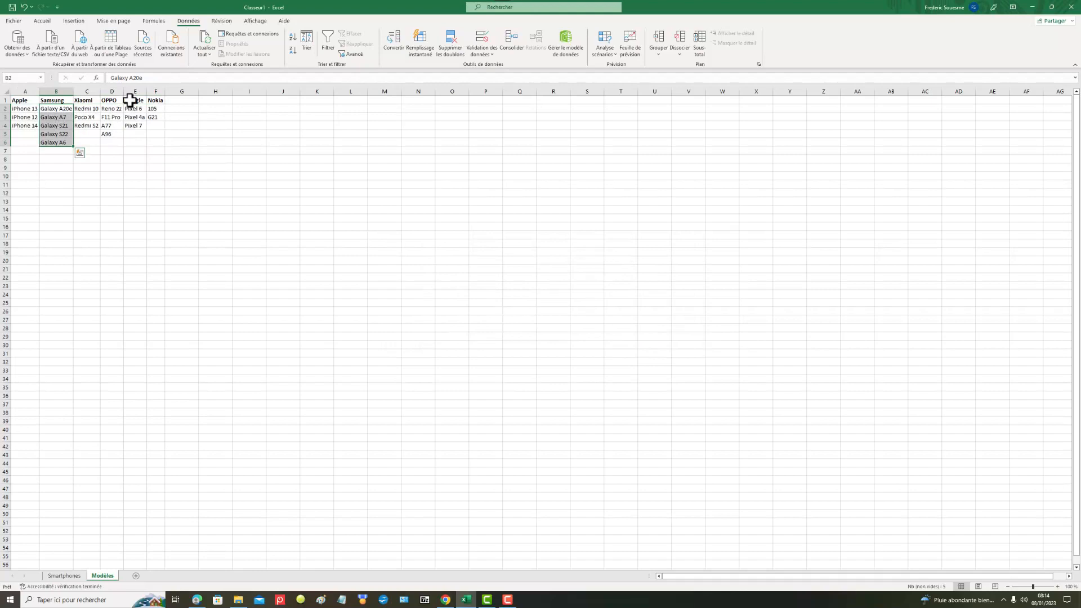
Step: Sort the Samsung models in ascending order, expanding the selection to the neighbouring brand columns
left_click(293, 37)
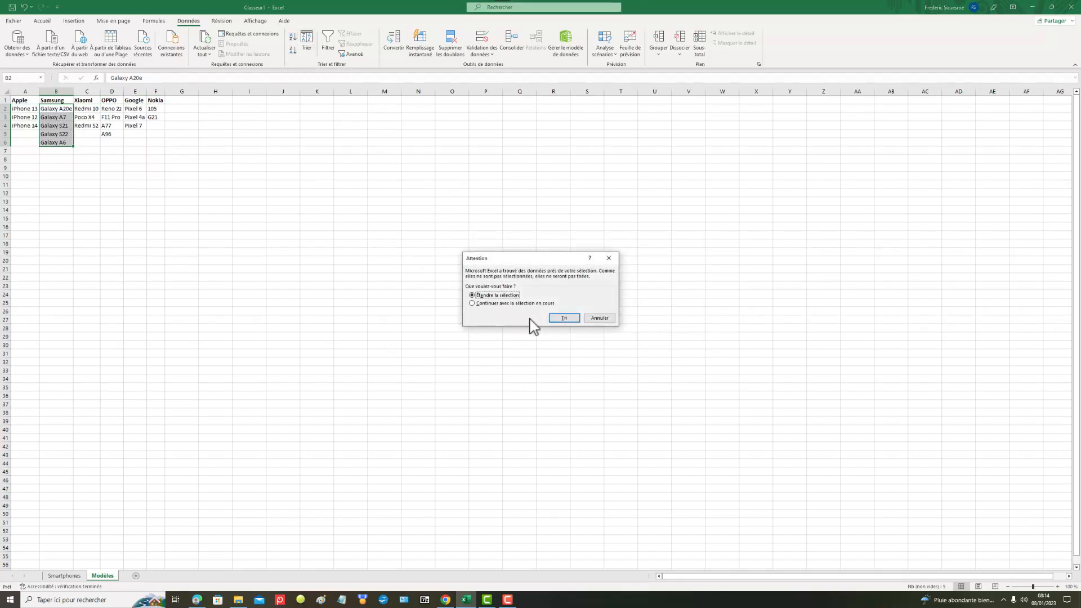
left_click(564, 319)
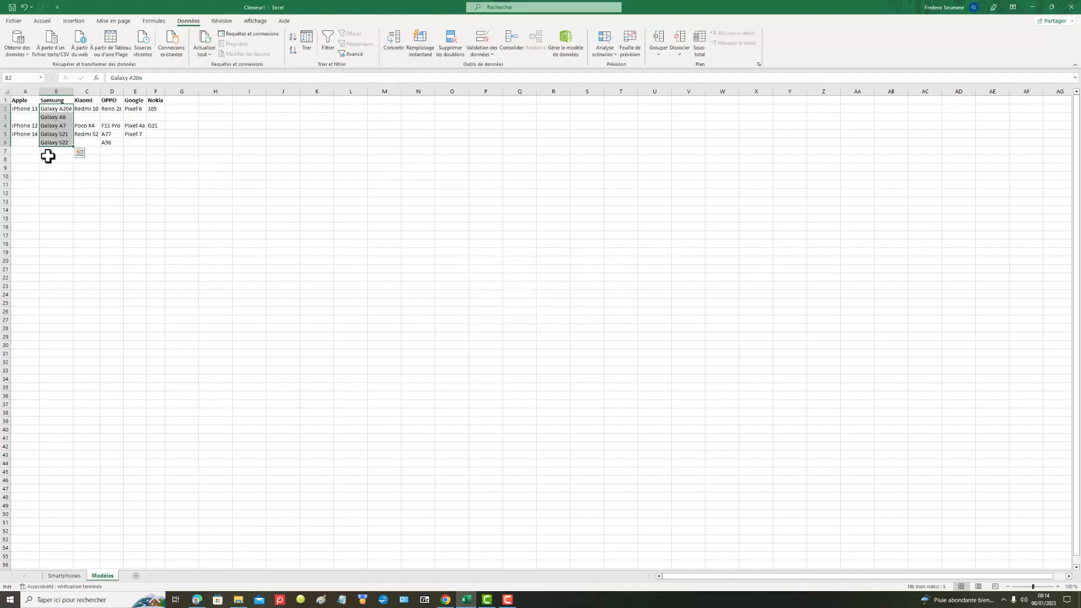
Step: Sort the Apple models A2:A5 in ascending order, expanding the selection to the neighbouring brand columns
left_click_drag(66, 172, 66, 169)
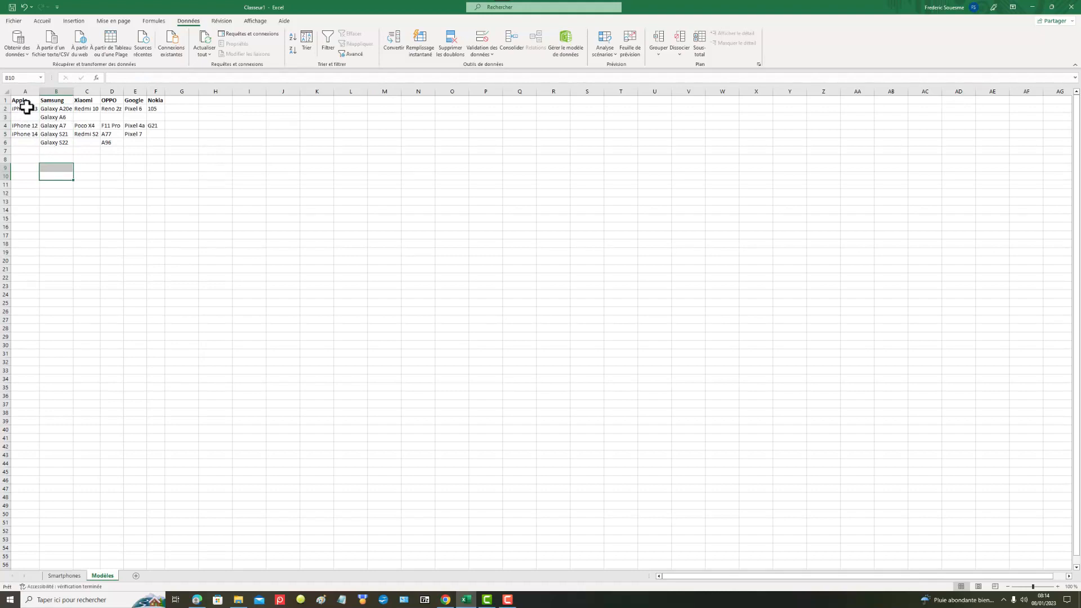
left_click_drag(24, 107, 28, 133)
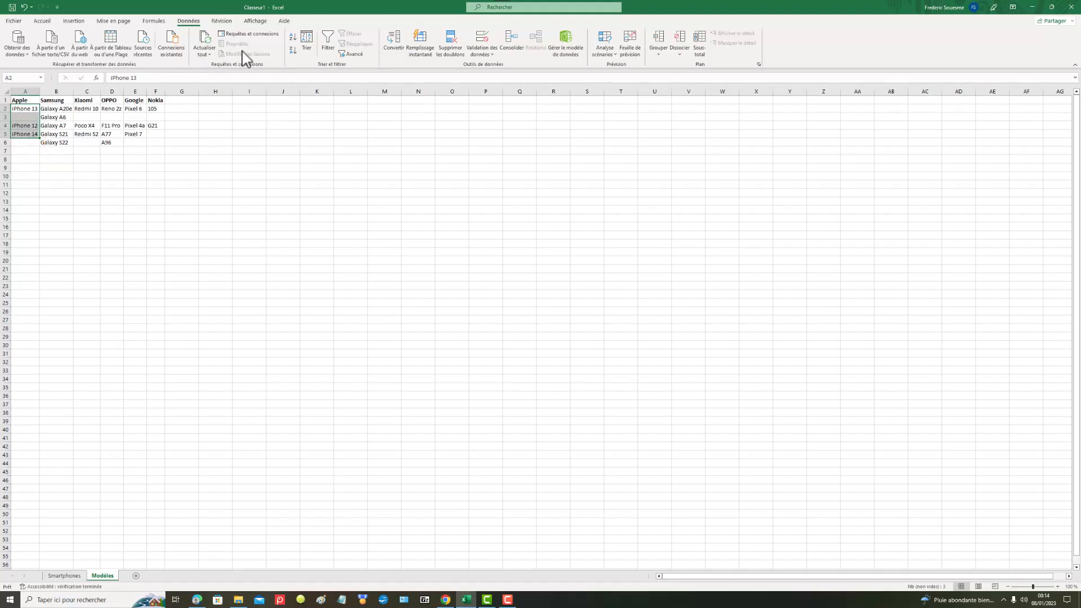
left_click(293, 37)
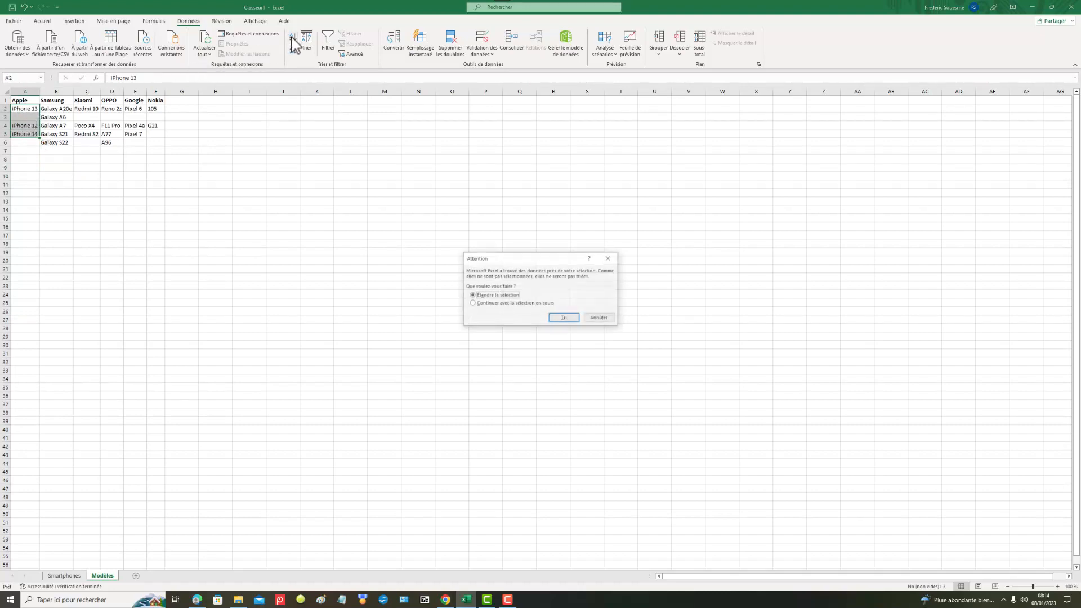
left_click(566, 318)
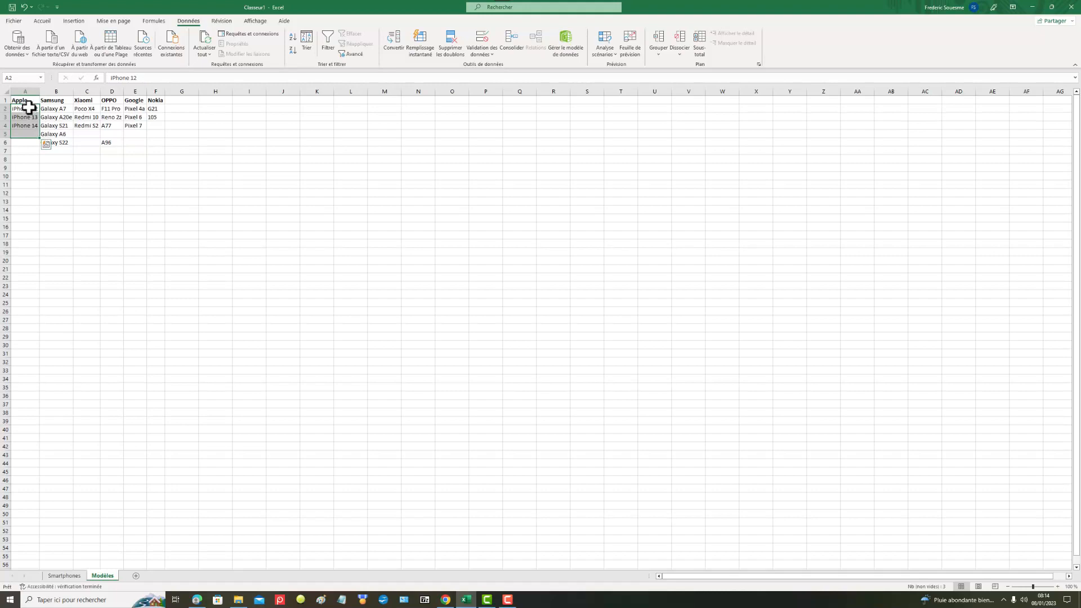
Step: Sort the whole model table in ascending order by the Samsung models B2:B6, with the selection expanded
left_click_drag(56, 110, 56, 142)
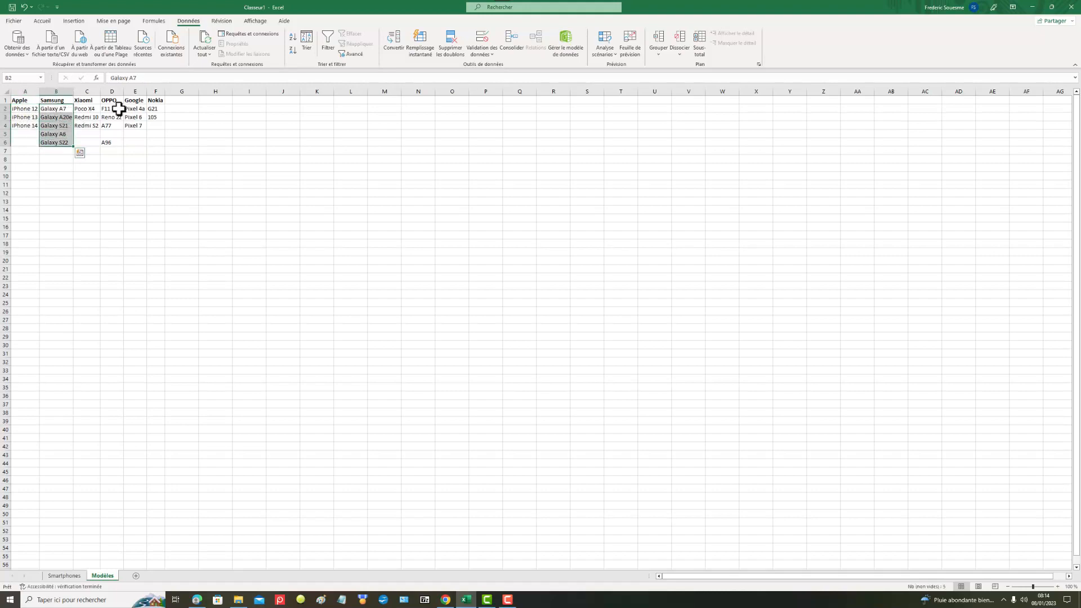
left_click(293, 38)
left_click(564, 319)
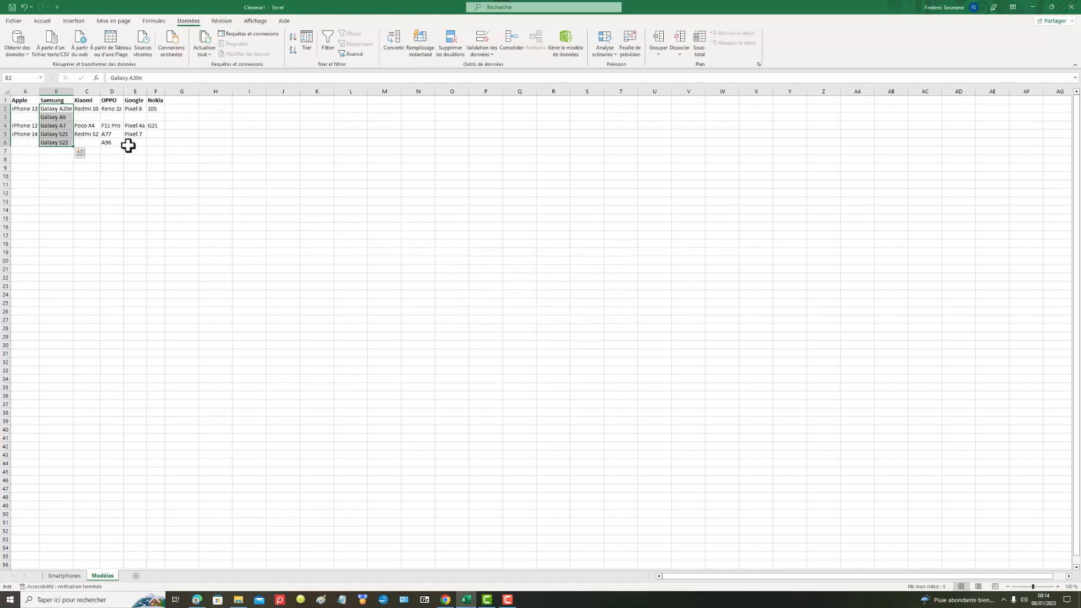
left_click(26, 126)
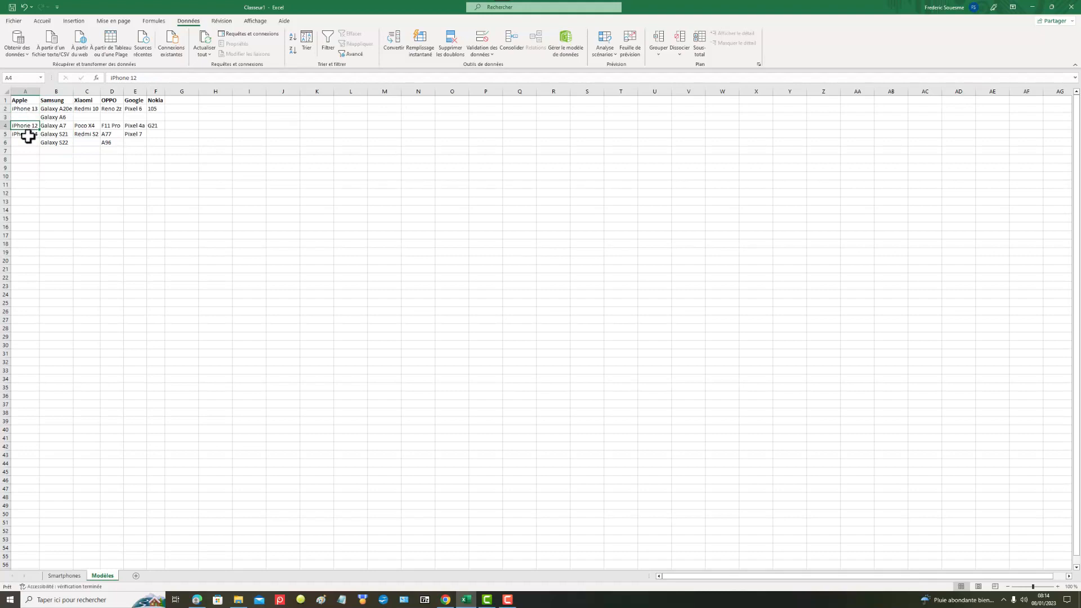
left_click(28, 136, "shift")
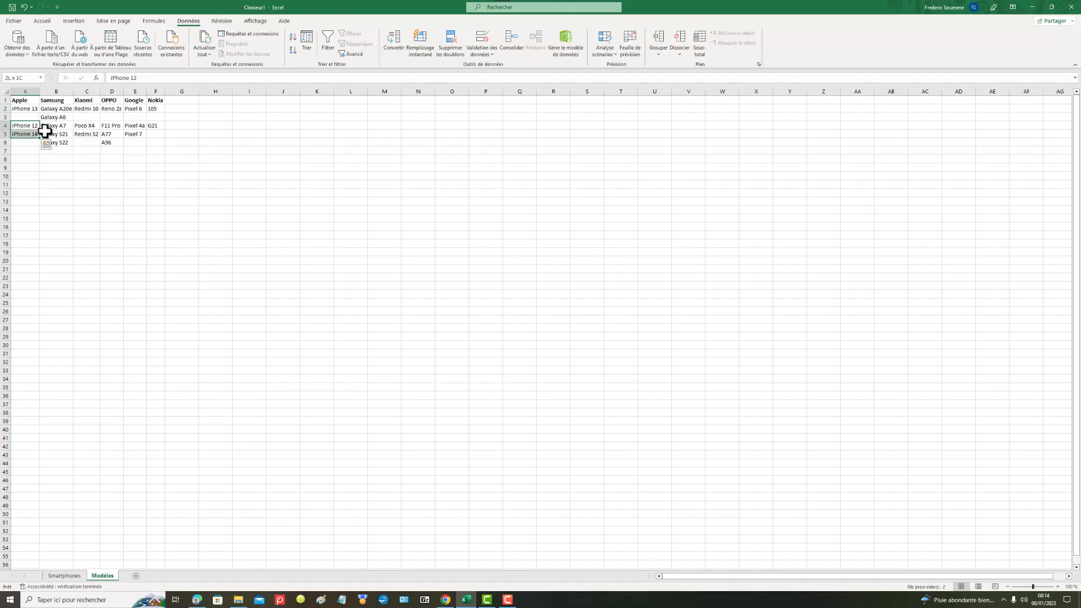
left_click(45, 143)
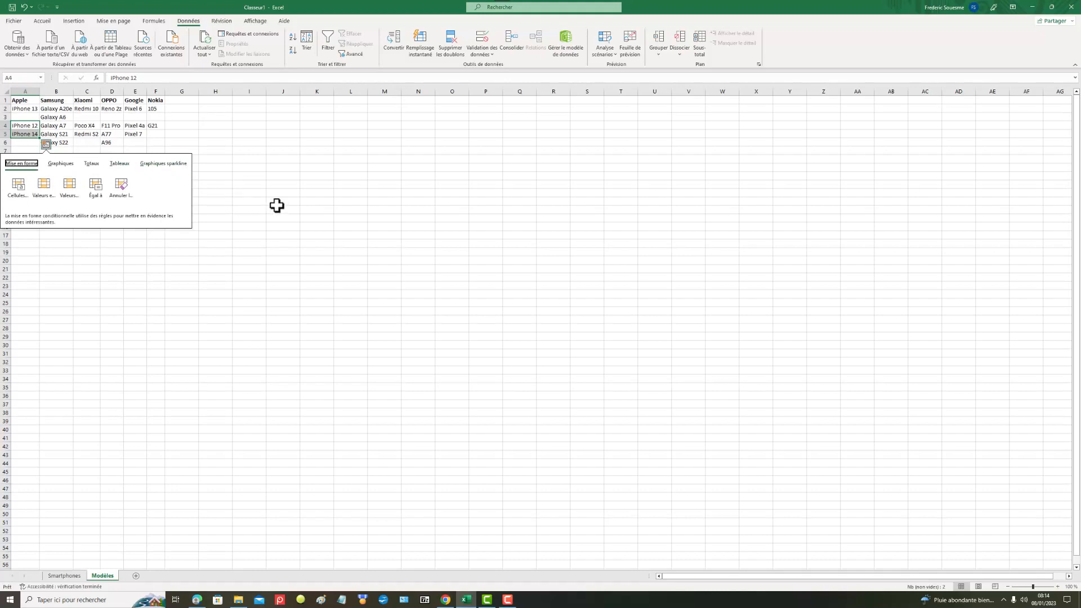
left_click(26, 115)
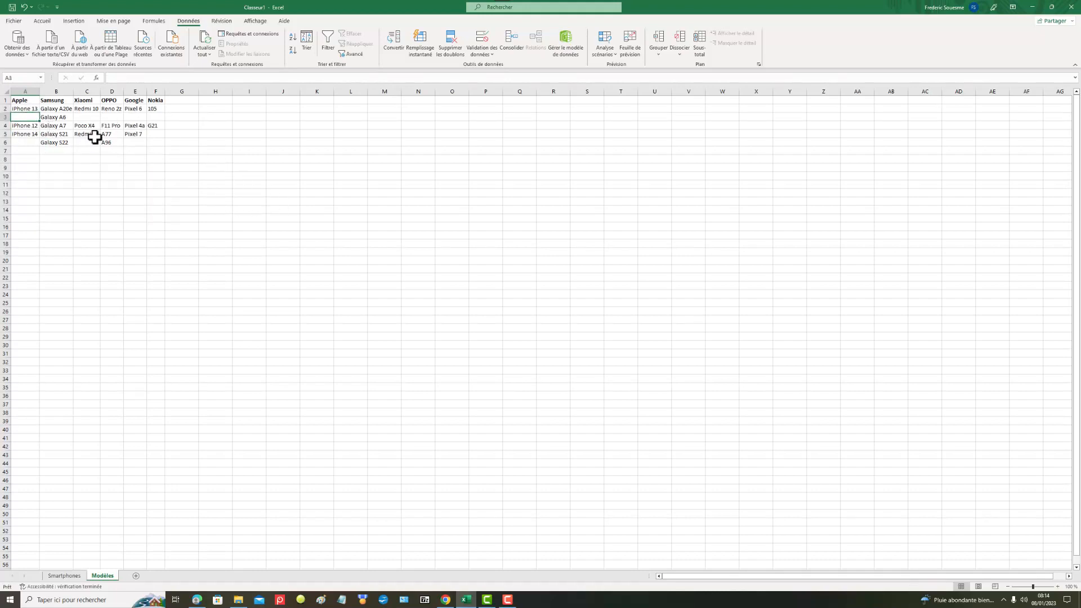
left_click(187, 175)
Step: Move iPhone 12 and iPhone 14 up one row into A3:A4 to close the gap in the Apple column
left_click(26, 127)
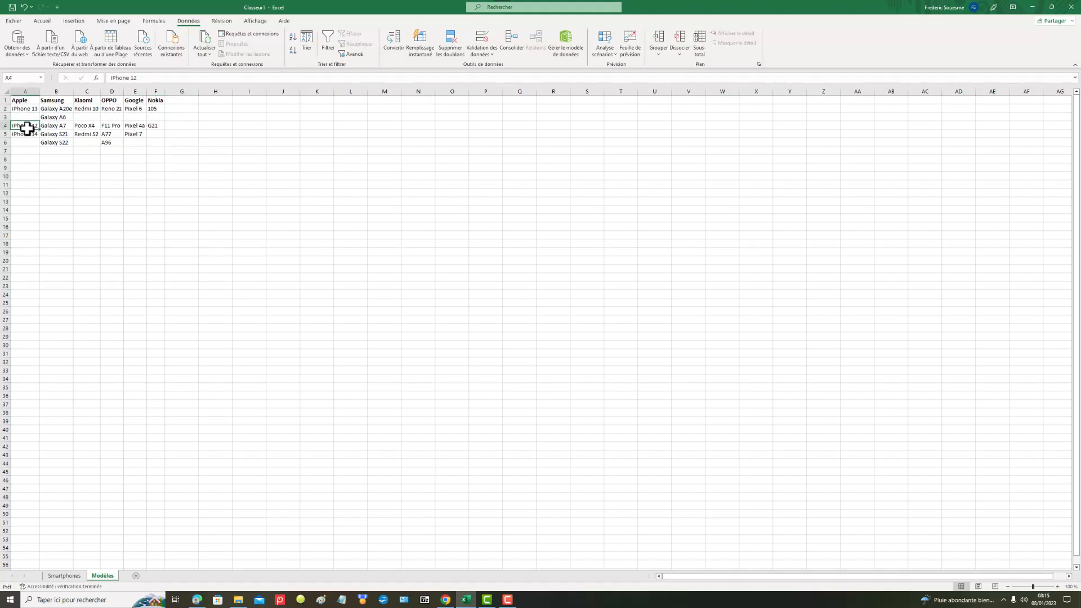
left_click(27, 134)
left_click(31, 127, "shift")
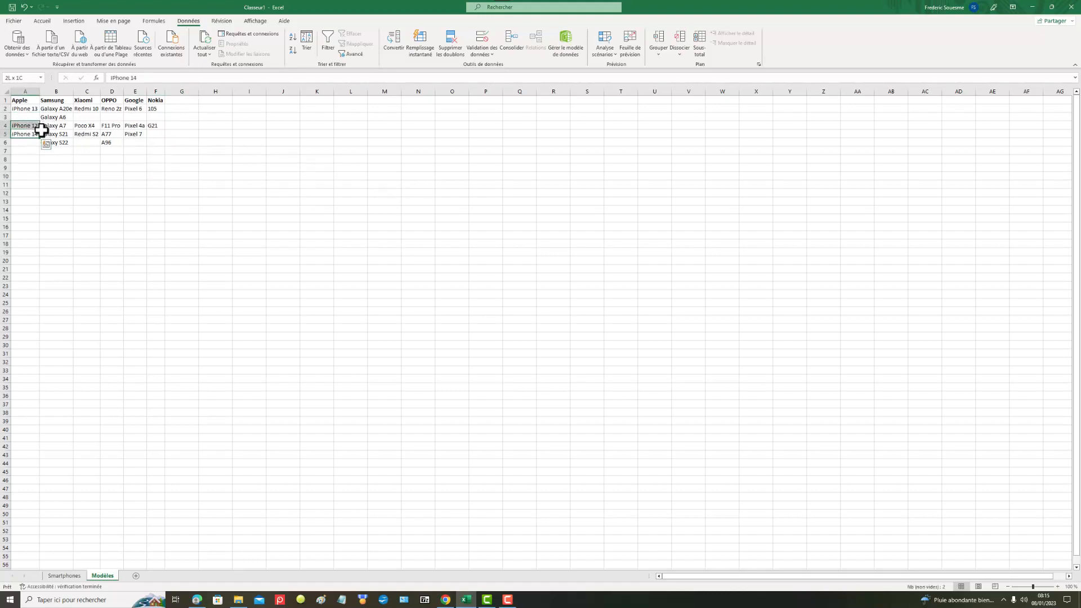
key("ctrl+c")
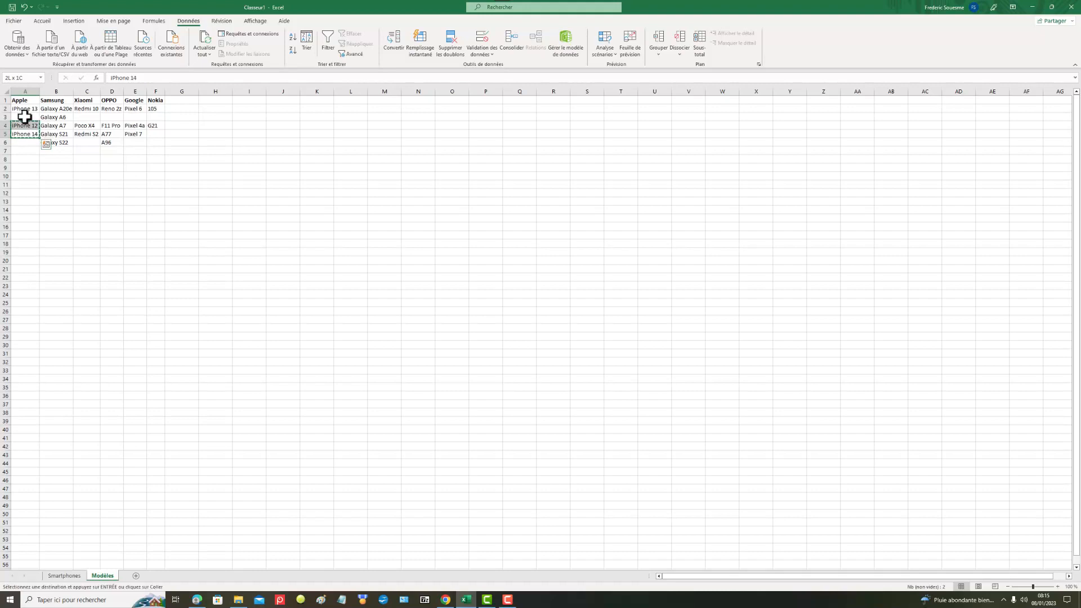
left_click_drag(28, 114, 45, 119)
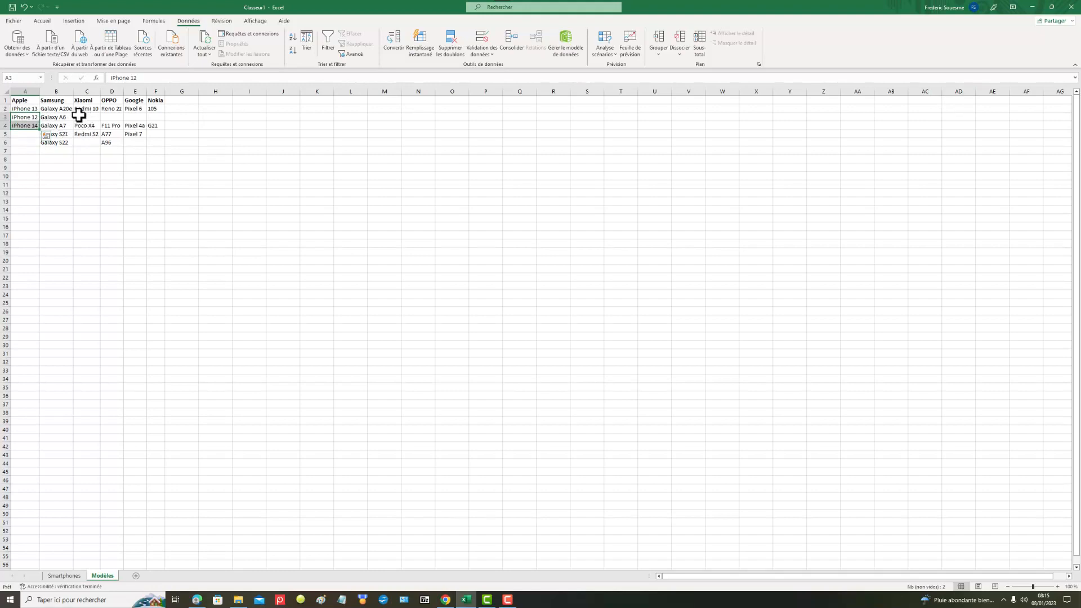
left_click_drag(78, 115, 156, 142)
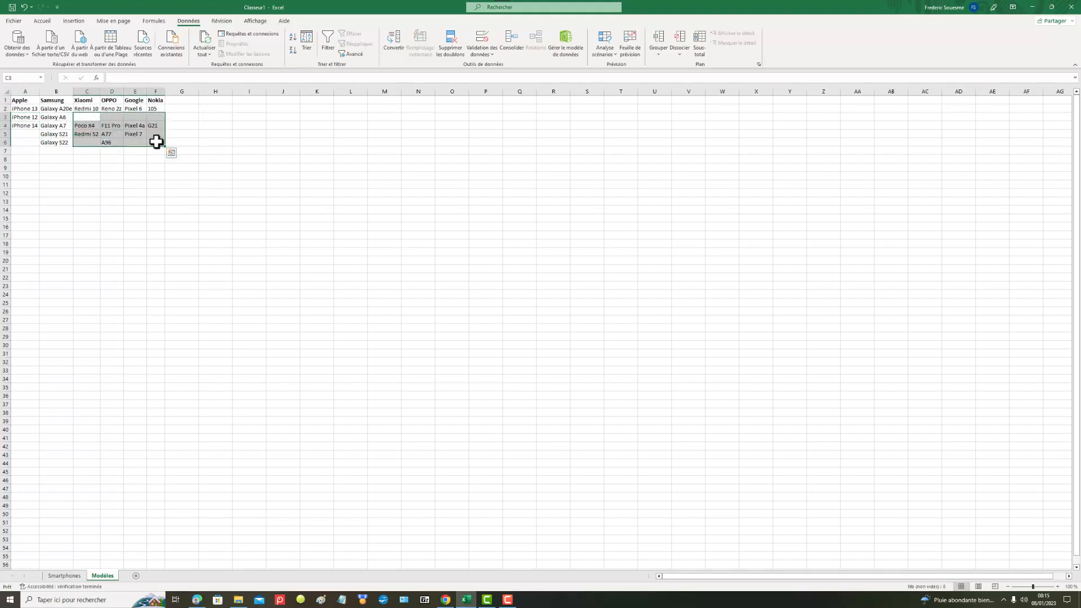
key("ctrl+c")
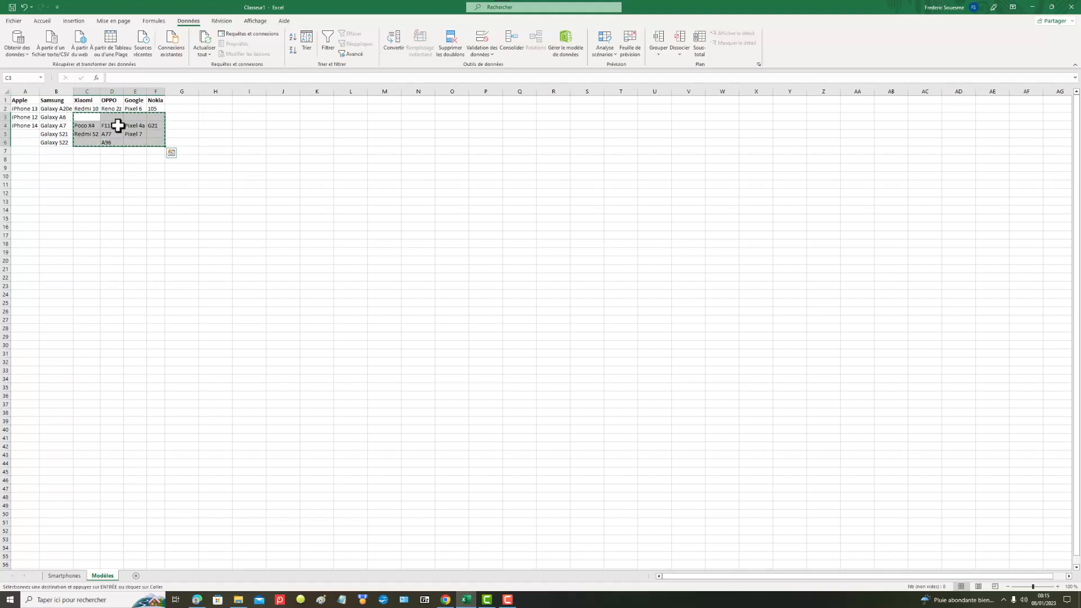
left_click(89, 116)
left_click_drag(89, 115, 156, 138)
key("Escape")
Step: Move the Xiaomi, OPPO, Google and Nokia models in C4:F6 up one row to start at C3
left_click_drag(84, 126, 149, 143)
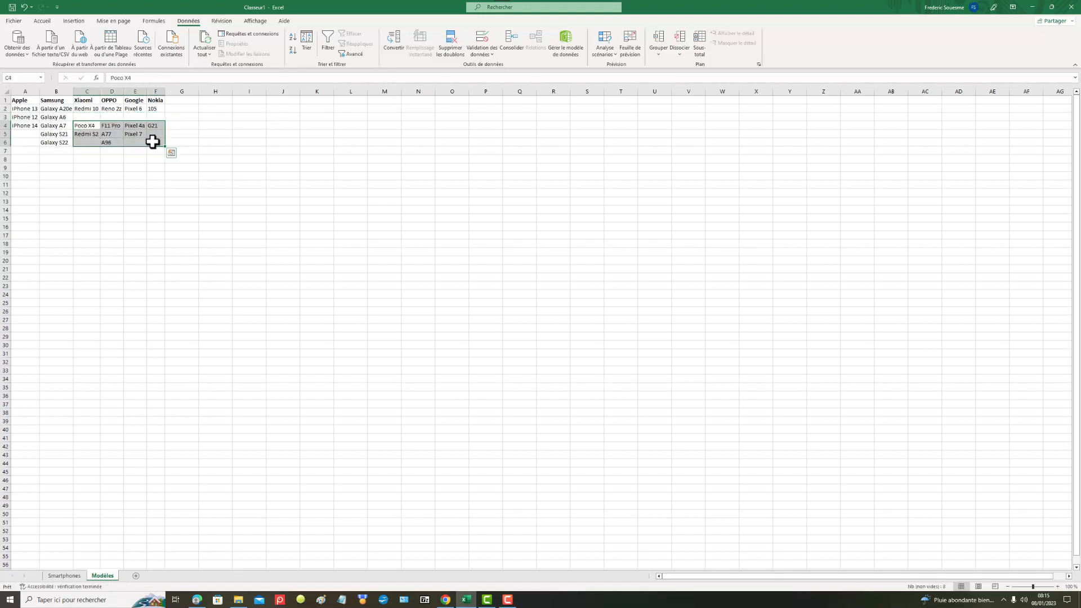
key("ctrl+c")
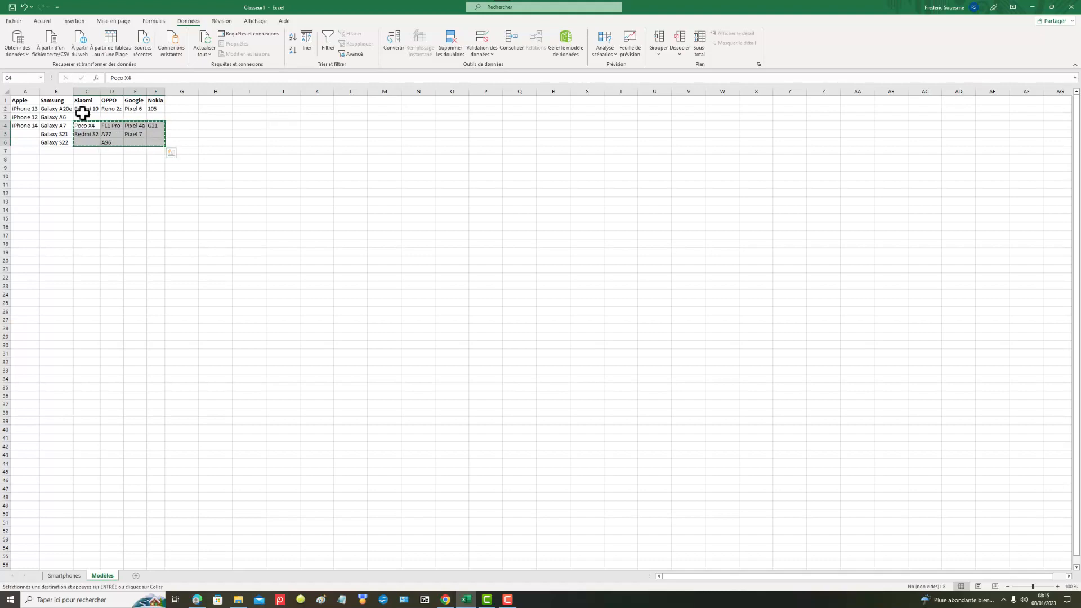
left_click_drag(83, 114, 150, 128)
key("Return")
left_click(113, 157)
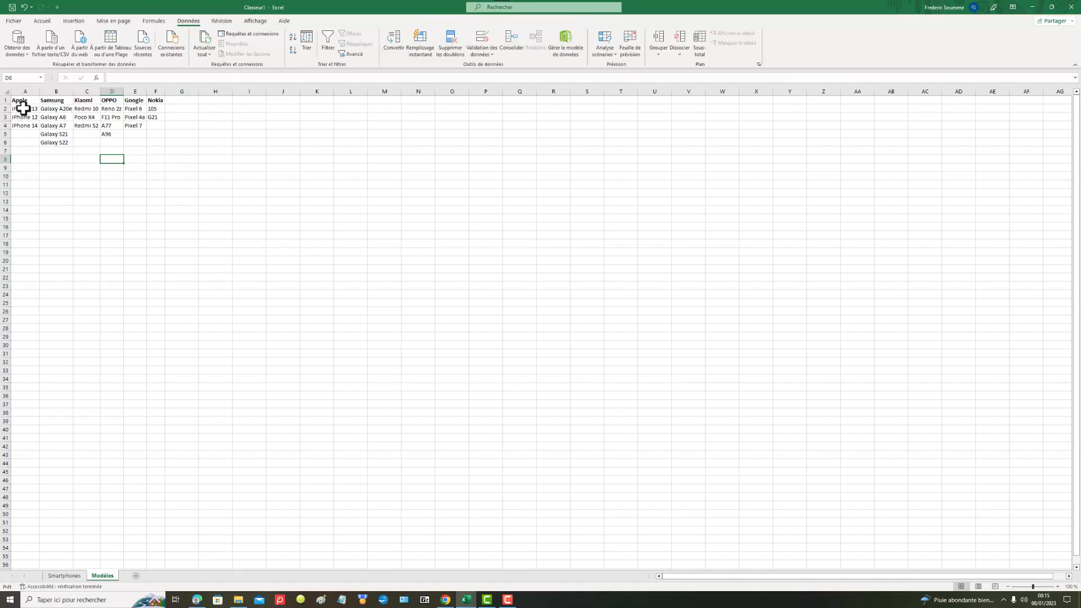
left_click_drag(22, 109, 30, 123)
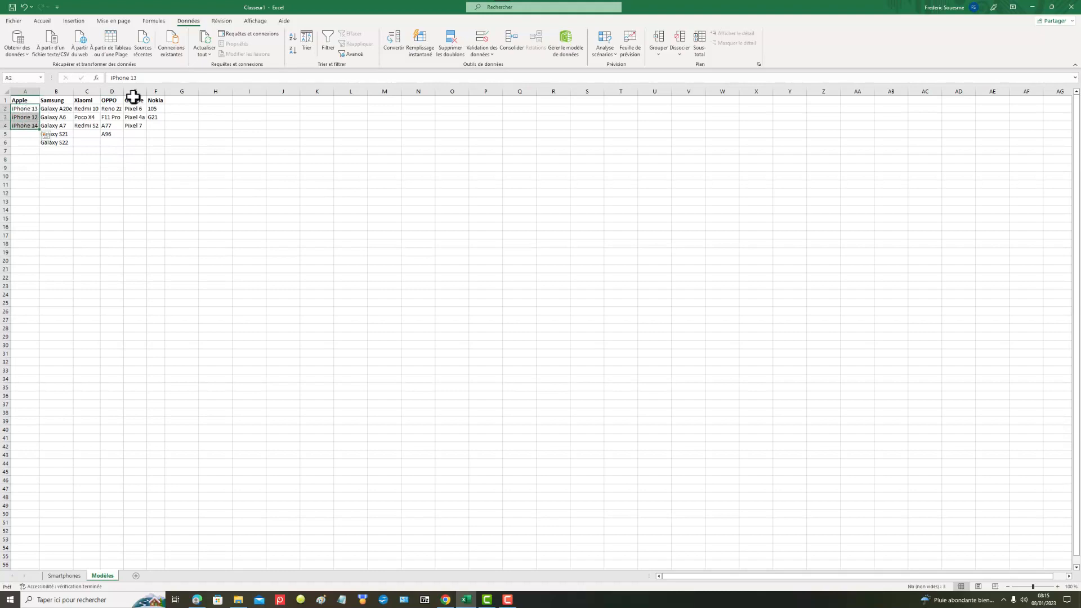
left_click(34, 171)
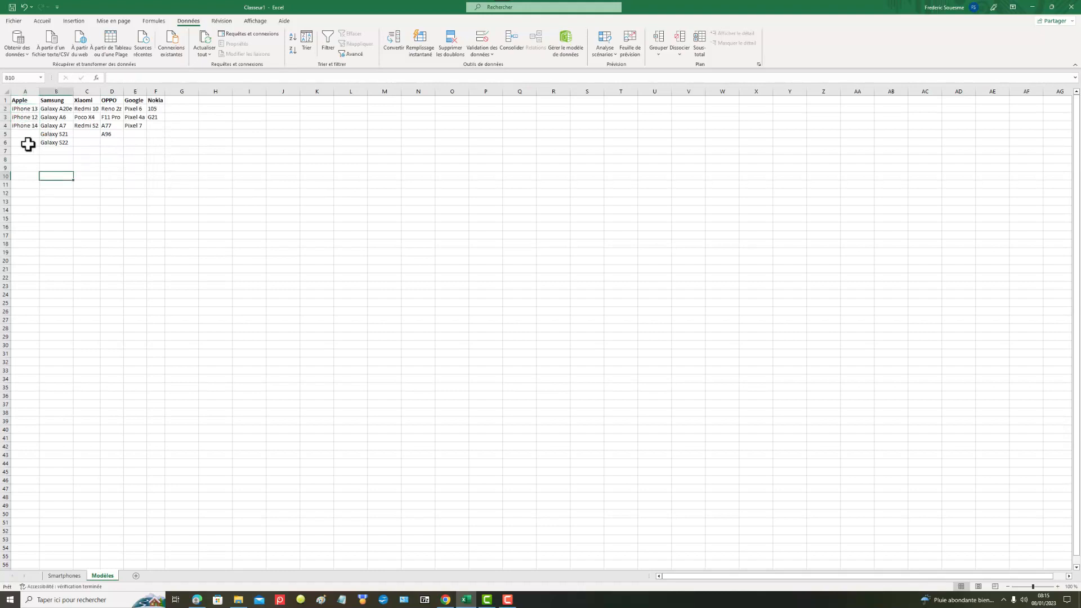
left_click_drag(19, 107, 24, 125)
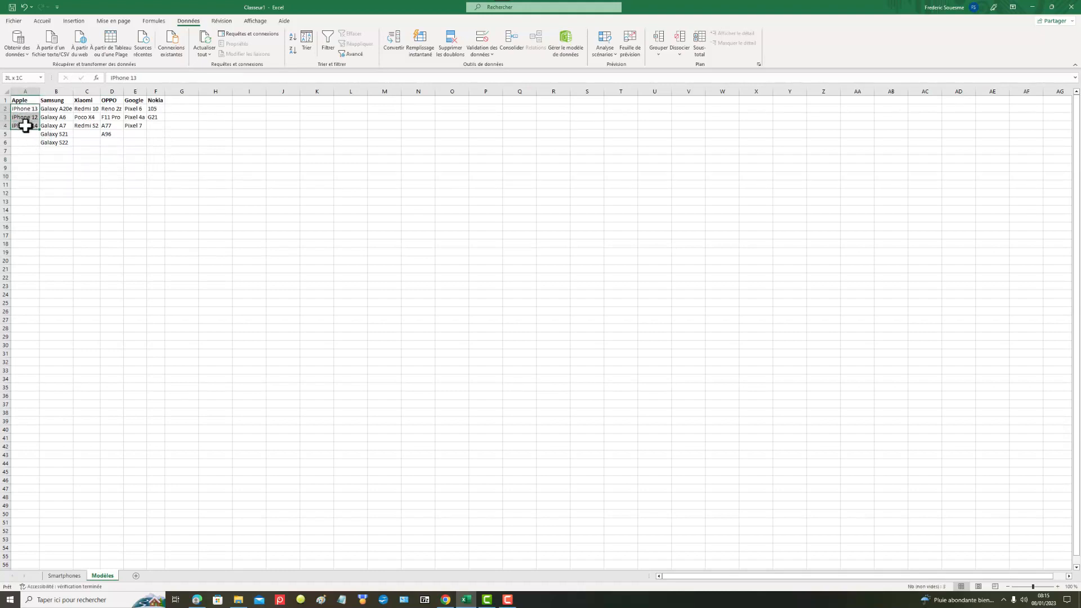
left_click(17, 78)
left_click(56, 192)
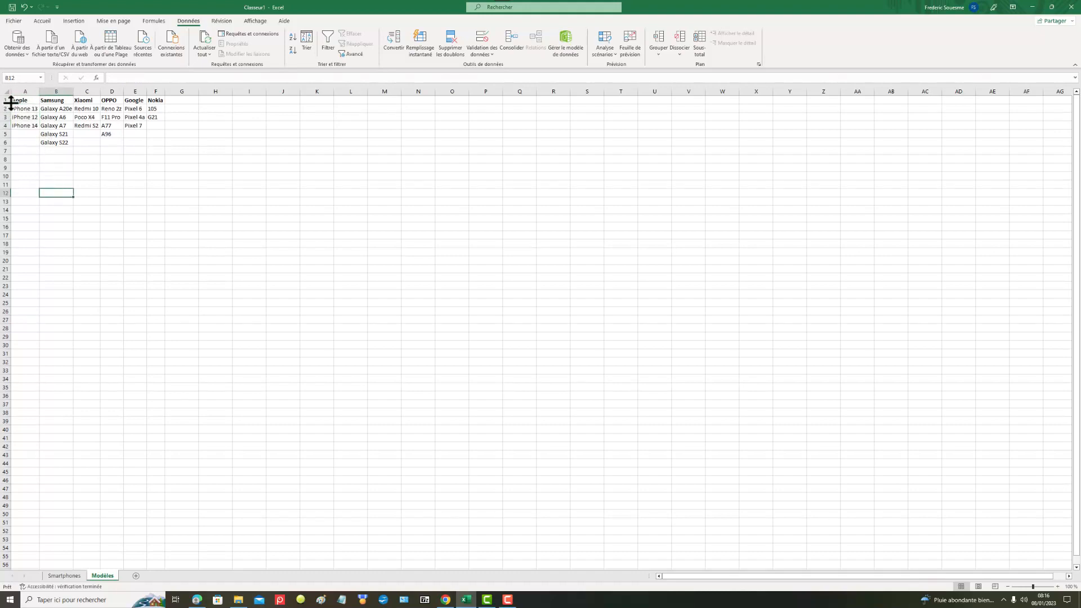
Step: Name the range of iPhone models A2:A4 Apple and reselect it to check the name
left_click_drag(20, 109, 25, 125)
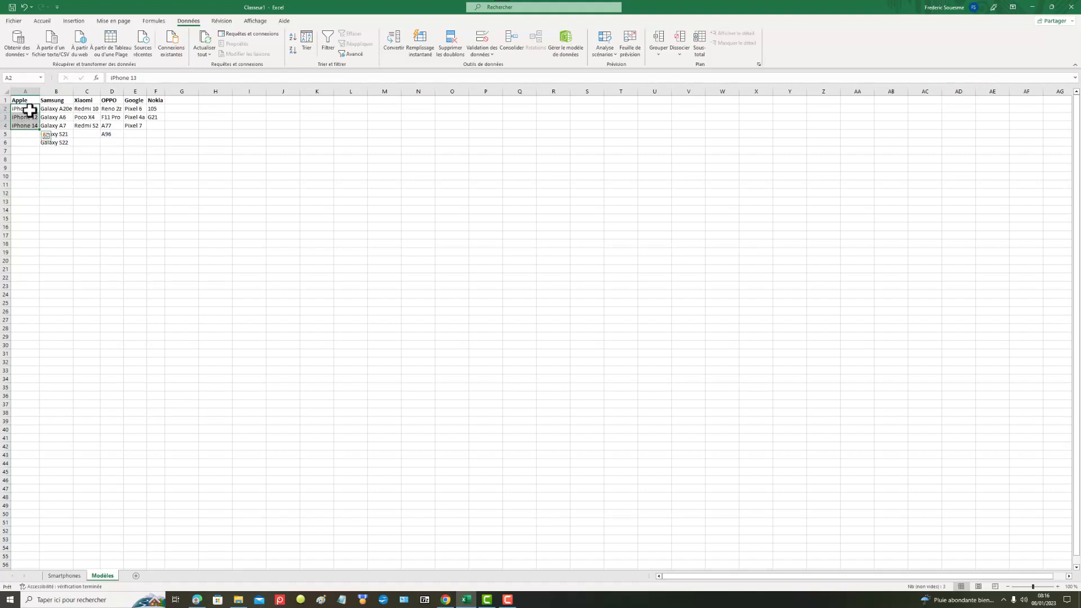
left_click(9, 78)
type("Apple")
key("Return")
key("Return")
left_click(84, 192)
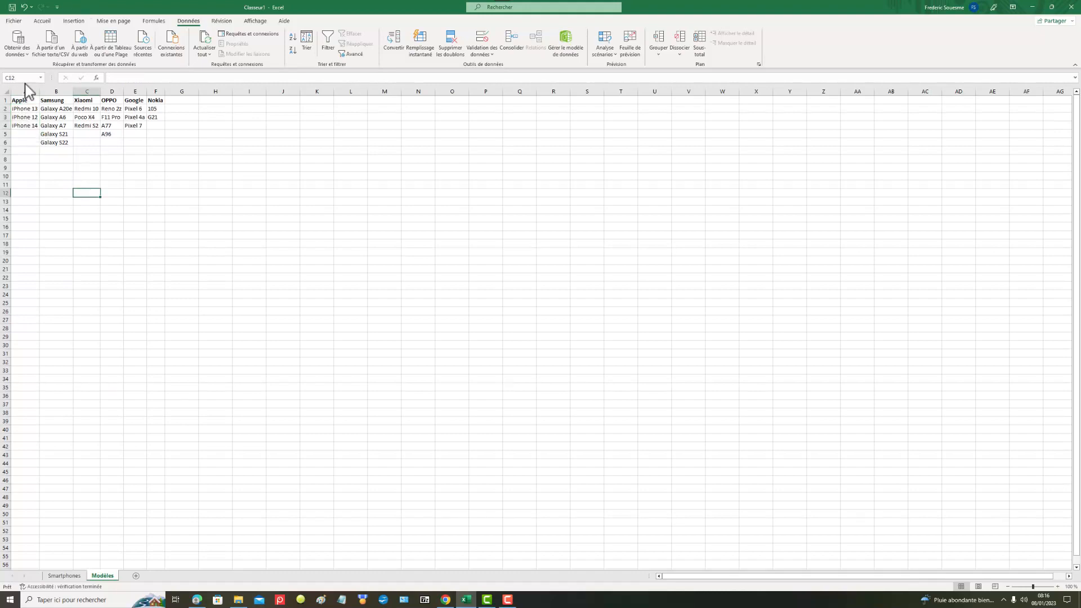
left_click_drag(24, 108, 28, 126)
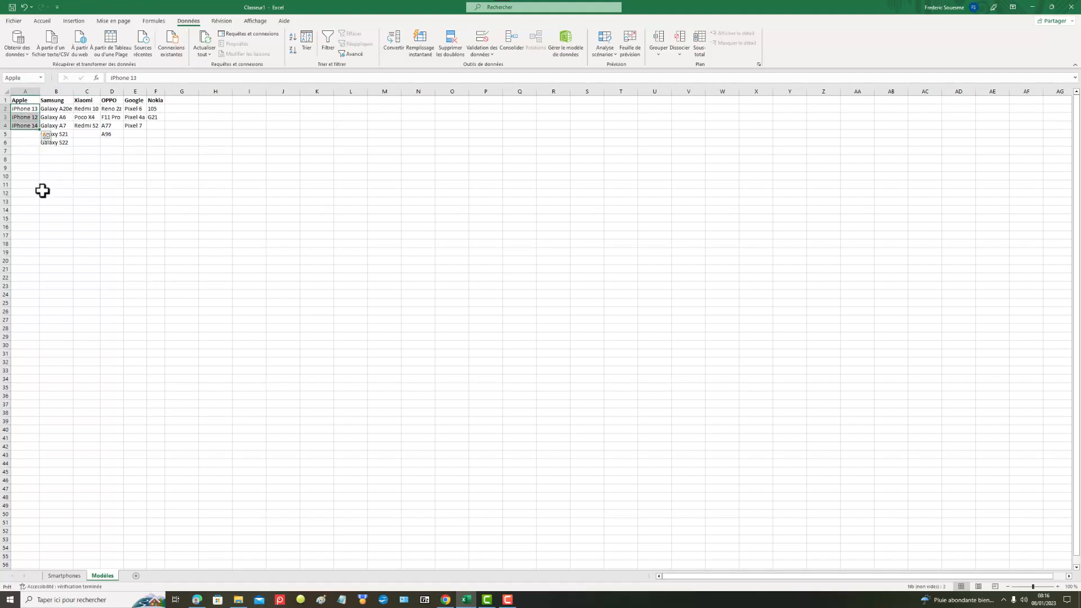
Step: Try to define a range name for the Samsung models in B2:B6
left_click(63, 111)
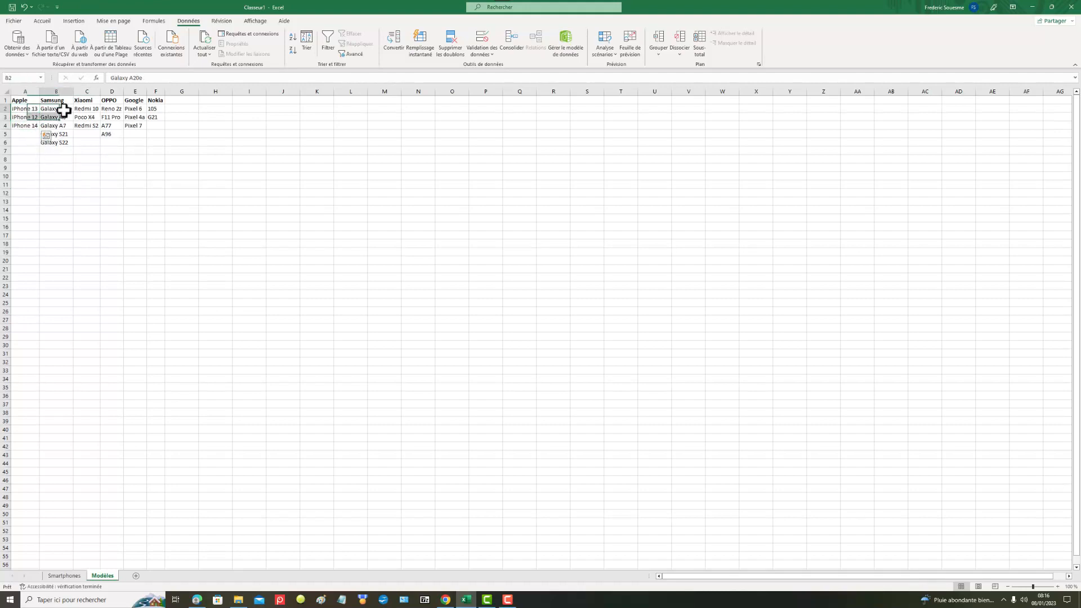
left_click_drag(63, 110, 58, 141)
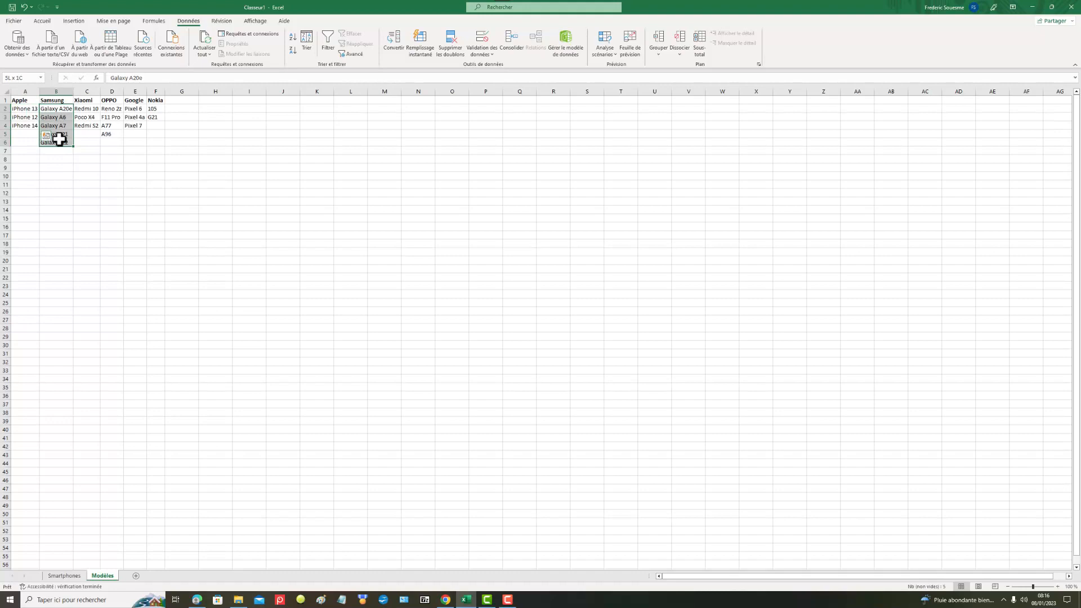
left_click(24, 79)
key("Return")
left_click(97, 169)
Step: Enter Xiaomi in cell C2 with the Xiaomi models C2:C4 selected
left_click(90, 108)
left_click_drag(89, 108, 90, 126)
type("Xiao")
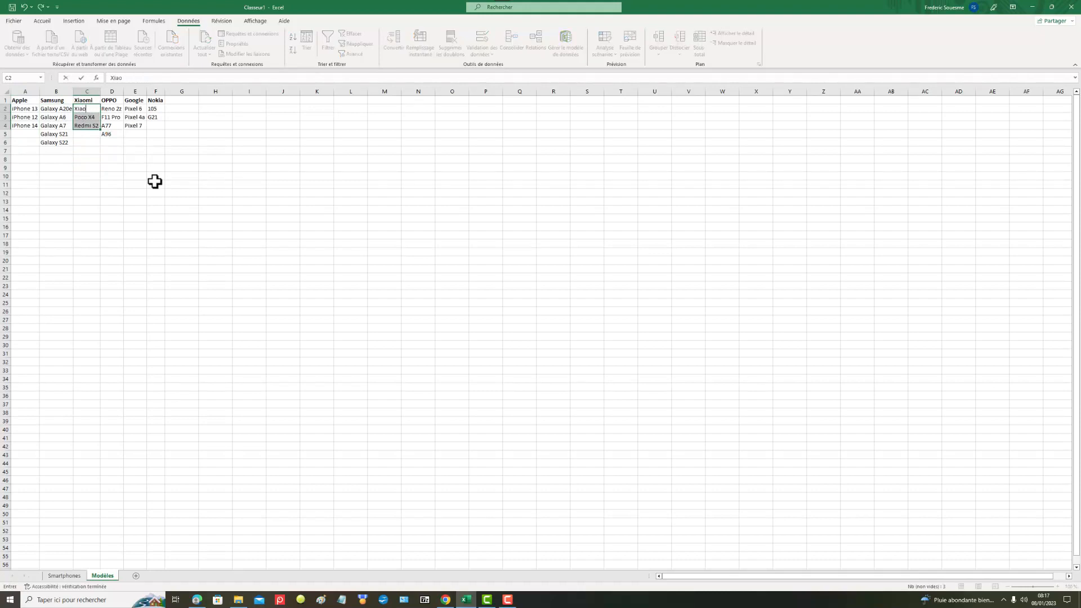
type("mi")
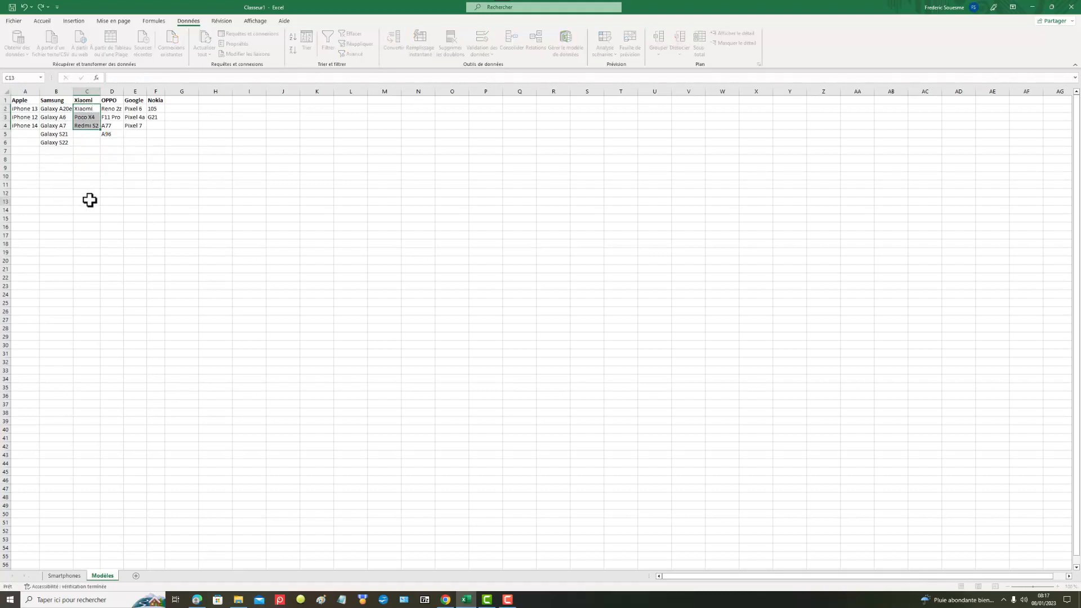
left_click(88, 201)
Step: Define a range name for the Samsung models in cells B2 to B6
left_click_drag(59, 109, 65, 142)
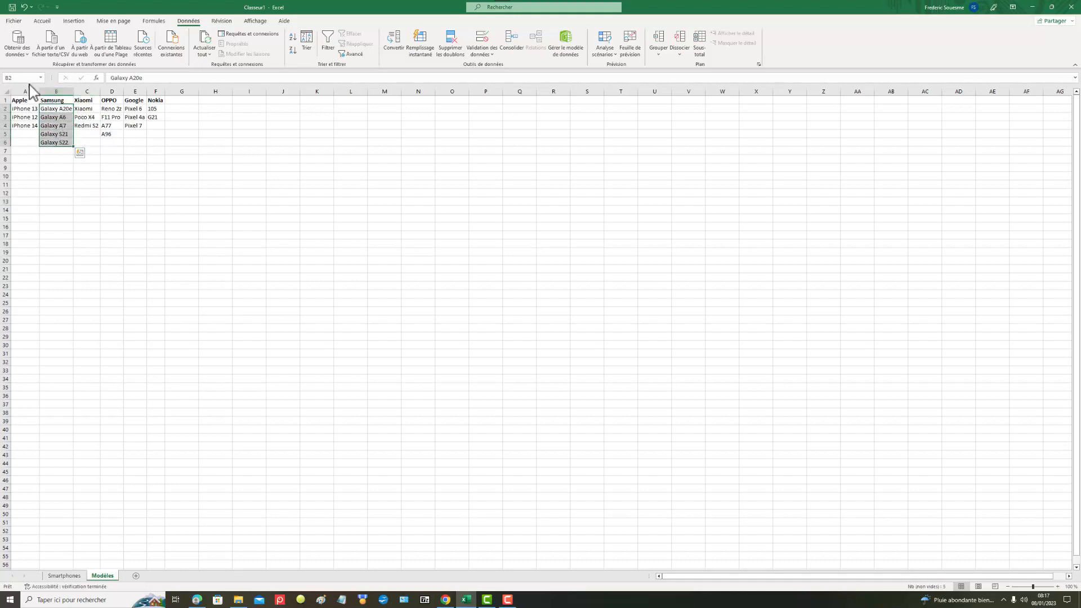
left_click(2, 74)
left_click(131, 193)
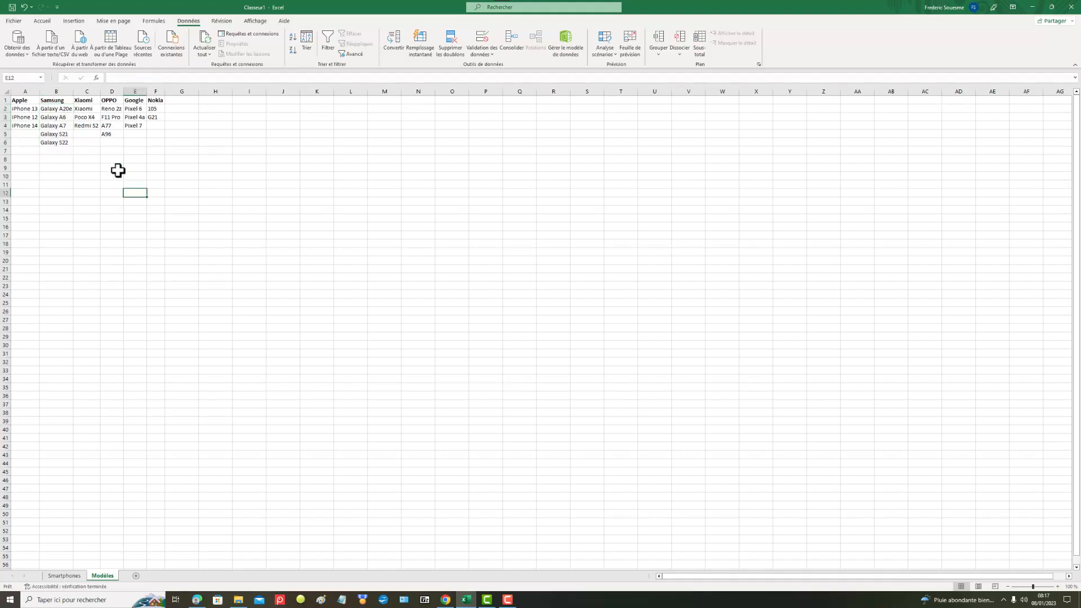
Step: Define a range name for the Xiaomi column's models in C2:C4
left_click_drag(63, 109, 89, 126)
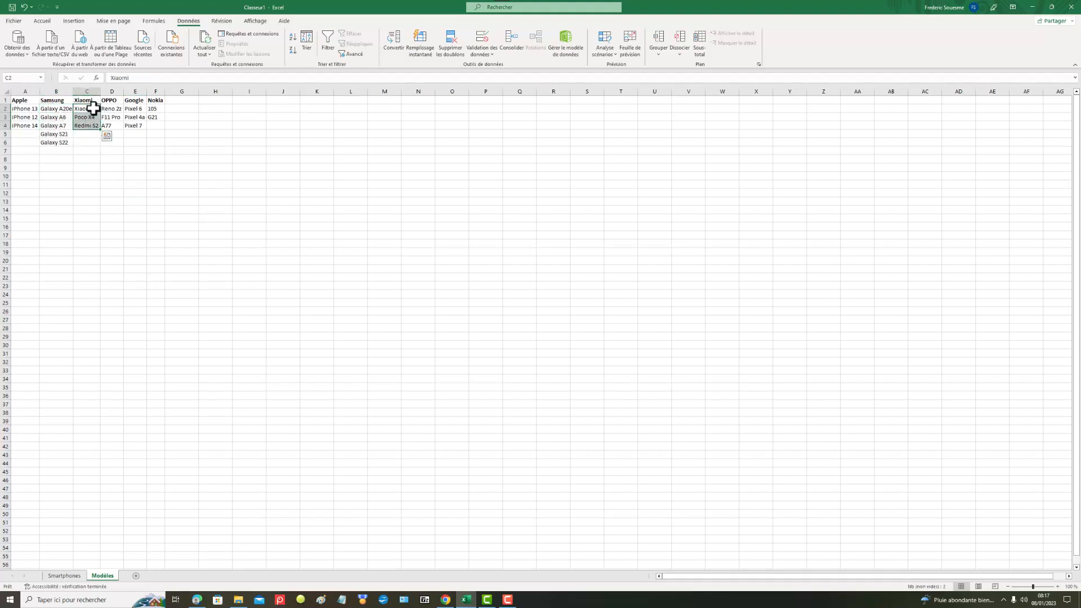
left_click(10, 77)
left_click(72, 225)
left_click_drag(82, 109, 112, 126)
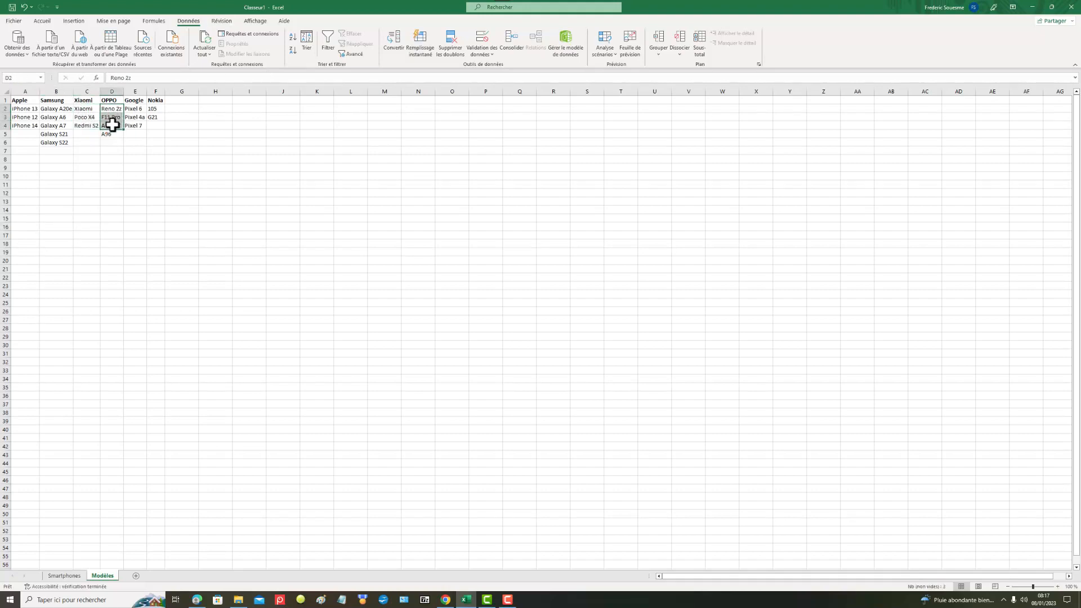
type("OPP")
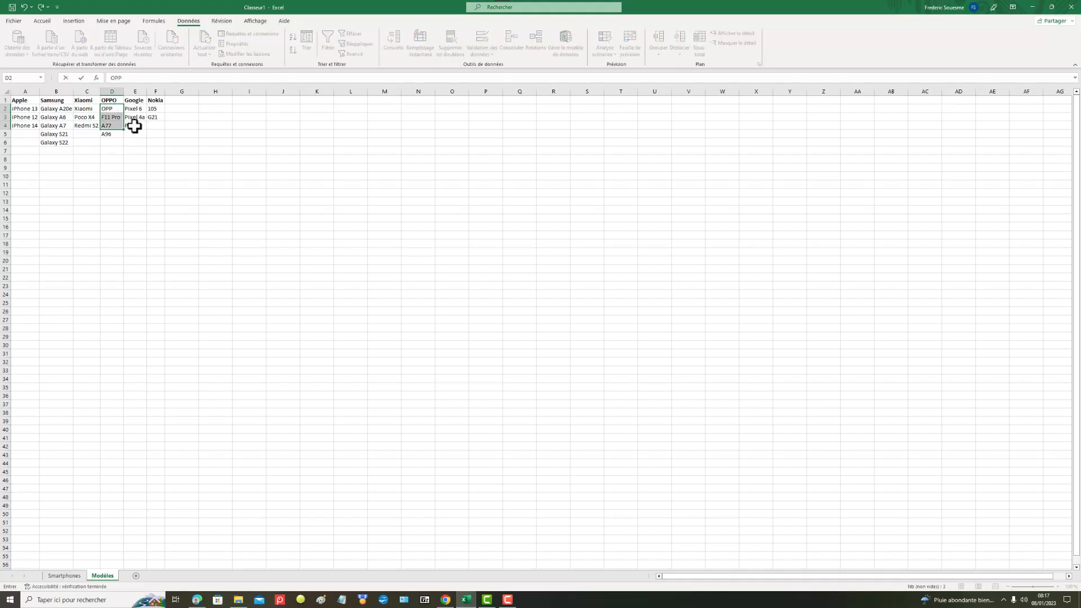
left_click(24, 7)
left_click(135, 184)
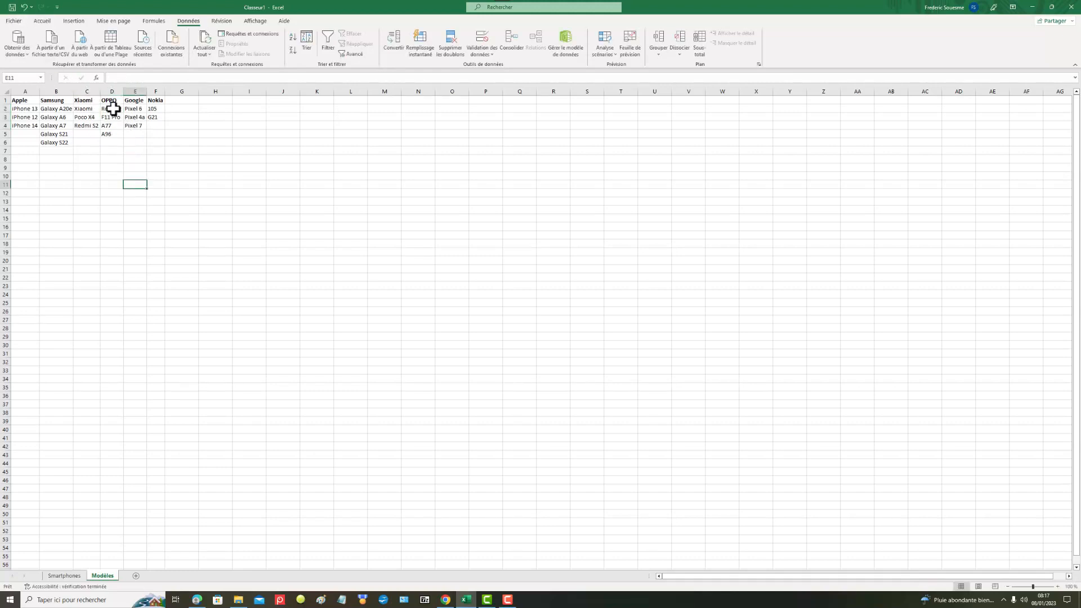
Step: Name the range of OPPO models in D2:D5 OPPO
left_click_drag(109, 109, 117, 133)
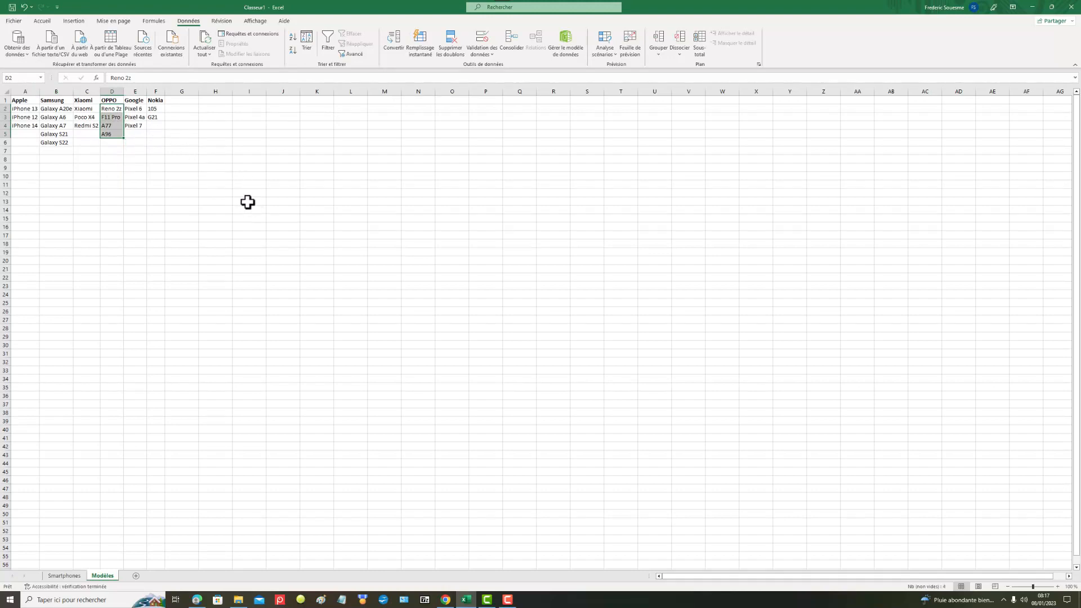
left_click(24, 78)
key("Return")
Step: Name the range of Google models in E2:E4 Google
left_click_drag(132, 107, 136, 125)
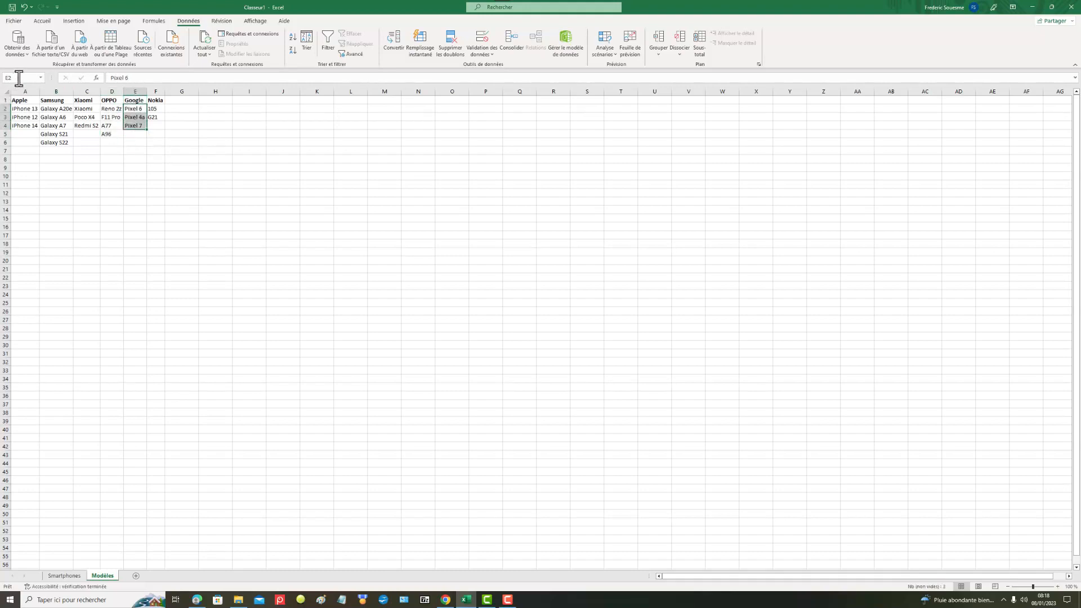
left_click(17, 77)
key("Return")
left_click(126, 160)
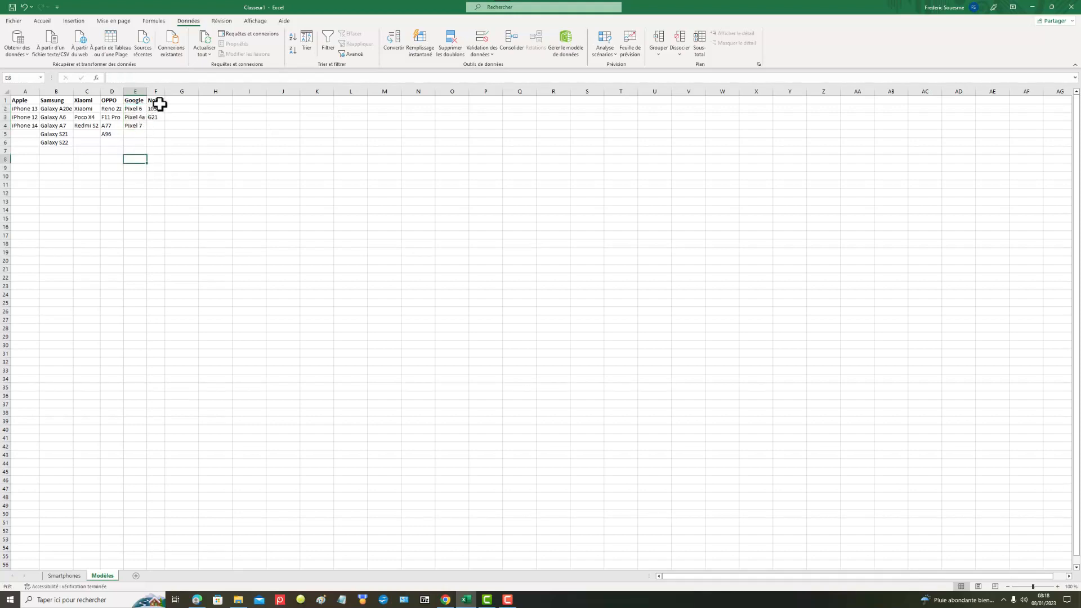
Step: Name the range of Nokia models in F2:F3 Nokia
left_click_drag(156, 101, 158, 117)
left_click(158, 109)
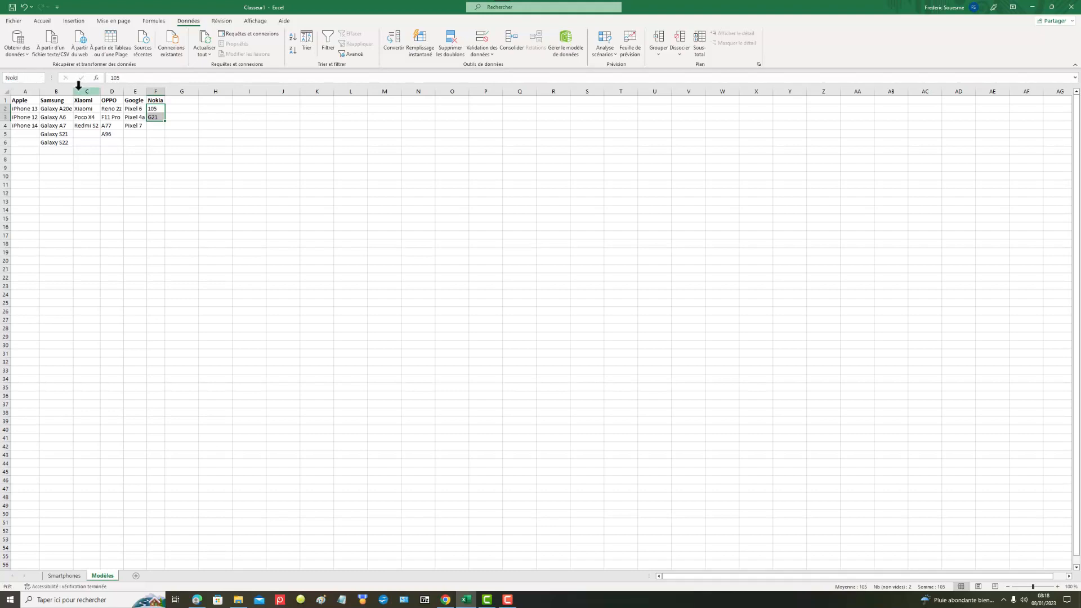
type("Nokia")
key("Return")
left_click(116, 252)
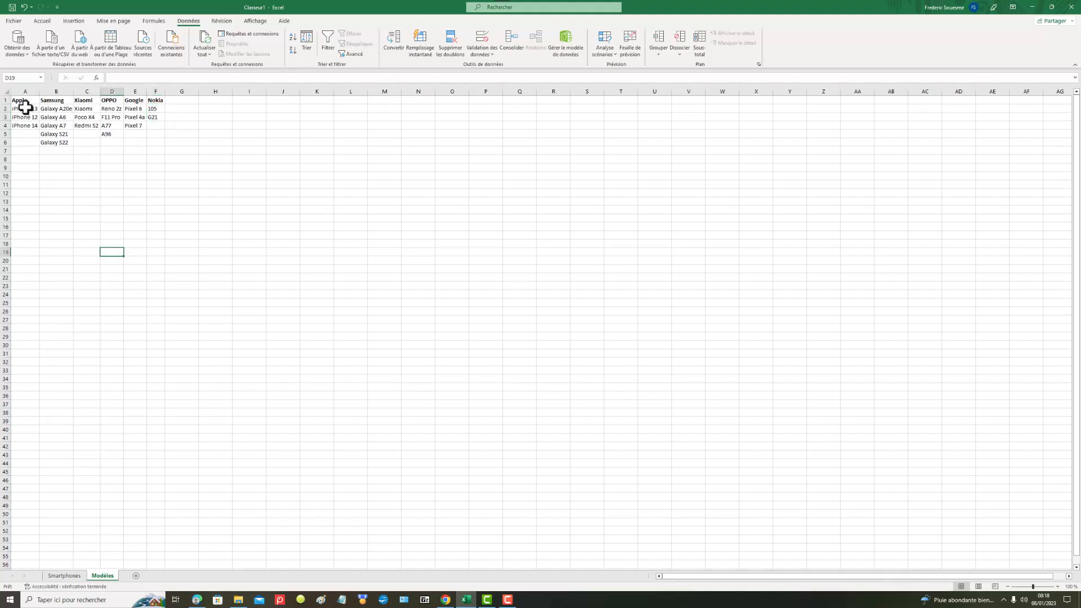
Step: Try applying a Liste data validation to the brand headers A1:F1 with =$A$1:$F$1 as its source
left_click_drag(19, 100, 158, 99)
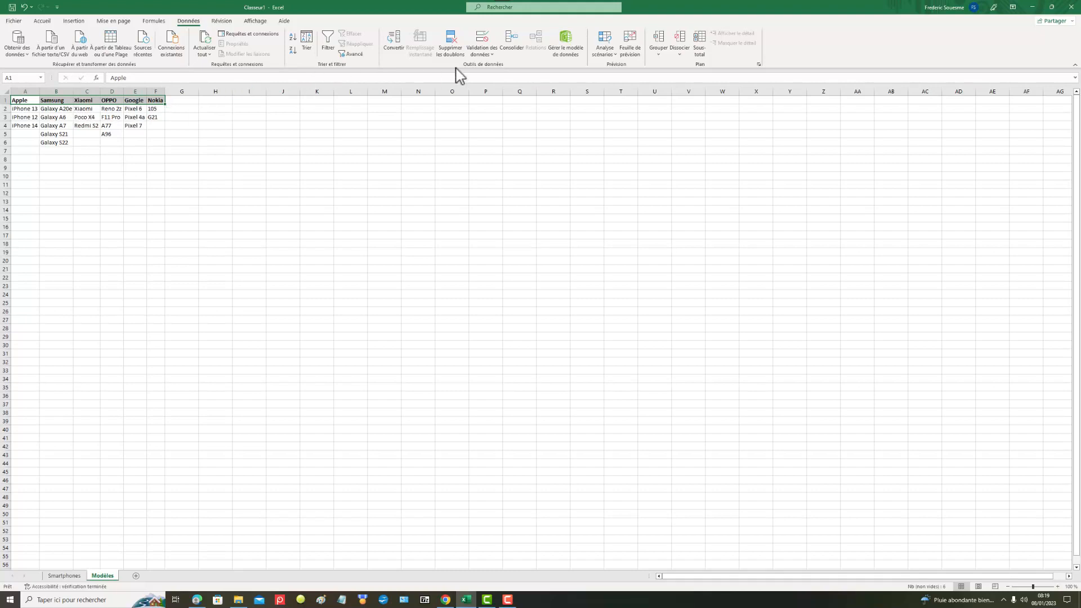
left_click(495, 55)
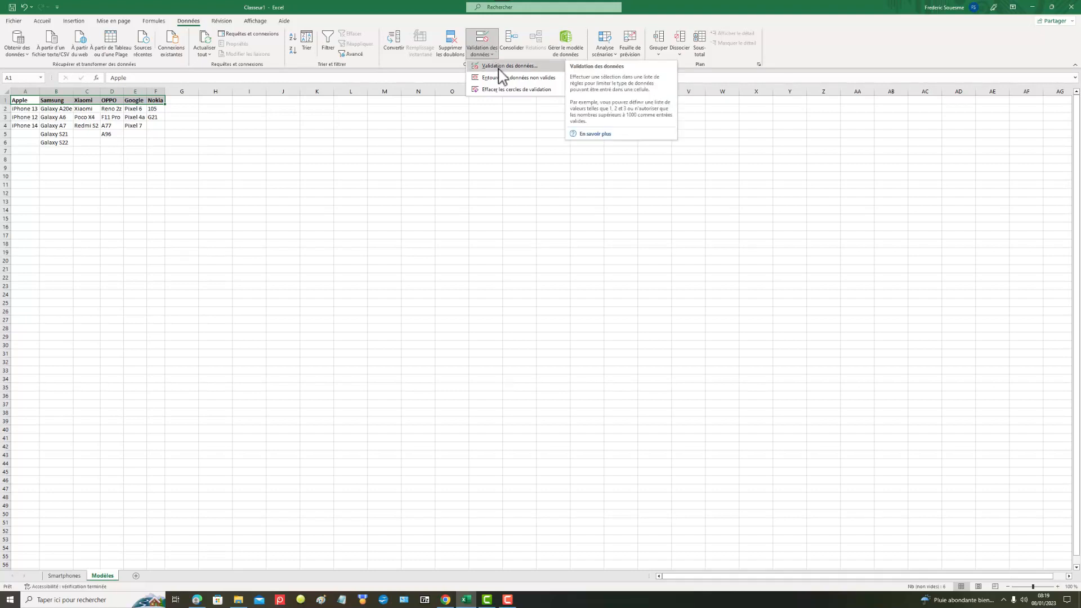
left_click(498, 66)
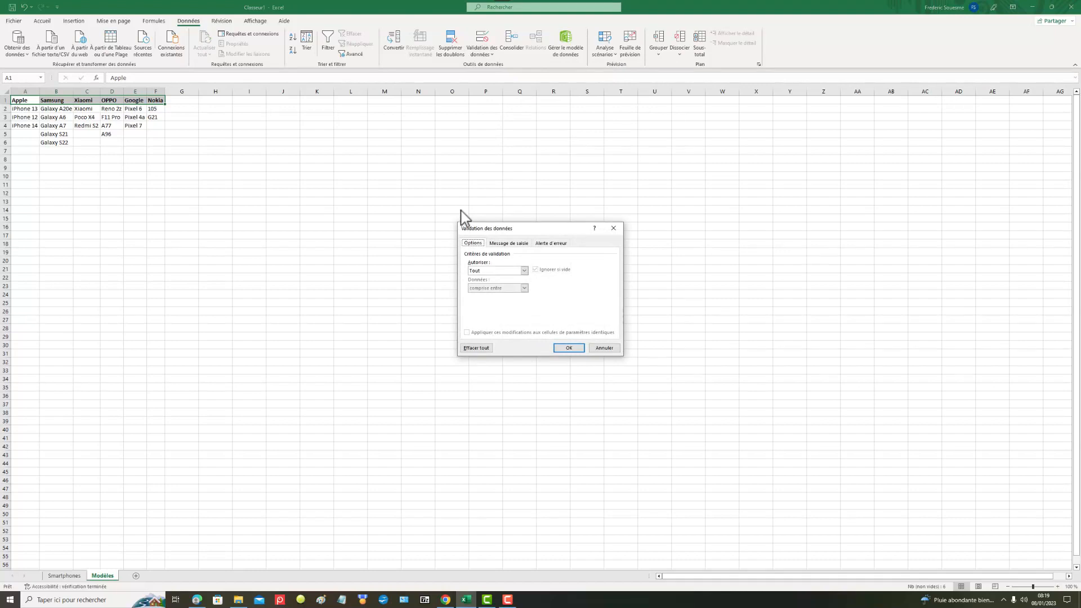
left_click(524, 273)
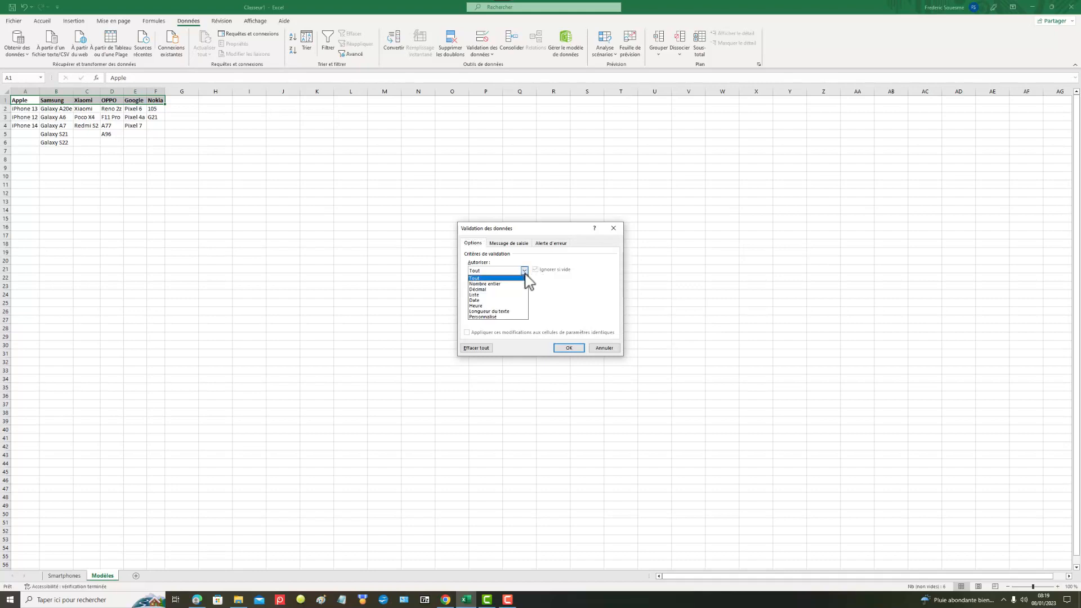
left_click(476, 295)
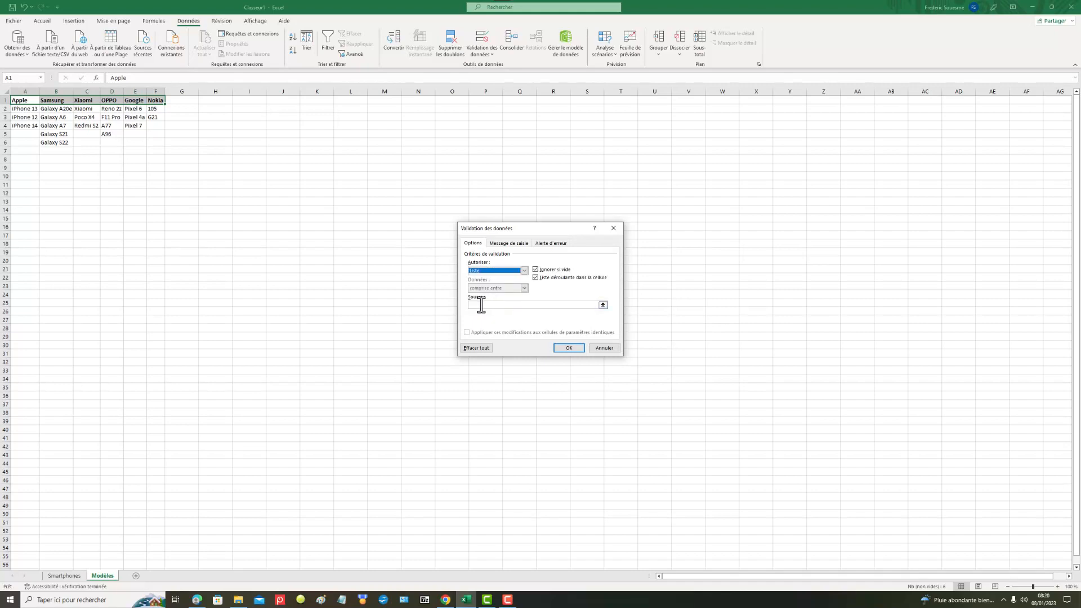
left_click(481, 304)
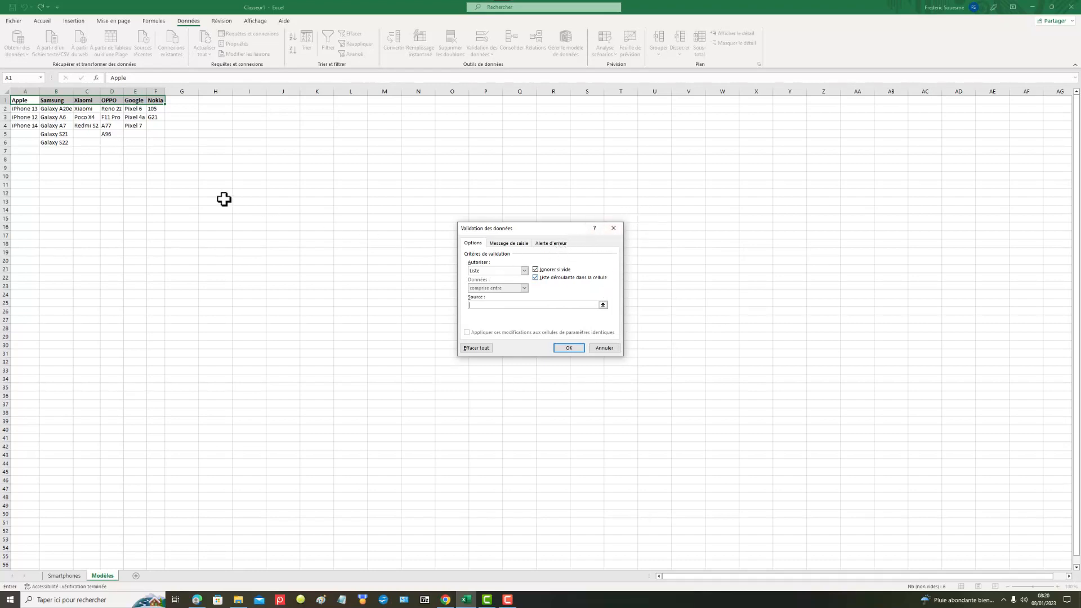
left_click_drag(25, 101, 159, 100)
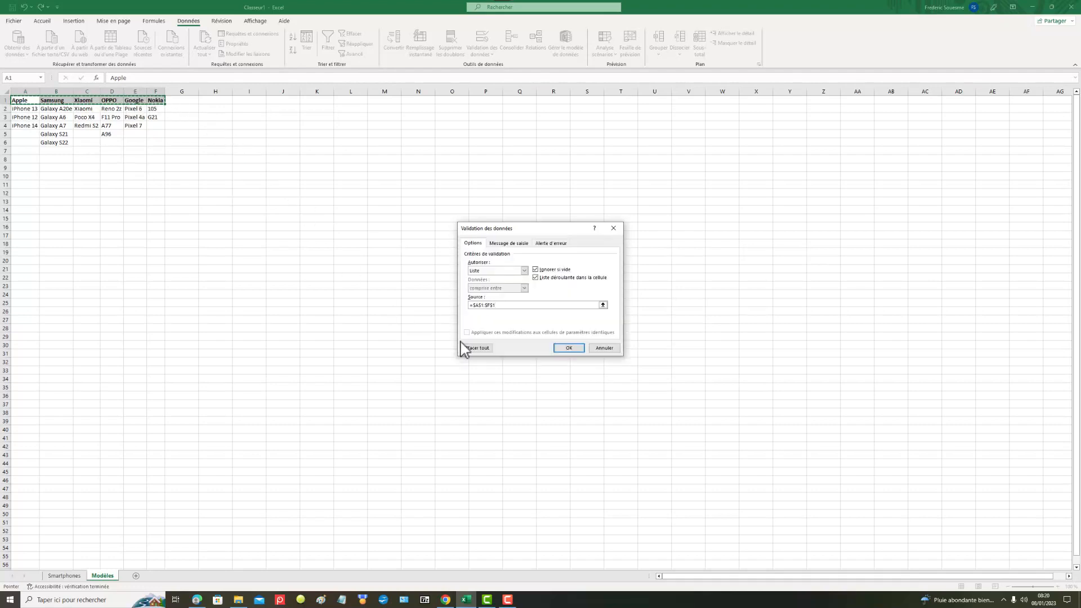
left_click(580, 349)
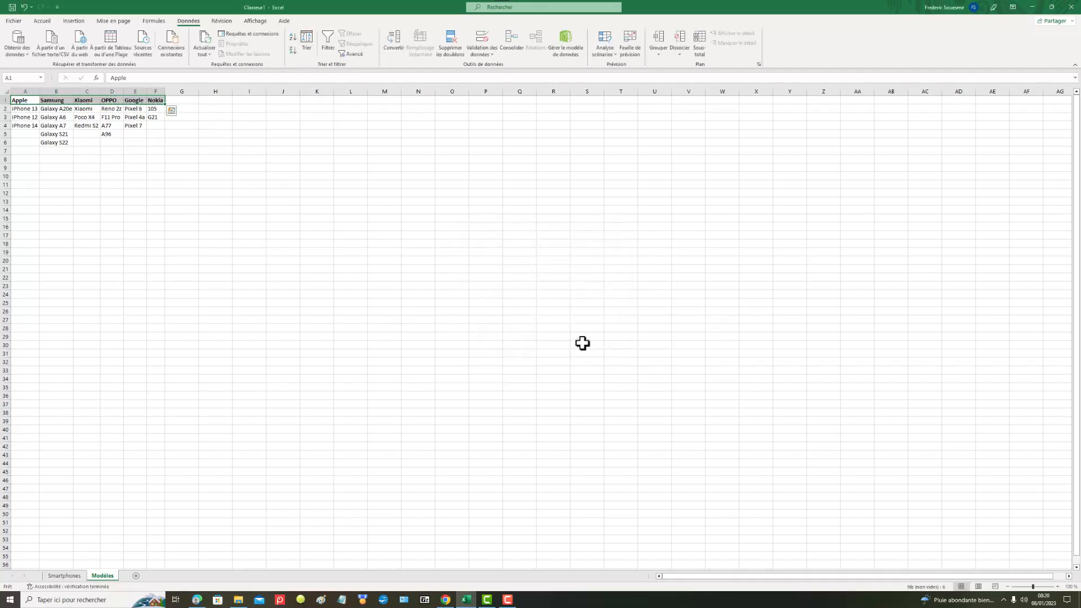
left_click(74, 579)
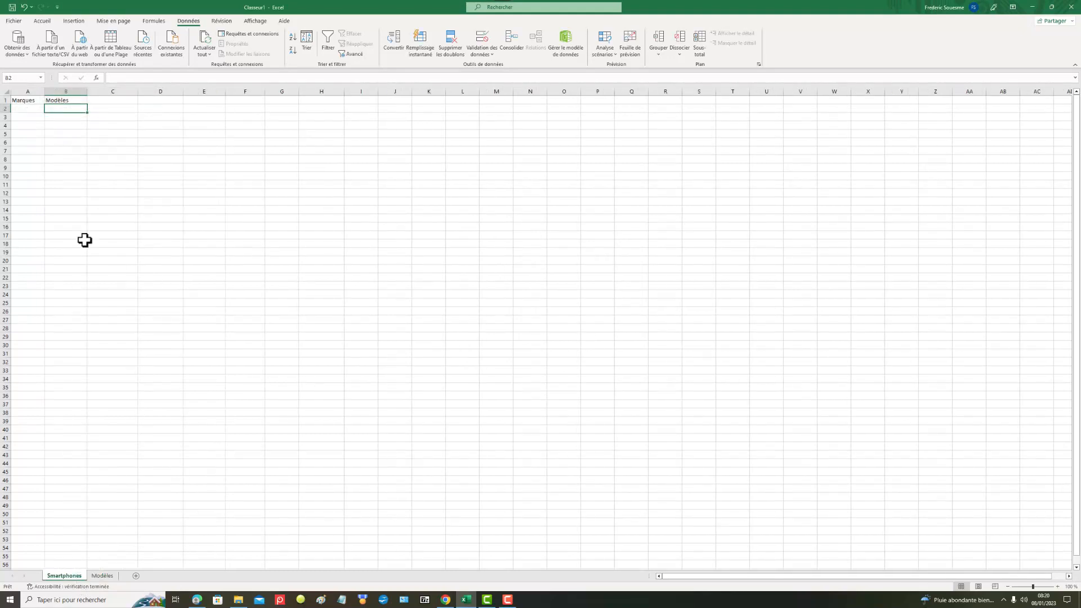
left_click(23, 107)
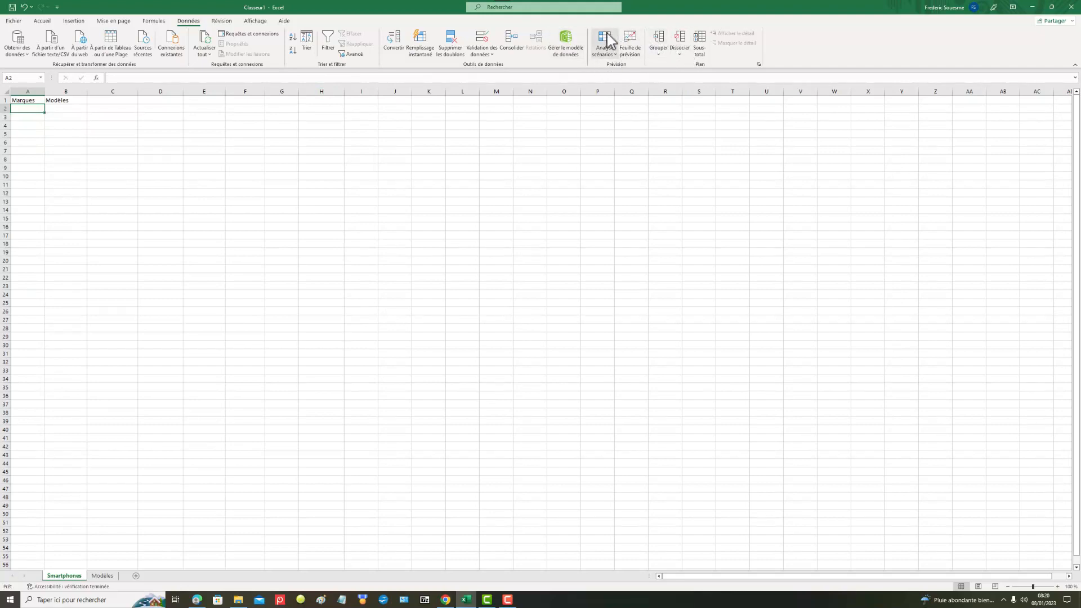
left_click(481, 40)
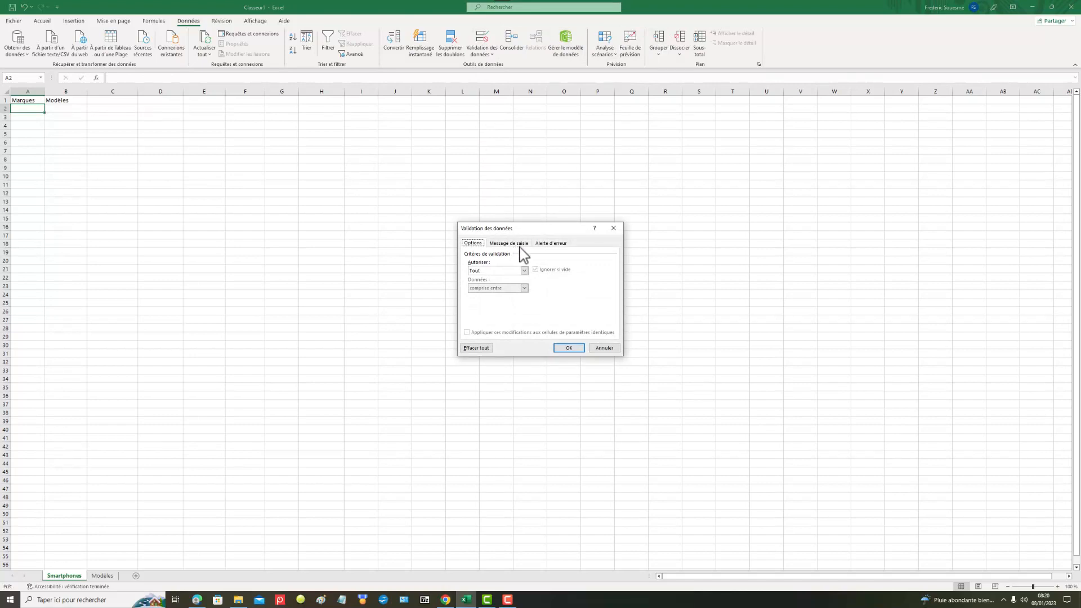
left_click(525, 271)
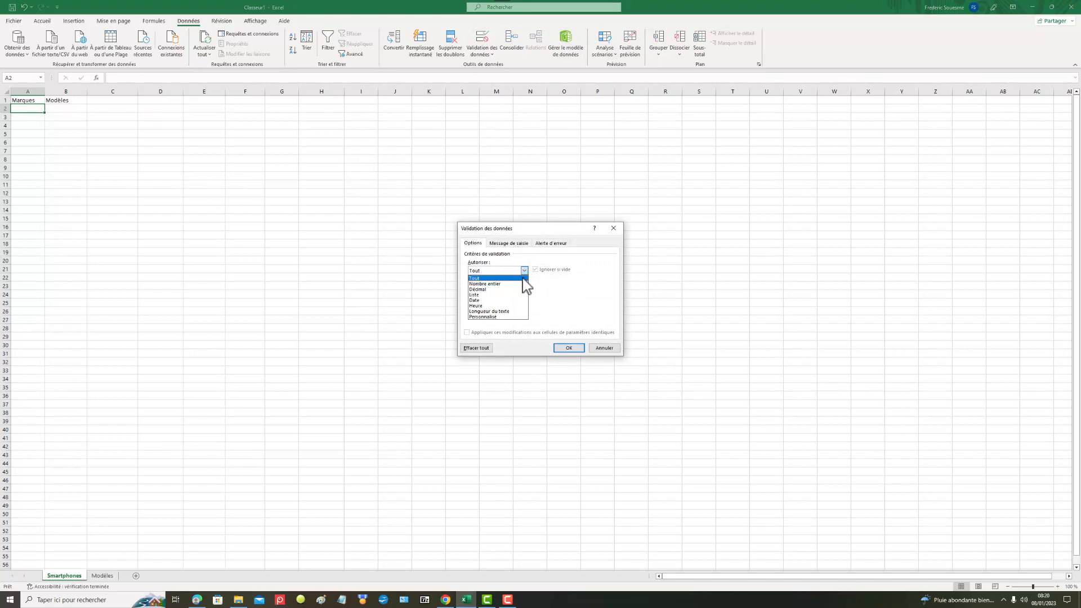
left_click(480, 294)
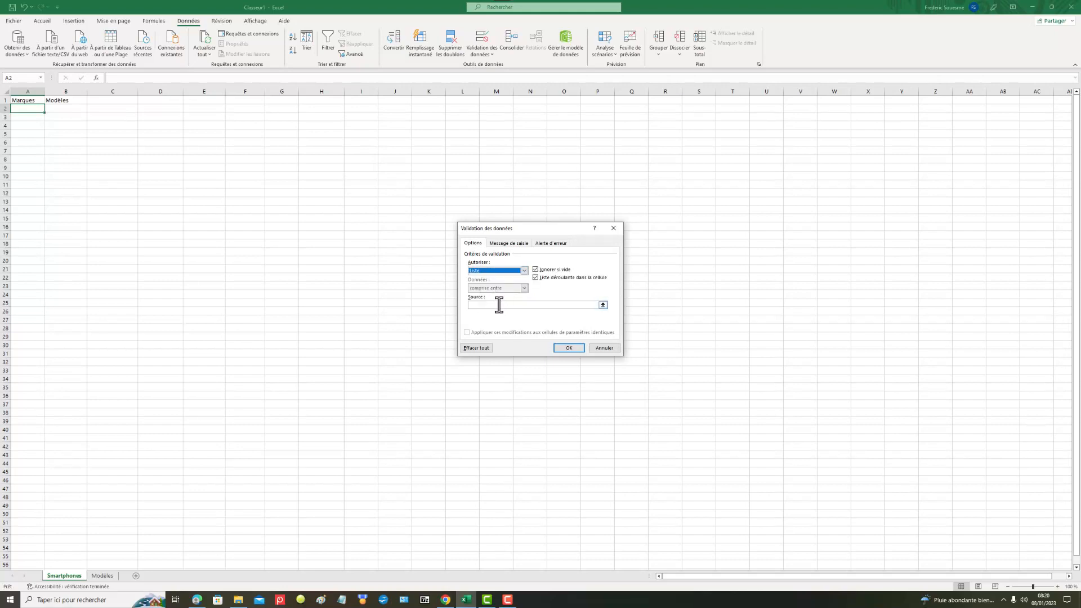
left_click(499, 304)
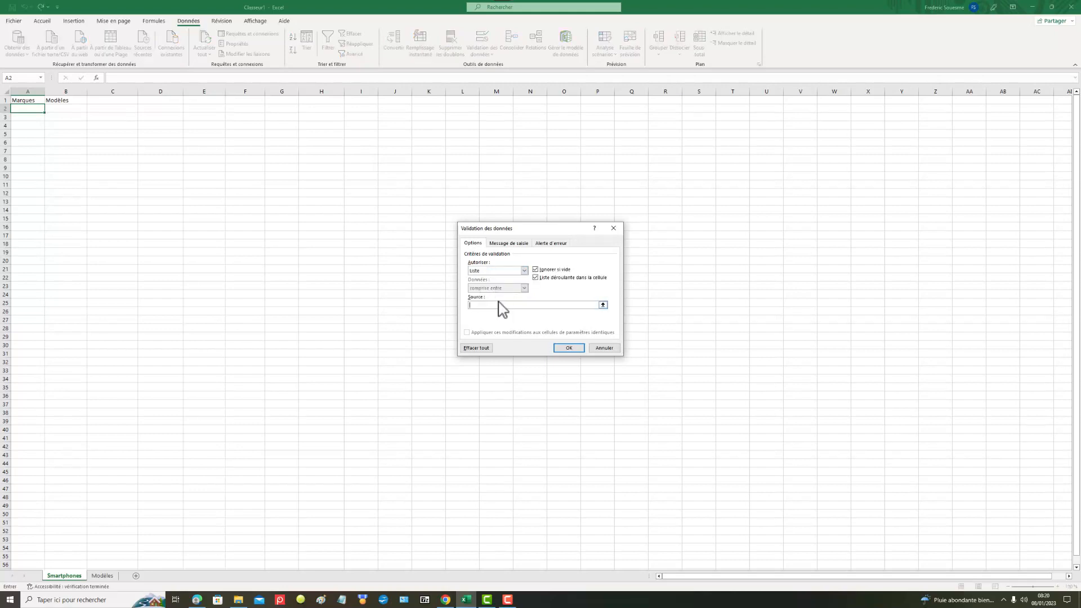
key("F3")
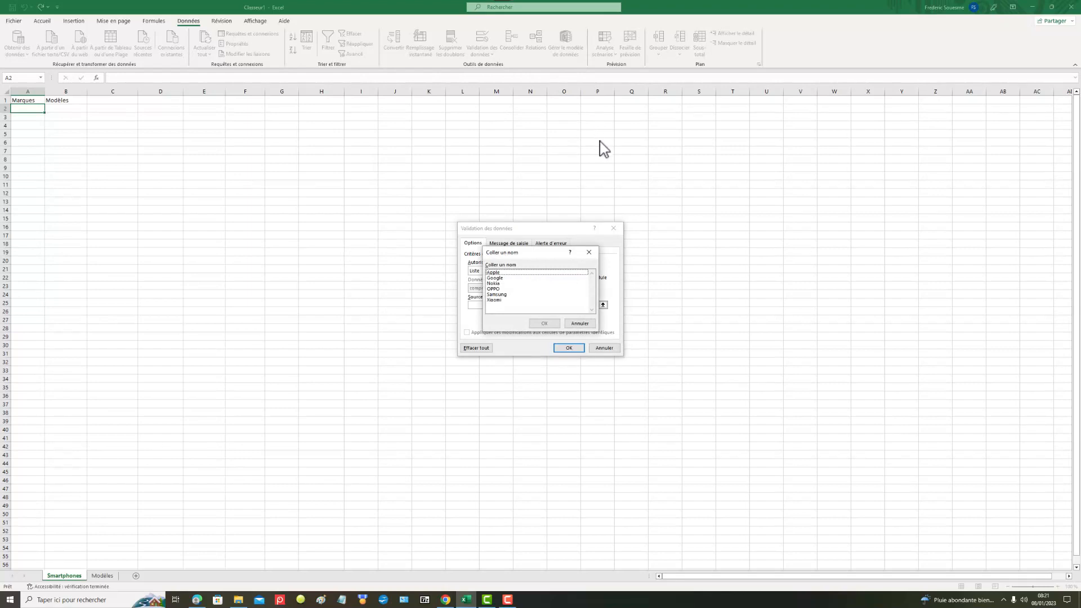
left_click(591, 254)
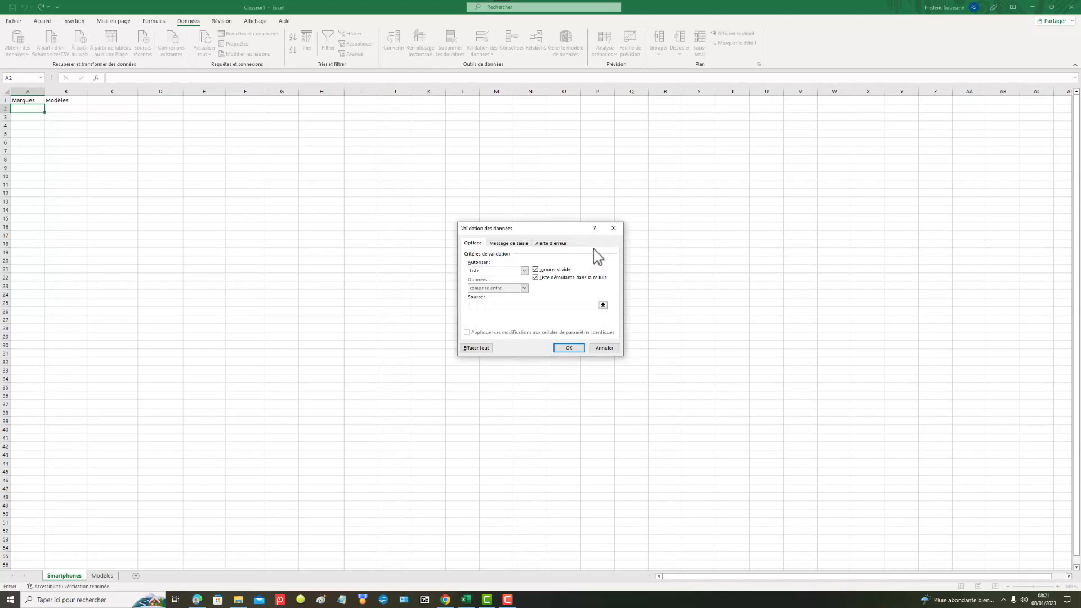
left_click(614, 228)
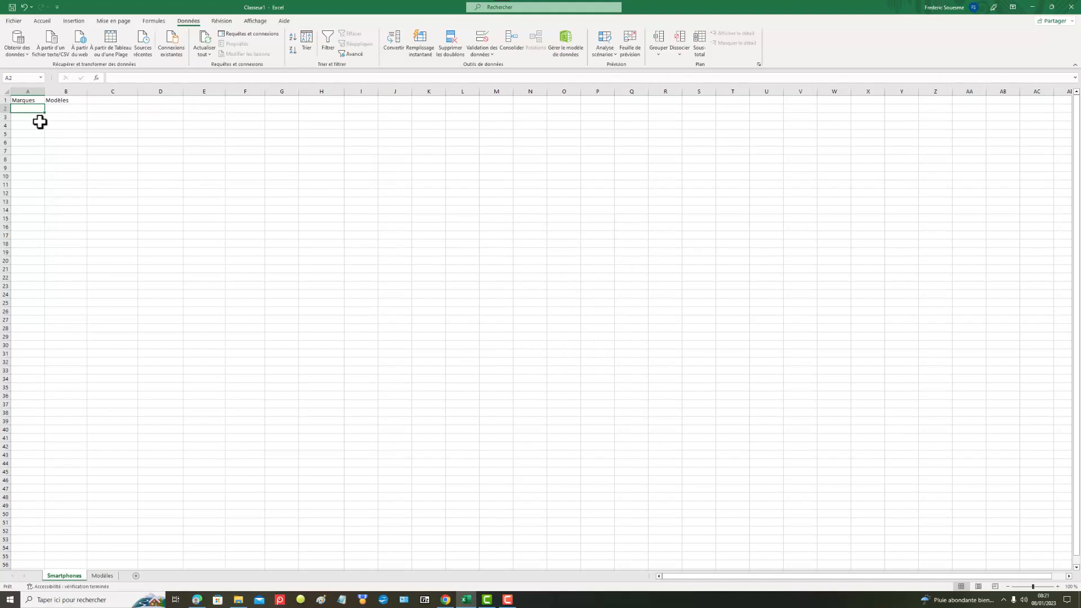
Step: Undo the data validation applied to the brand headers on the Modèles sheet
left_click(103, 576)
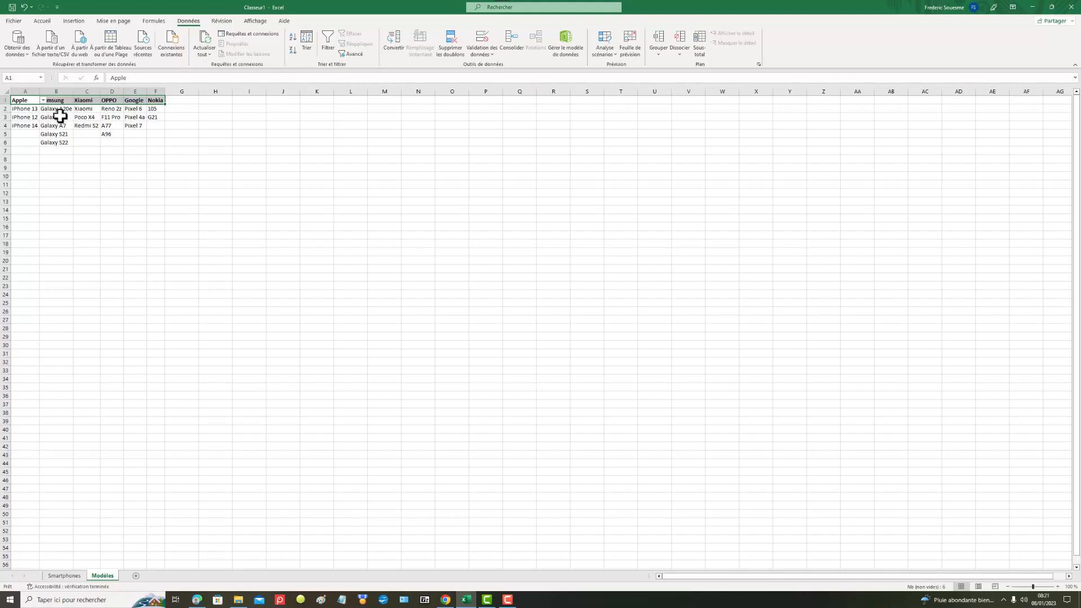
left_click(25, 6)
left_click(162, 159)
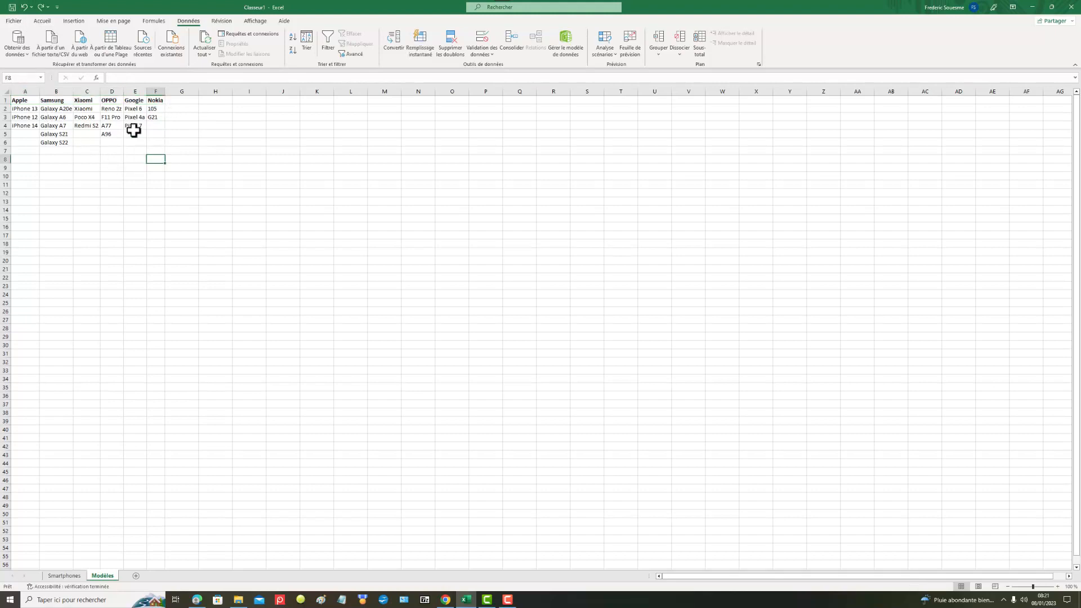
Step: Name the brand header range A1:F1 Liste, and re-enter Apple in cell A1
left_click_drag(20, 100, 152, 99)
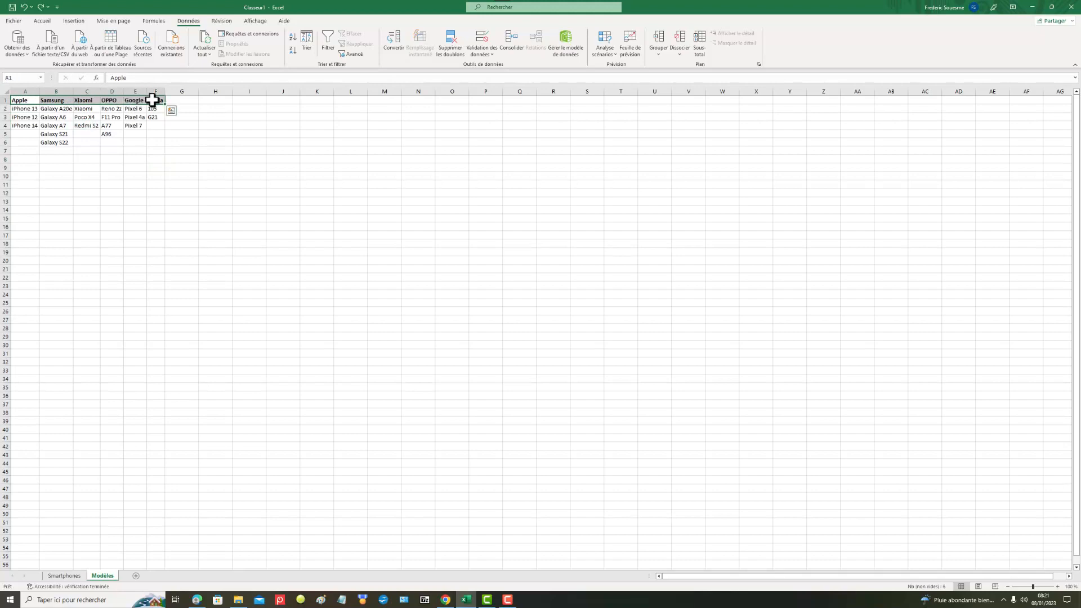
left_click(20, 77)
type("M")
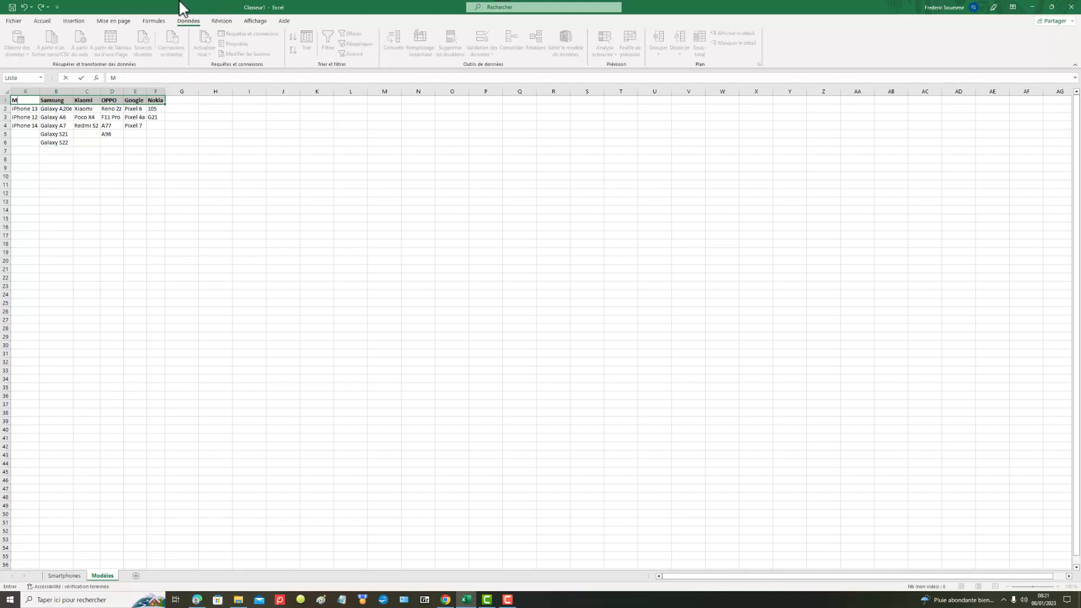
key("BackSpace")
type("Apple")
left_click(106, 179)
left_click_drag(20, 100, 156, 99)
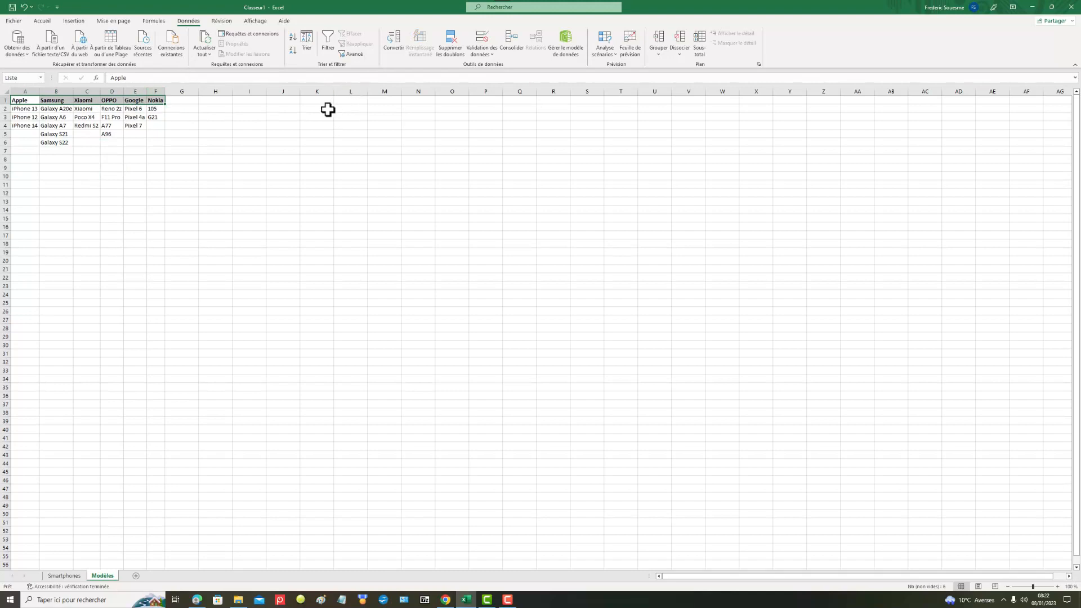
Step: Apply a Liste data validation to cell A2 on the Smartphones sheet, using the named range =Liste as its source
left_click(66, 576)
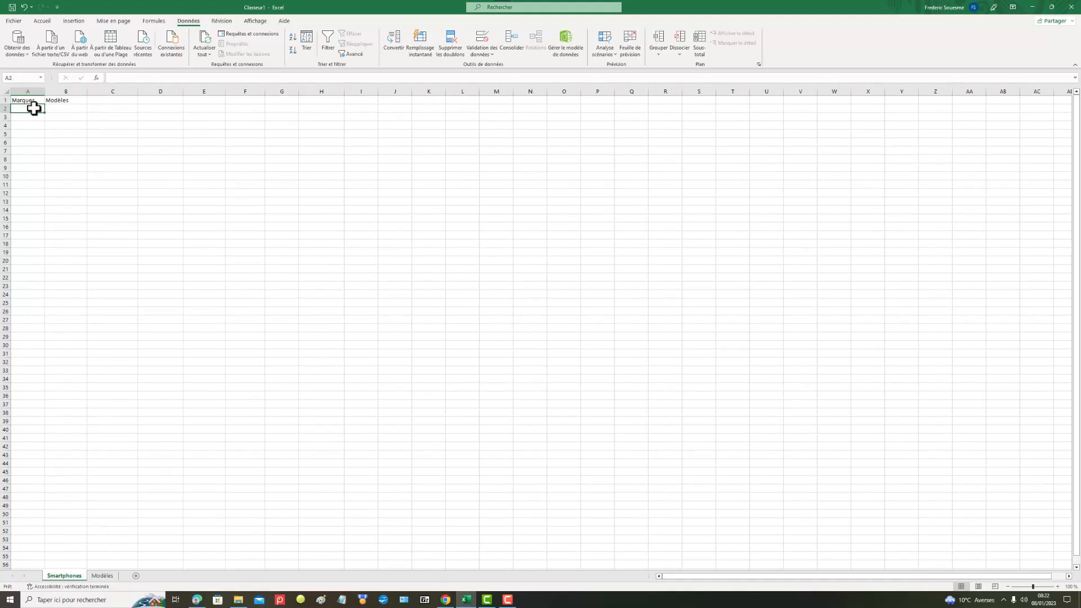
left_click(486, 53)
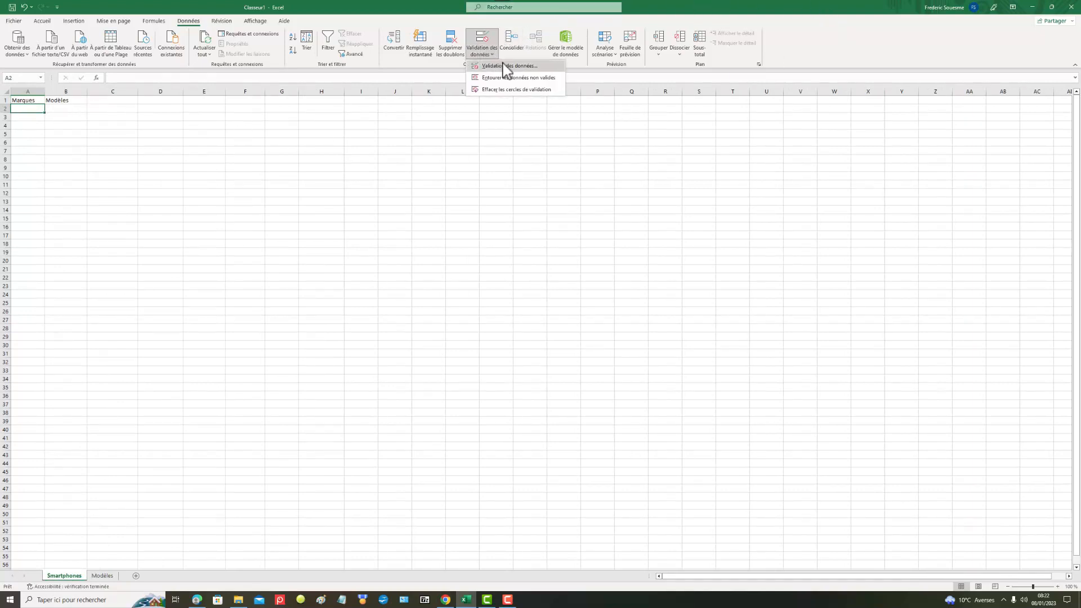
left_click(507, 66)
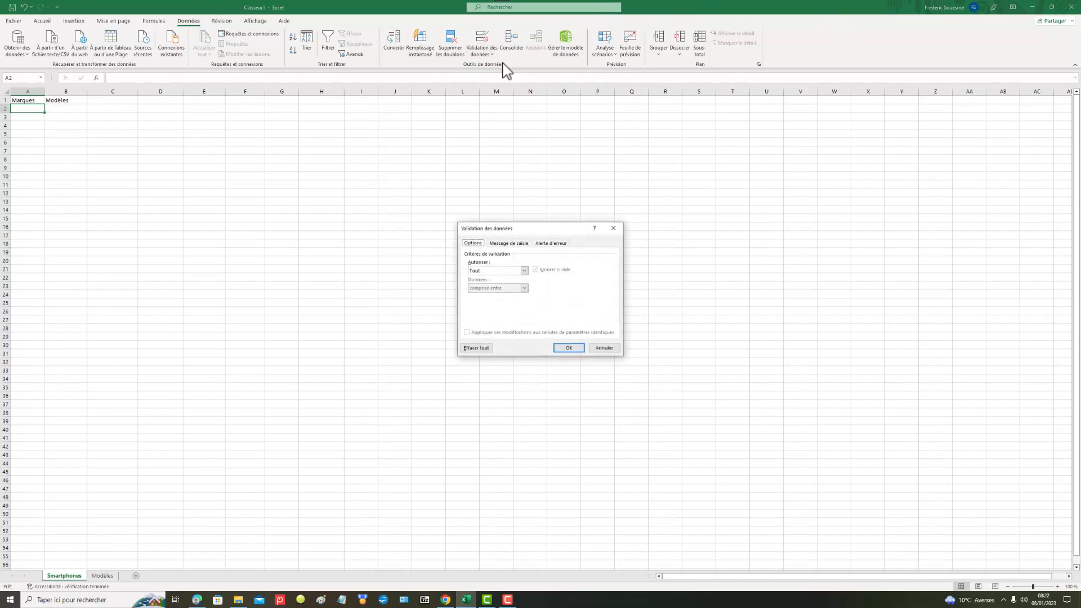
left_click(525, 271)
left_click(501, 294)
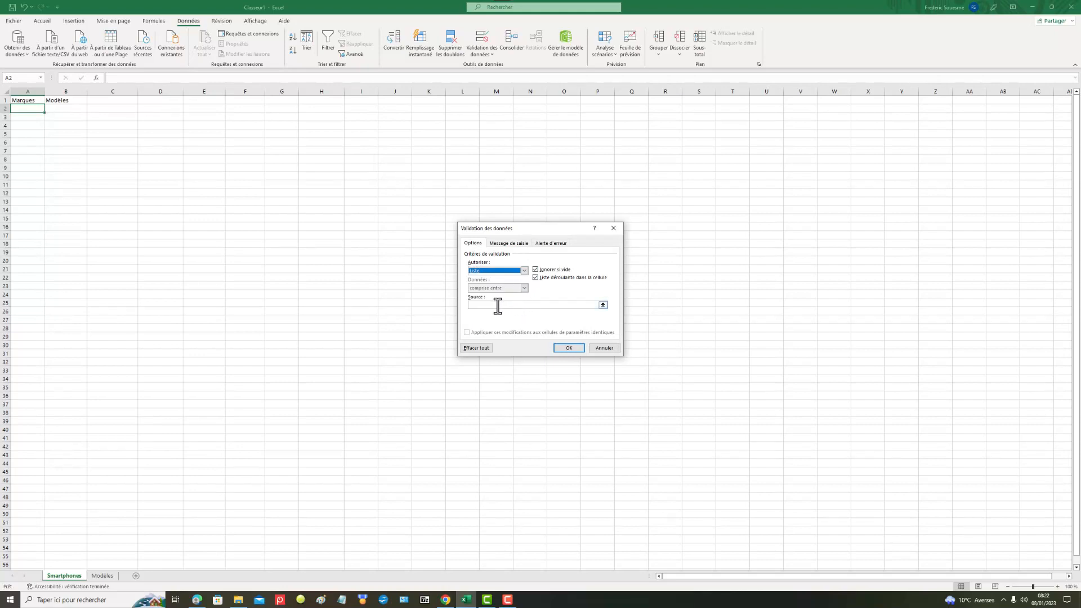
left_click(498, 306)
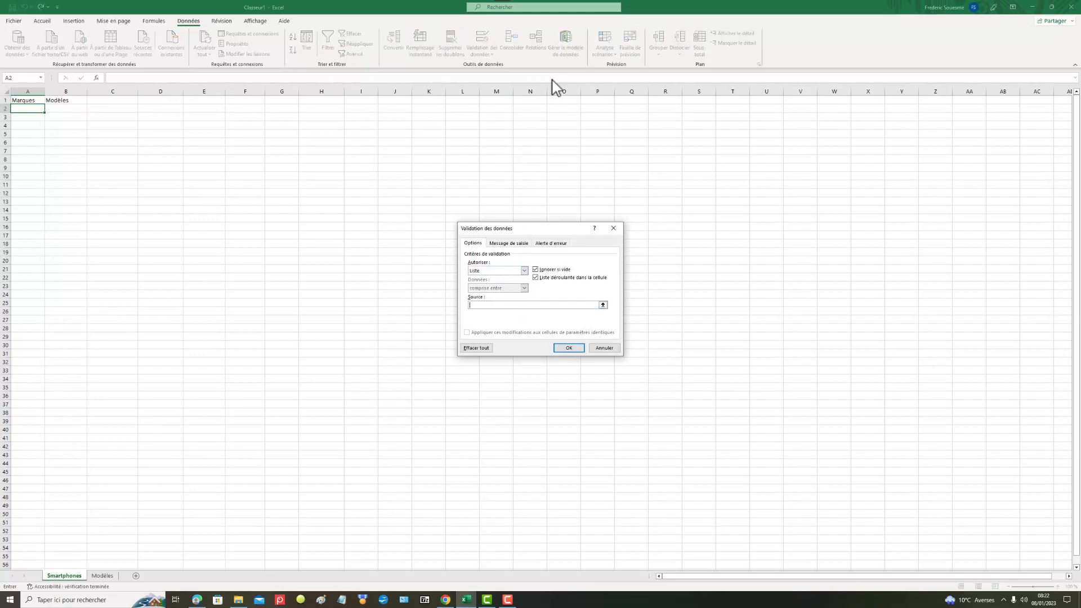
key("F3")
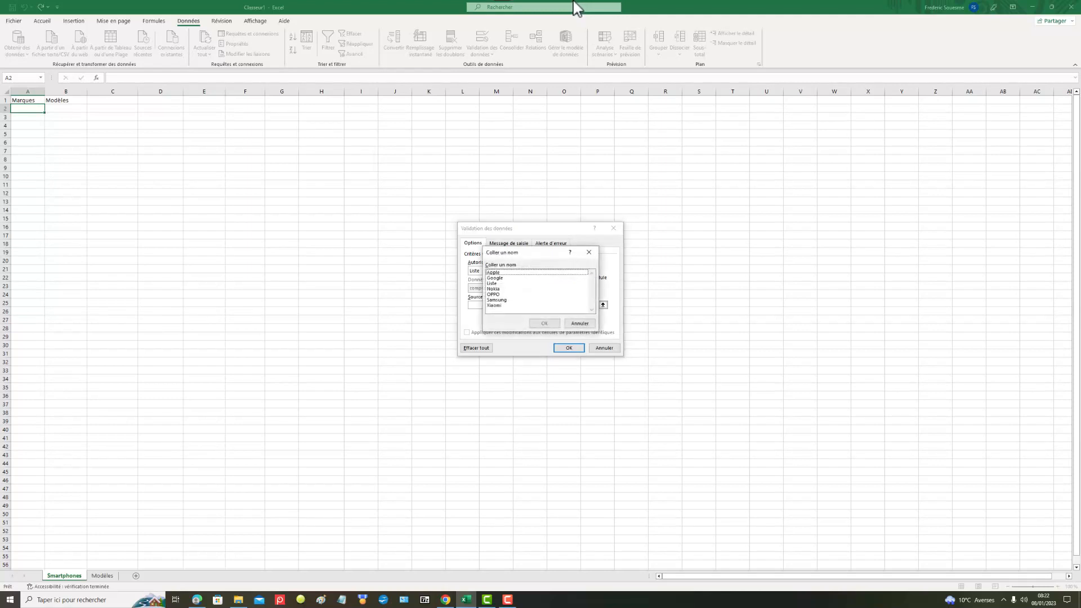
left_click(497, 283)
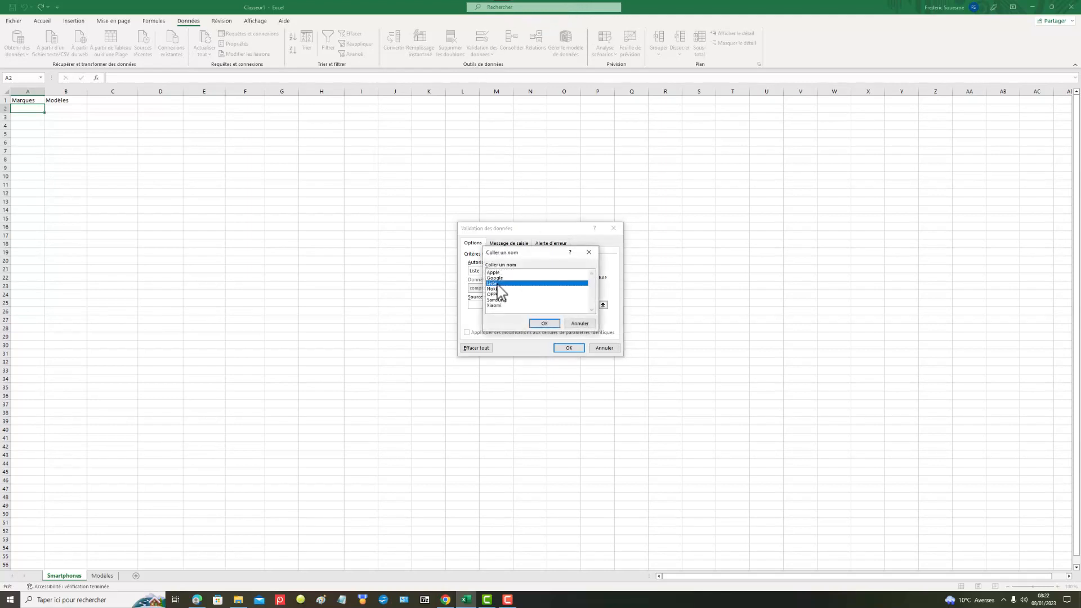
left_click(549, 325)
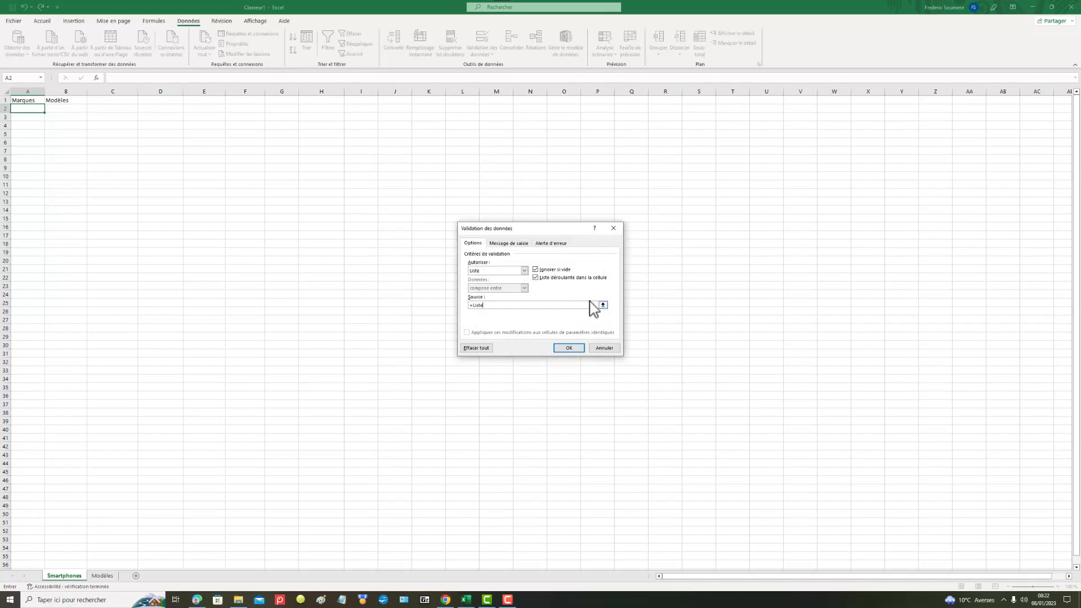
left_click(569, 349)
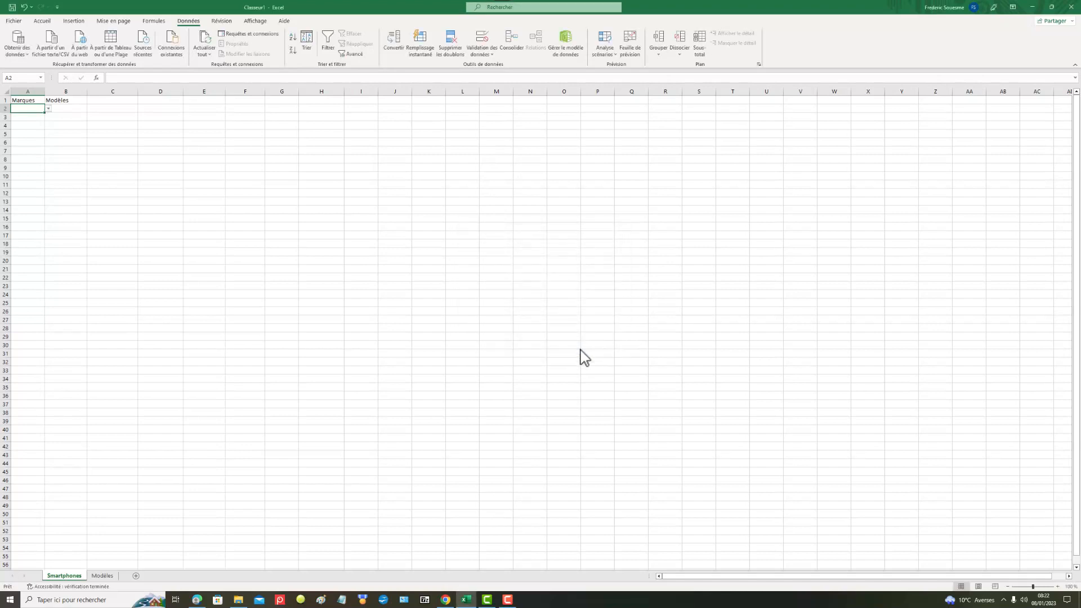
Step: Choose Apple from the drop-down list in cell A2 and select the model cell B2
left_click(48, 108)
left_click(30, 116)
left_click(64, 107)
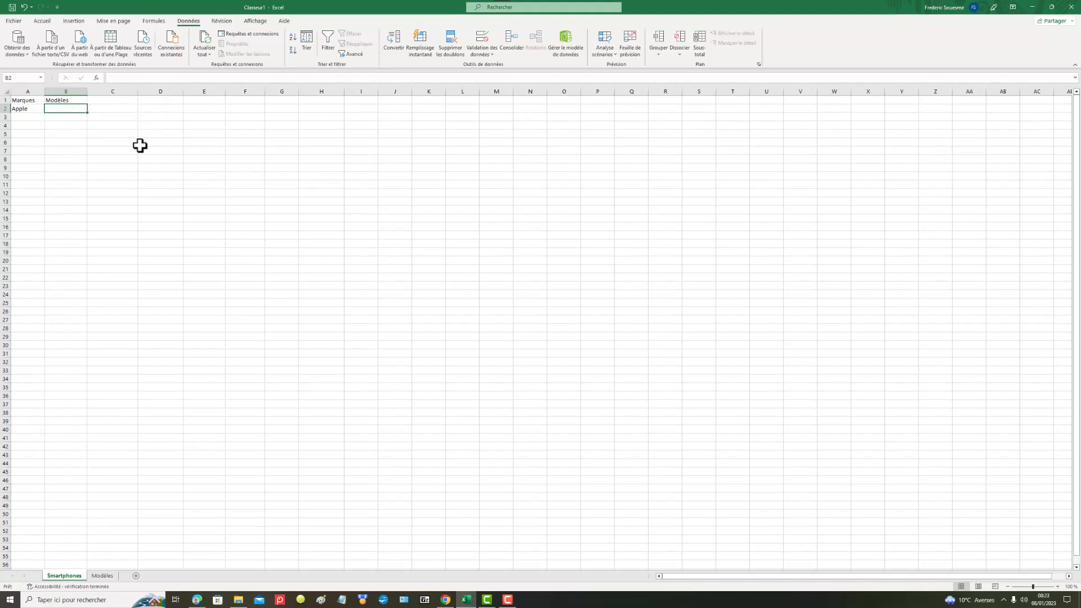
Step: Examine the model ranges under each brand on the Modèles sheet and the names assigned to them
left_click(103, 576)
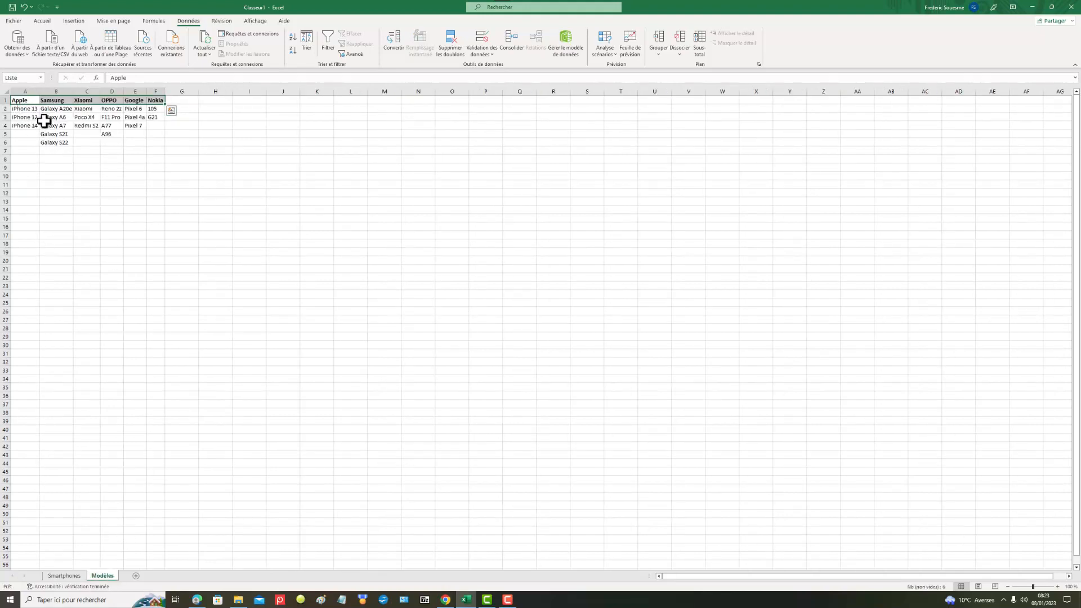
left_click_drag(28, 109, 27, 126)
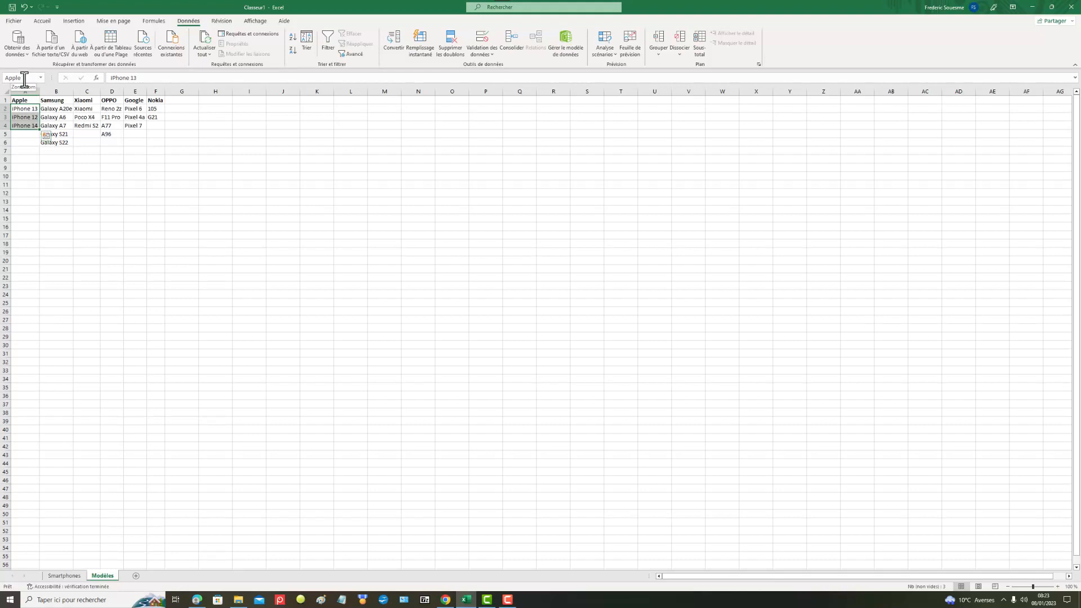
left_click_drag(56, 108, 56, 143)
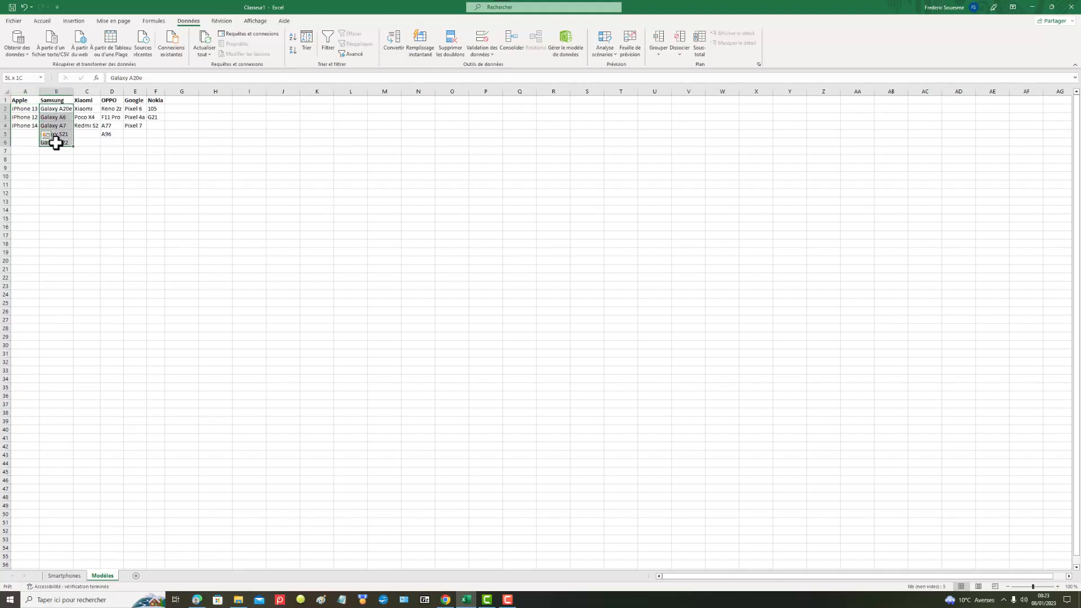
left_click_drag(87, 108, 111, 126)
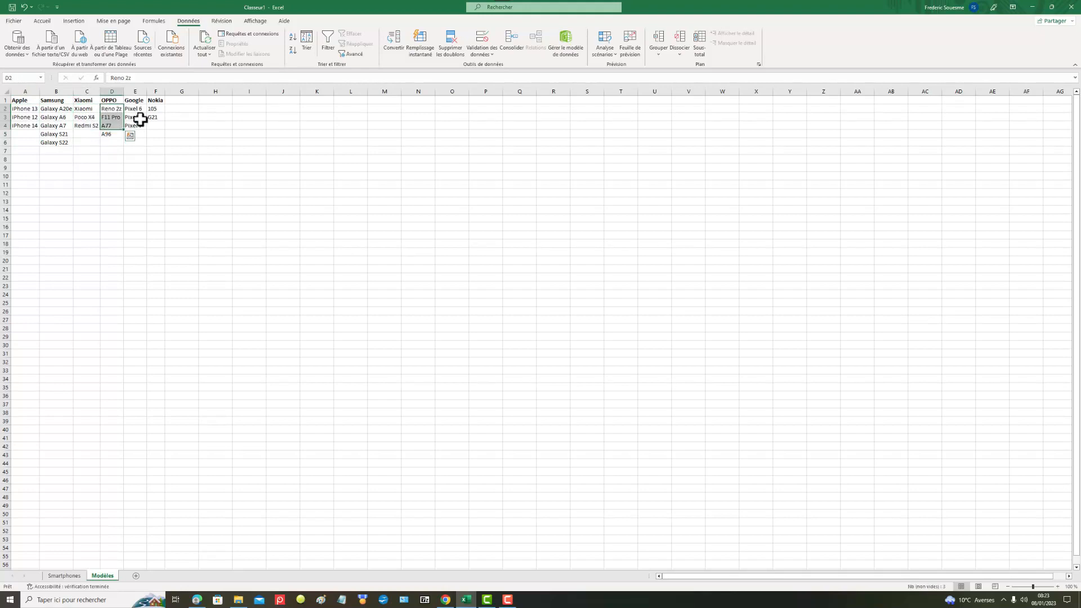
double_click(115, 109)
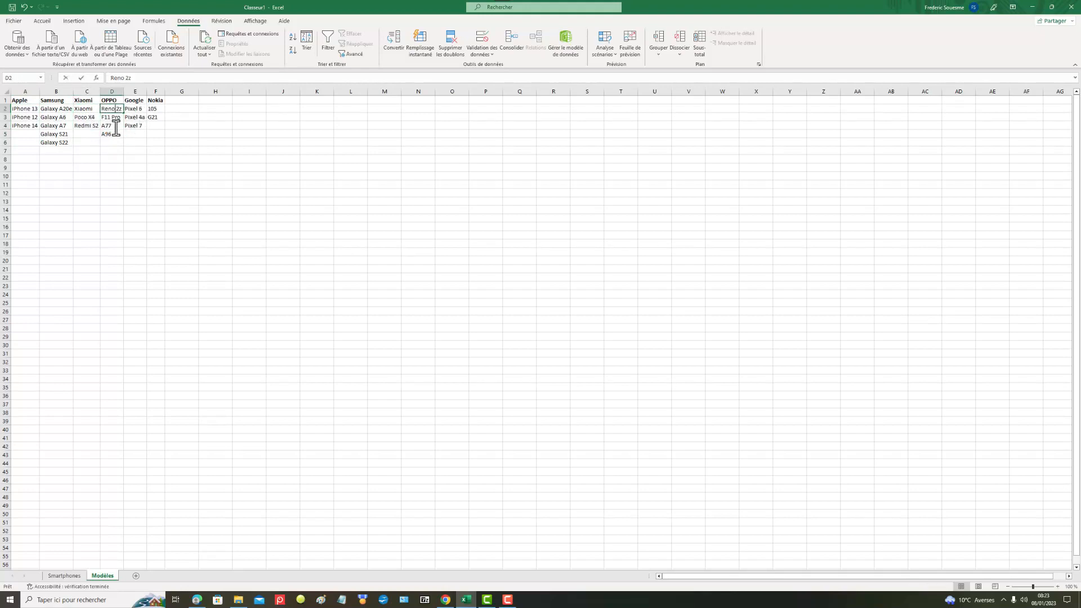
left_click(111, 137)
left_click_drag(109, 107, 158, 119)
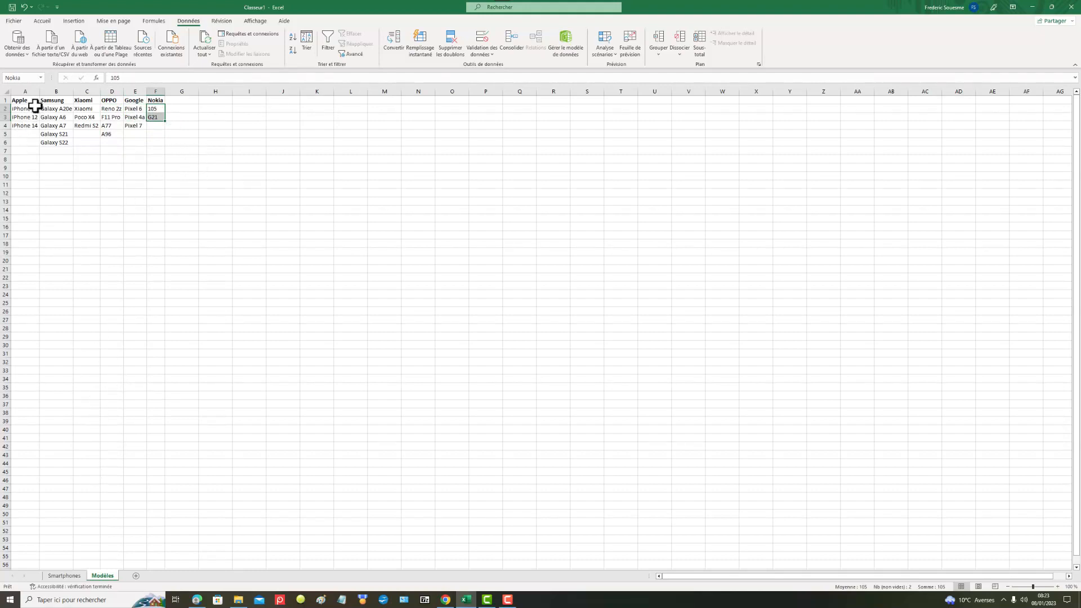
left_click_drag(31, 107, 34, 127)
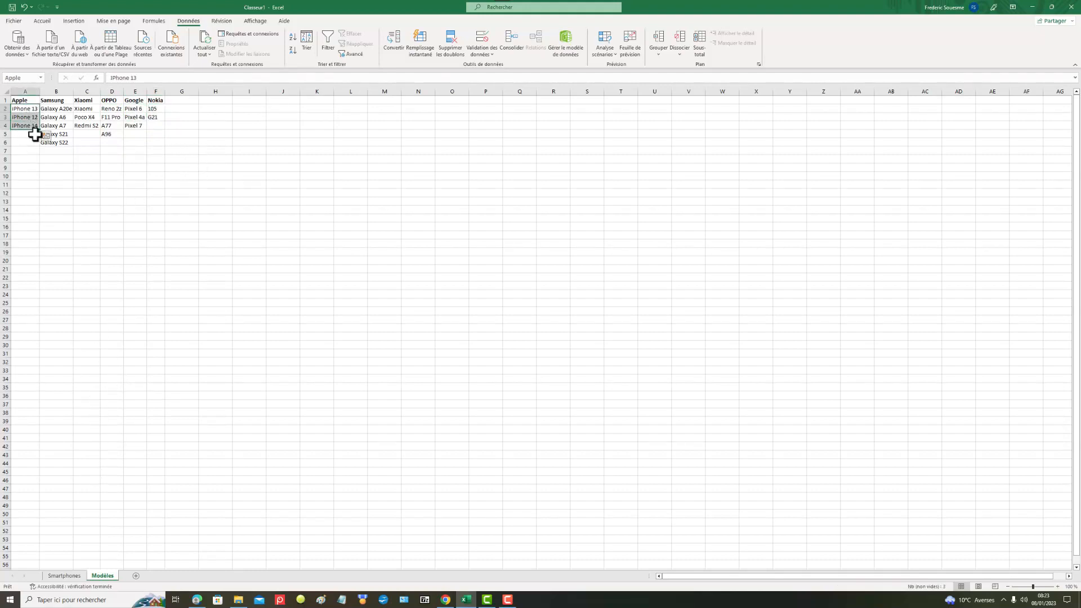
Step: Apply a Liste data validation to cell B2 on the Smartphones sheet, using the named range =Apple as its source
left_click(71, 578)
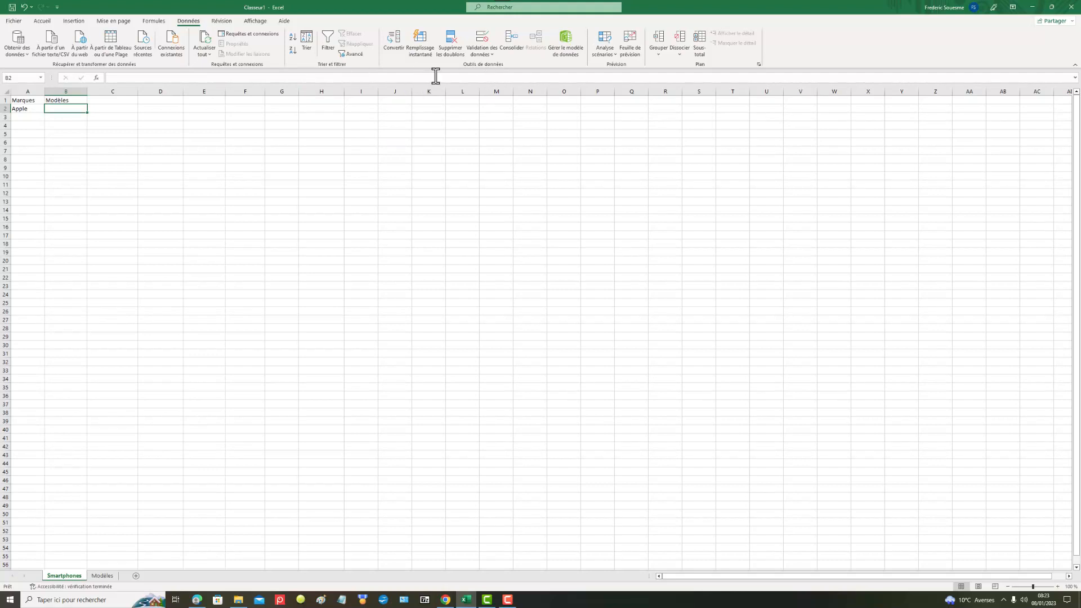
left_click(494, 42)
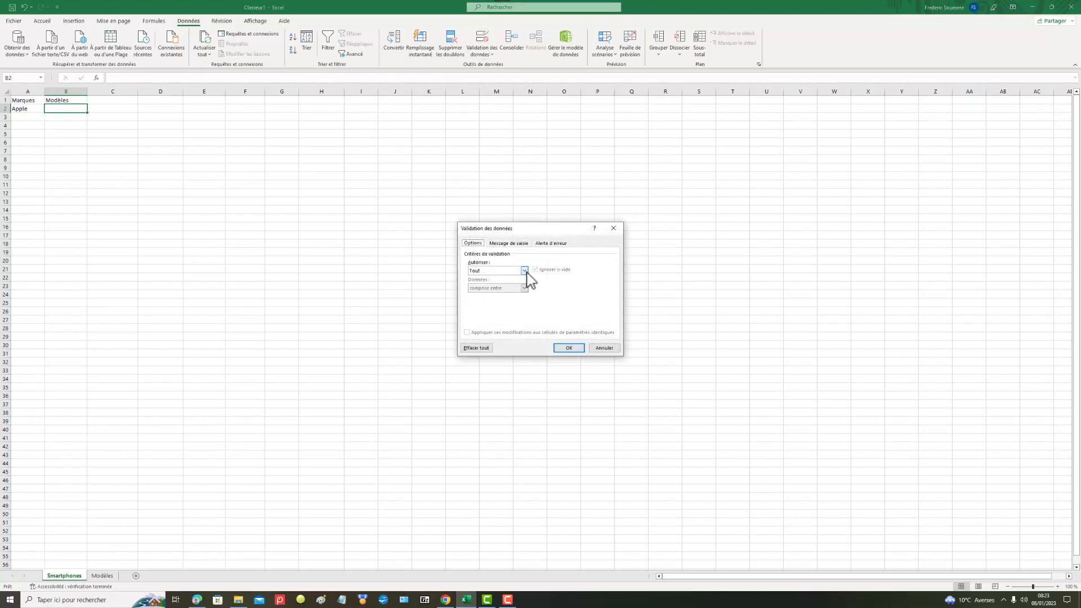
left_click(524, 271)
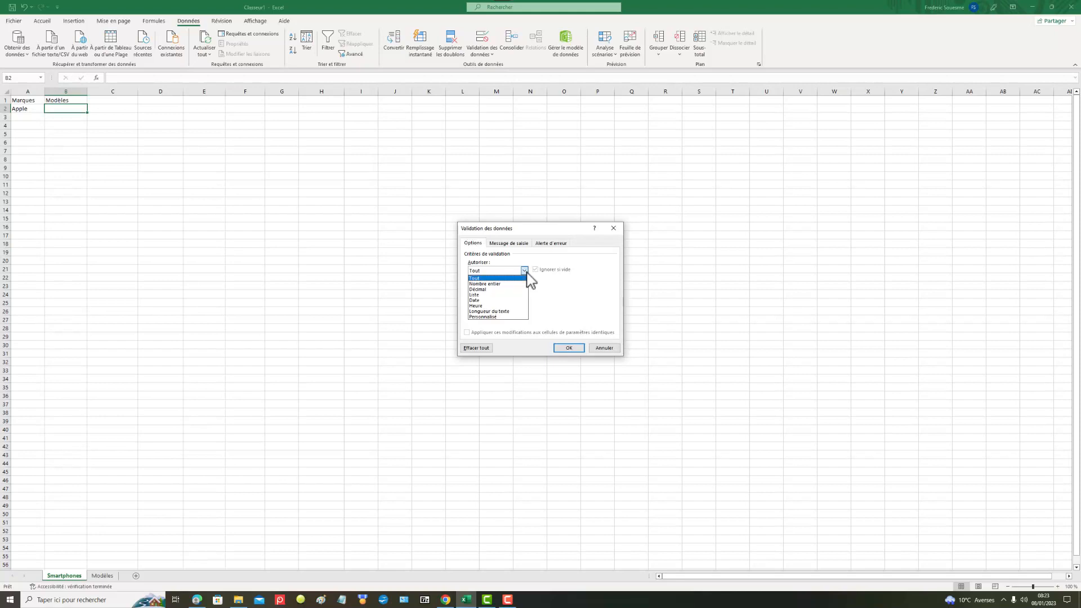
left_click(501, 294)
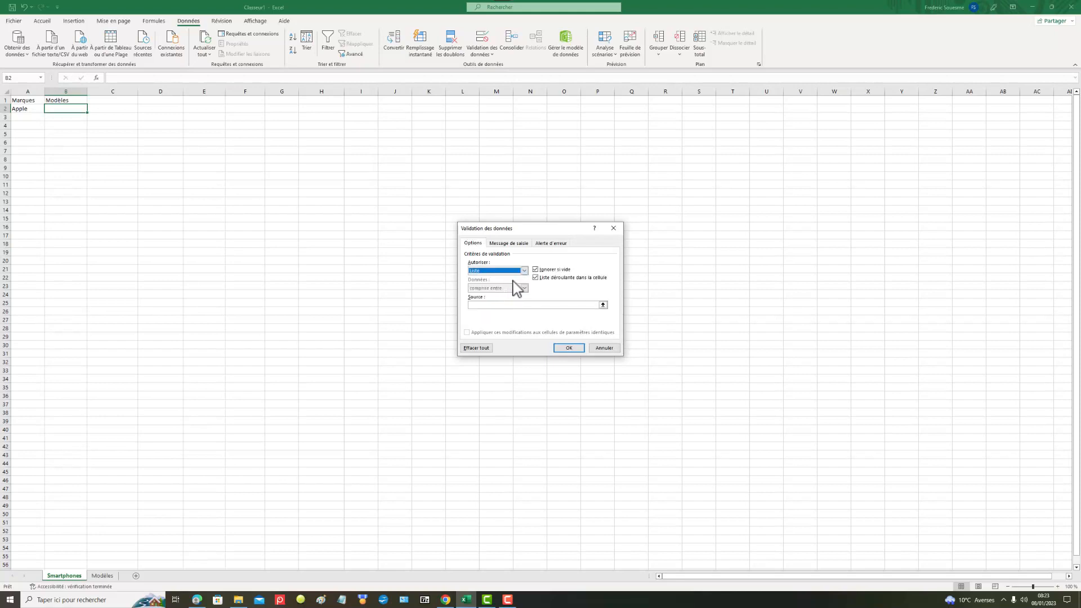
left_click(536, 305)
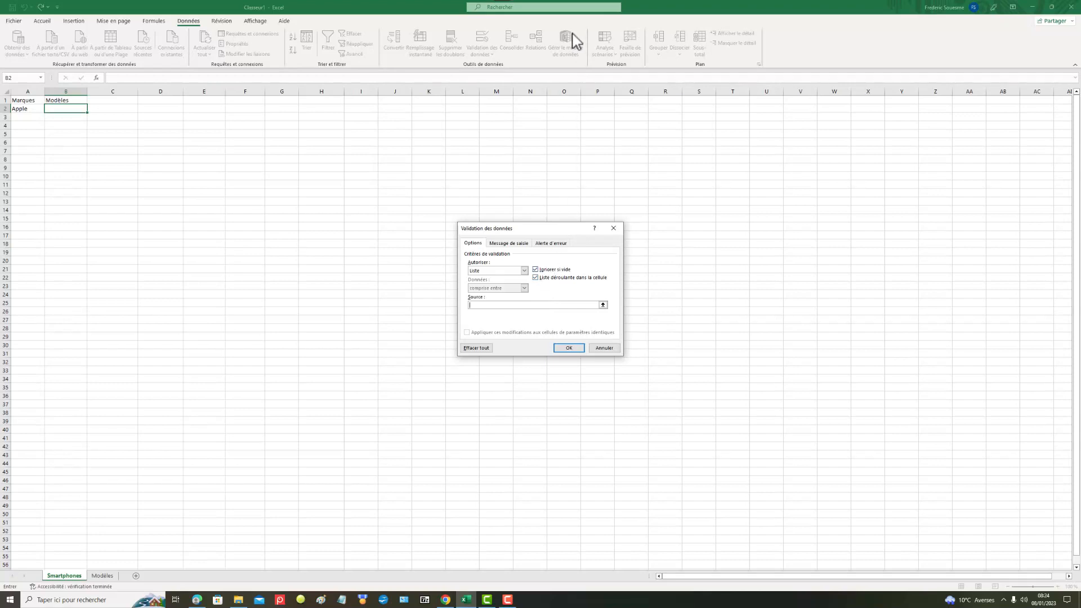
key("F3")
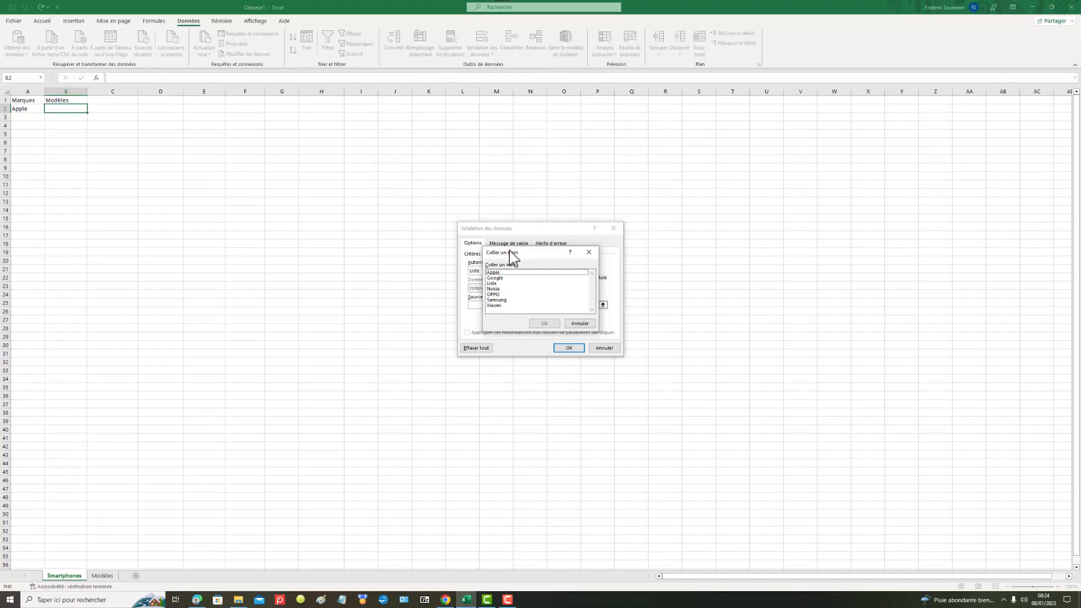
left_click(502, 273)
left_click(556, 325)
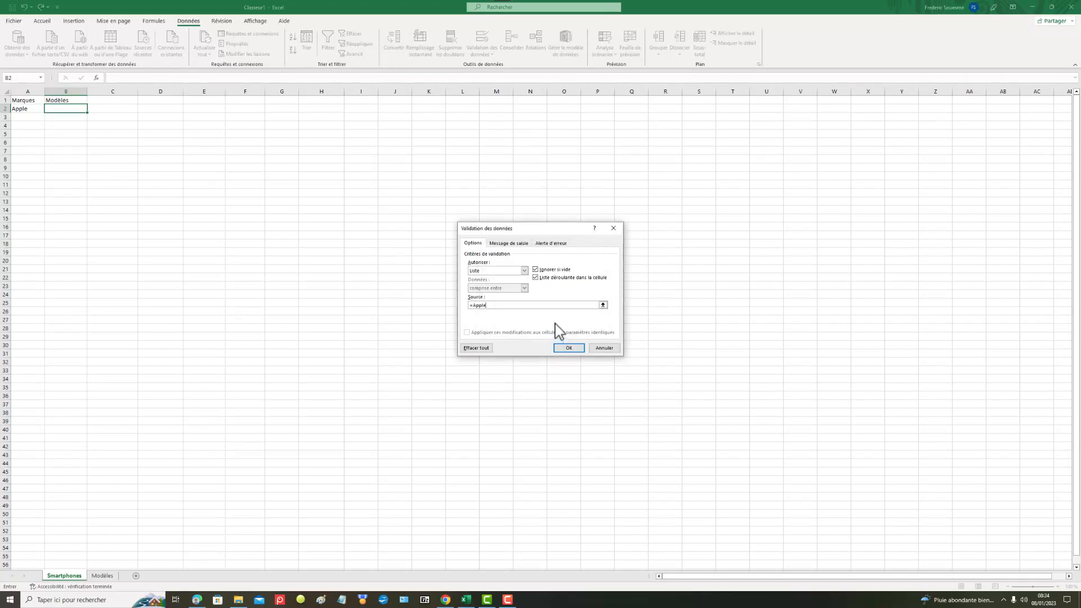
left_click(576, 350)
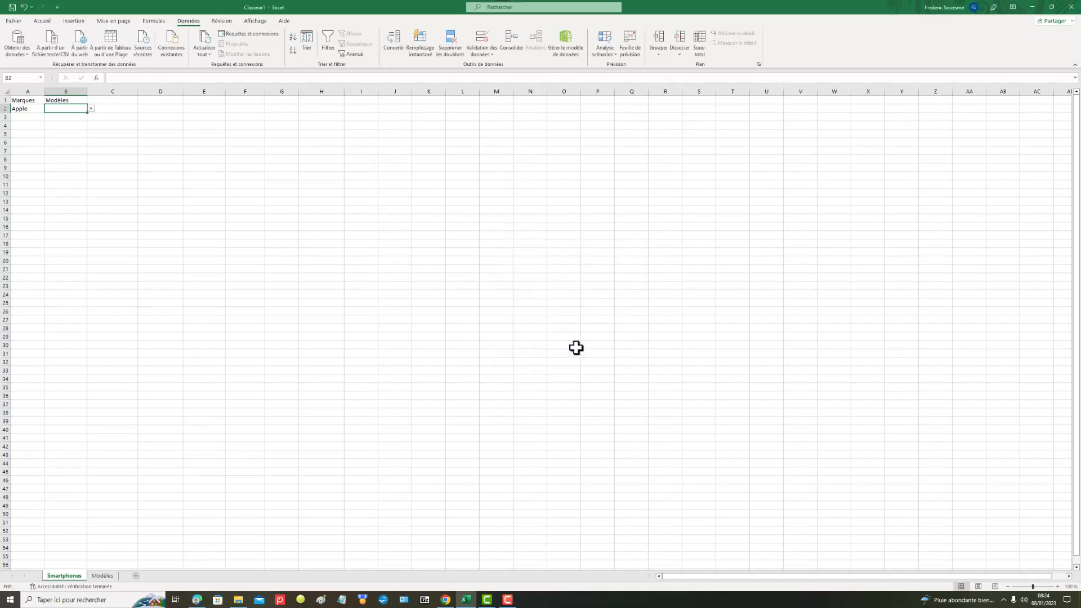
Step: Choose iPhone 13 from the model drop-down list in cell B2
left_click(91, 109)
left_click(90, 111)
left_click(90, 111)
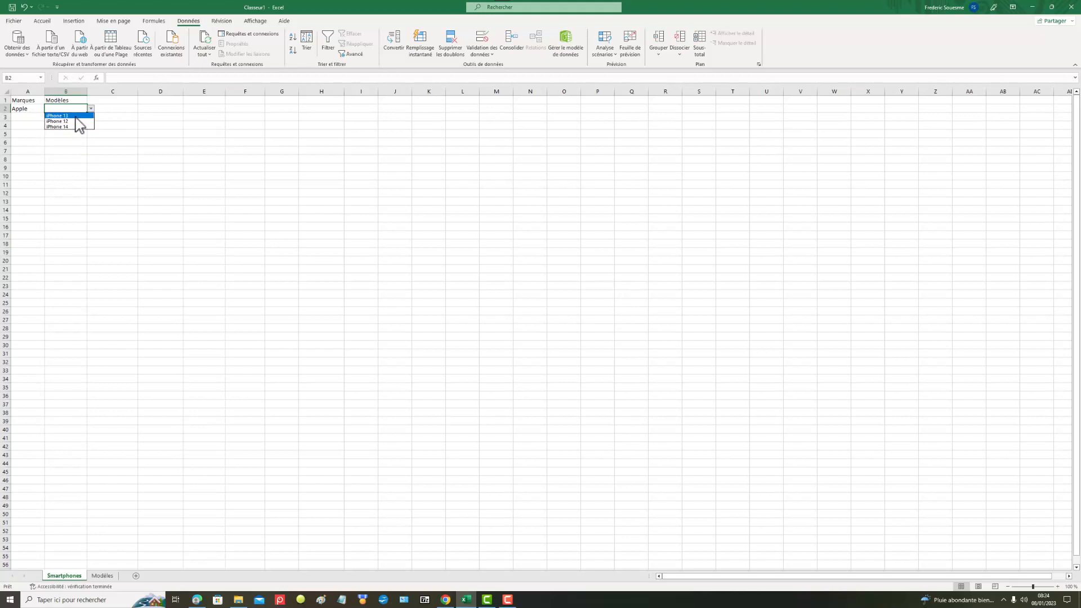
left_click(73, 116)
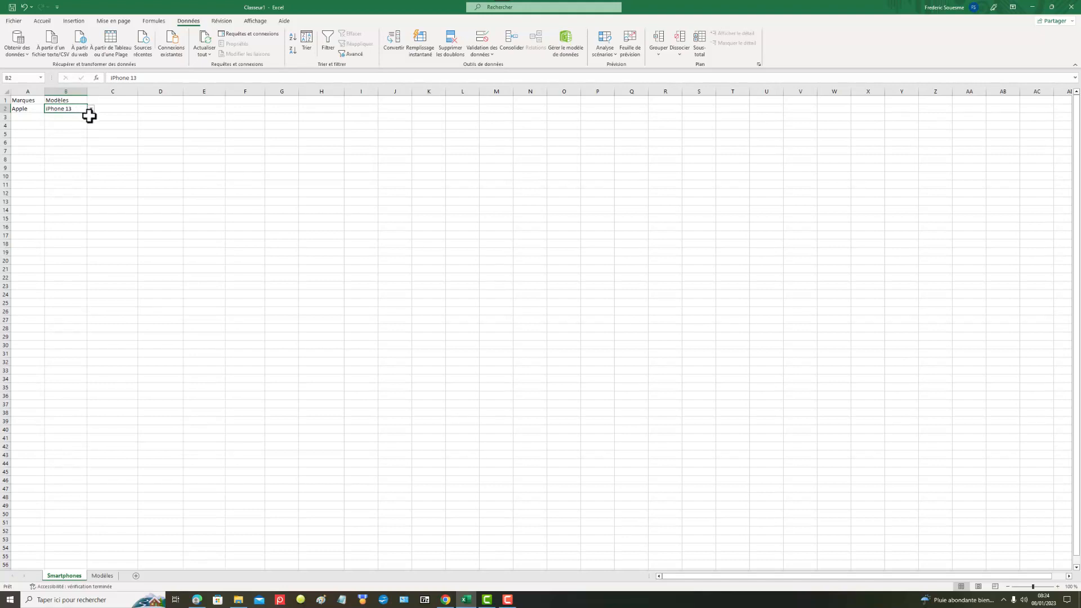
Step: Change the brand in cell A2 to Samsung using its drop-down list
left_click(28, 109)
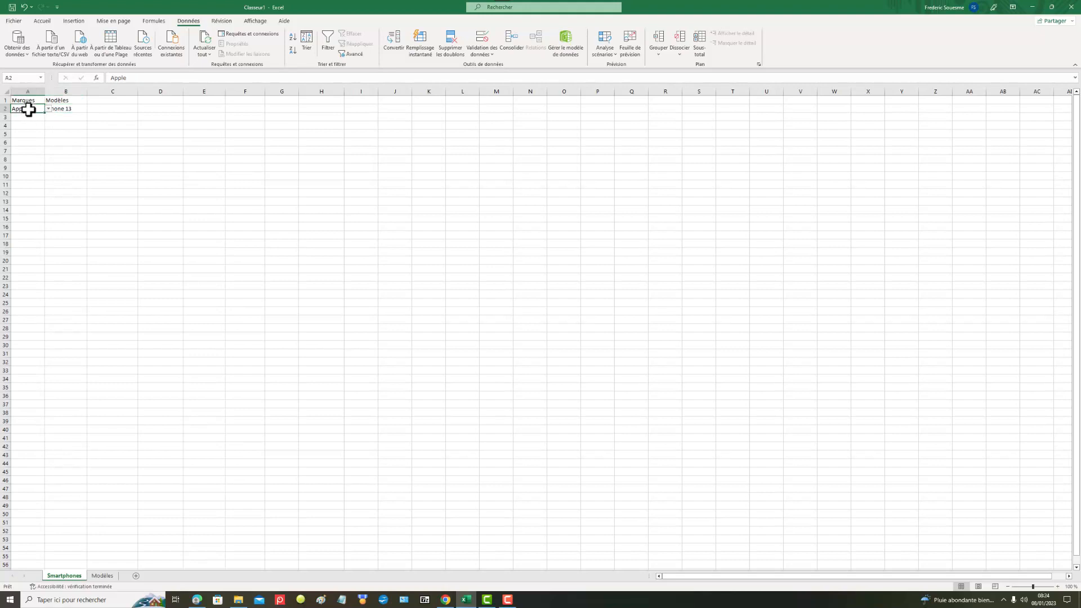
left_click(46, 111)
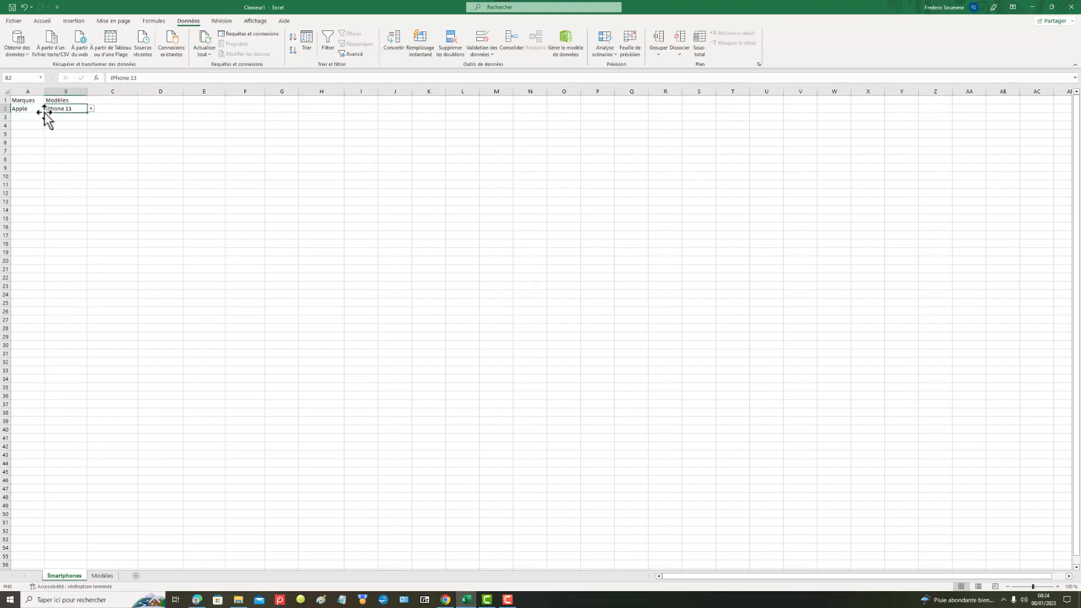
left_click(40, 107)
left_click(48, 109)
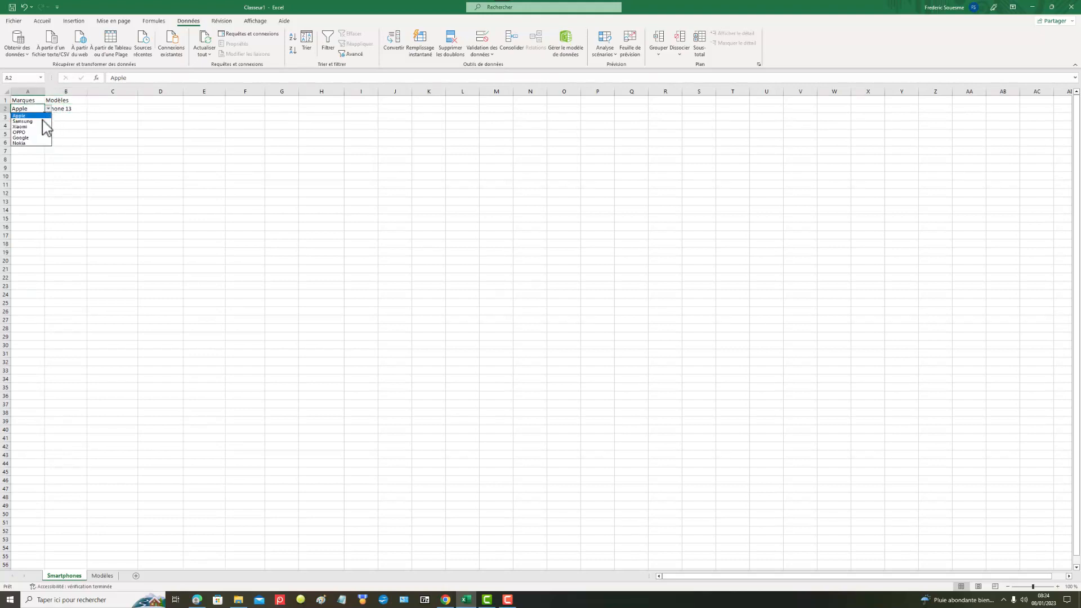
left_click(45, 128)
Step: Choose iPhone 12 from the drop-down list in cell B2, and clear that cell's content
left_click(72, 107)
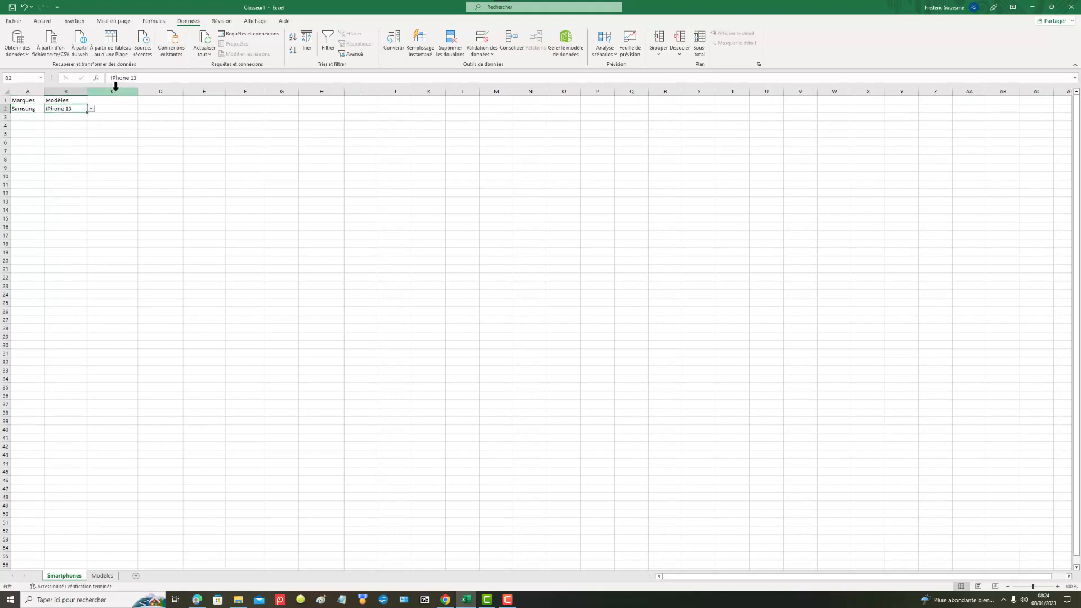
left_click(90, 109)
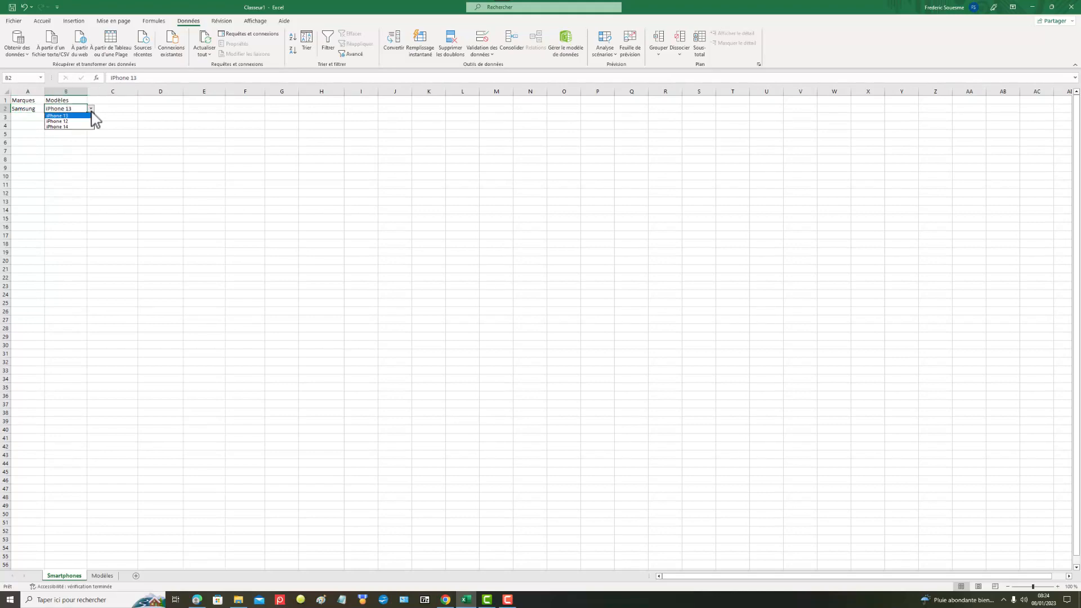
left_click(78, 122)
right_click(77, 109)
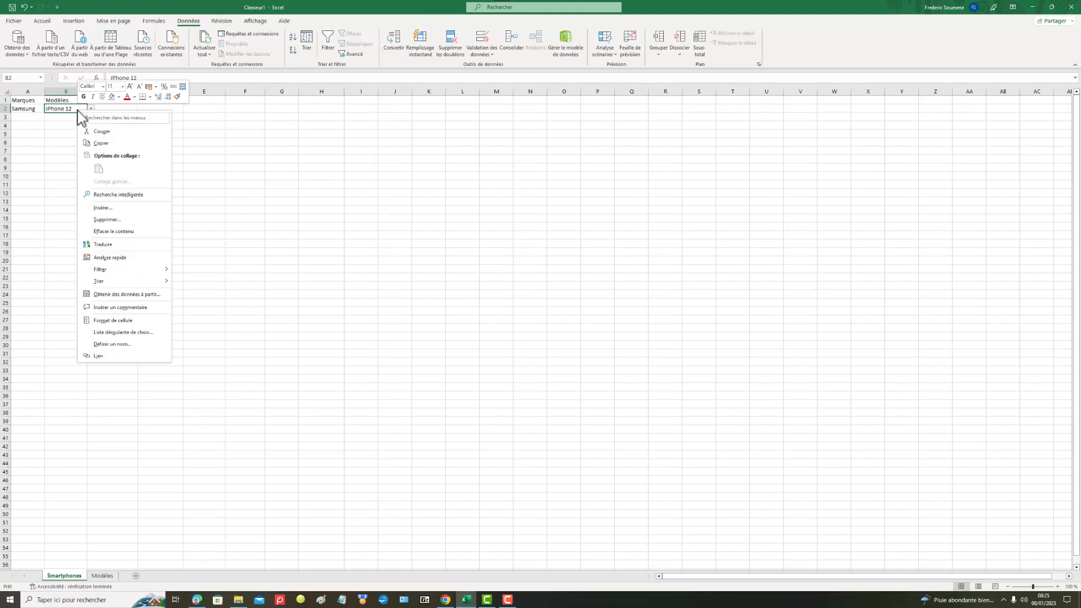
left_click(121, 231)
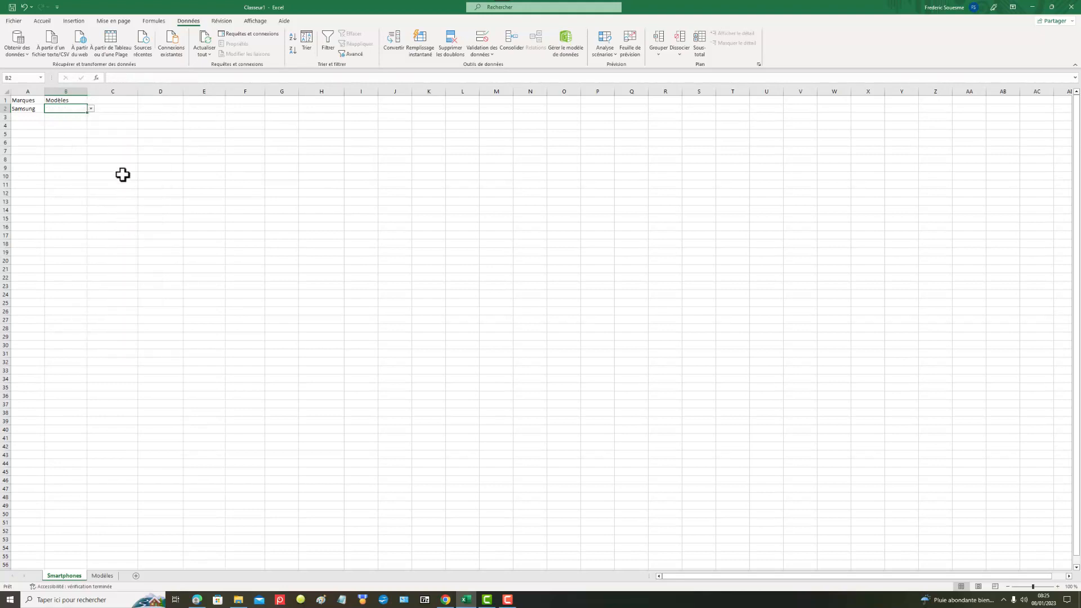
Step: Check which models the drop-down list in cell B2 offers with Samsung as the brand
left_click(90, 108)
left_click(69, 110)
left_click(91, 109)
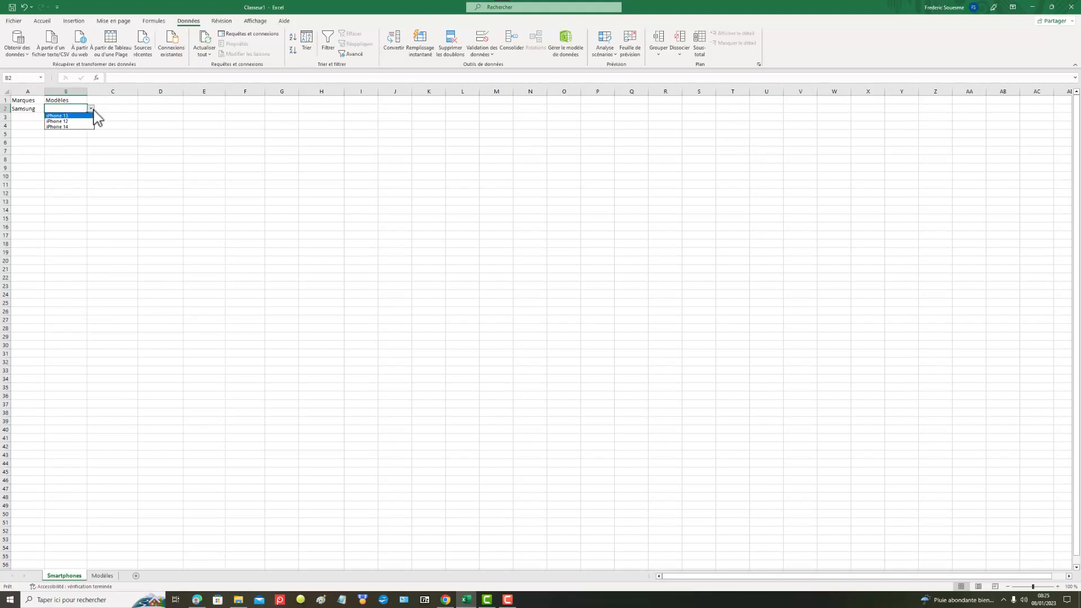
left_click(79, 110)
right_click(75, 110)
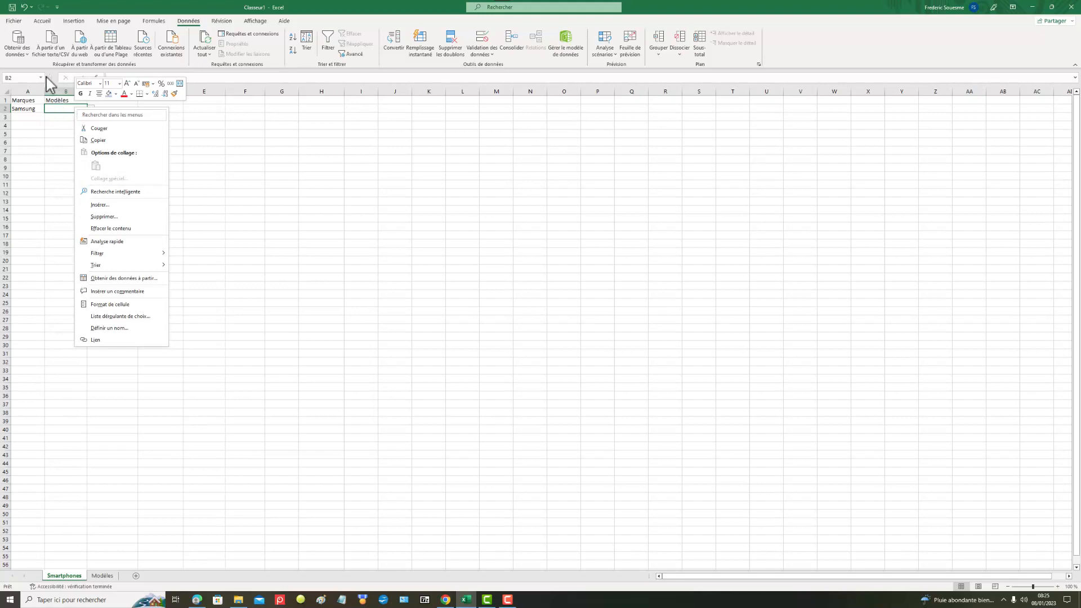
Step: Undo the latest changes to cells A2 and B2 on Smartphones, back to before B2's drop-down list was created
left_click(25, 7)
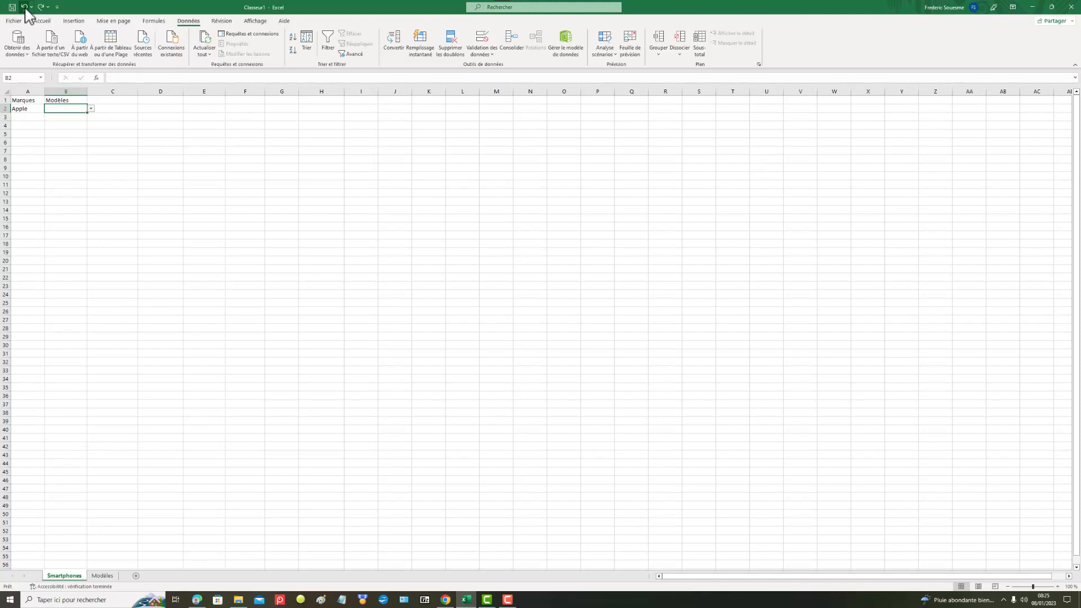
left_click(68, 162)
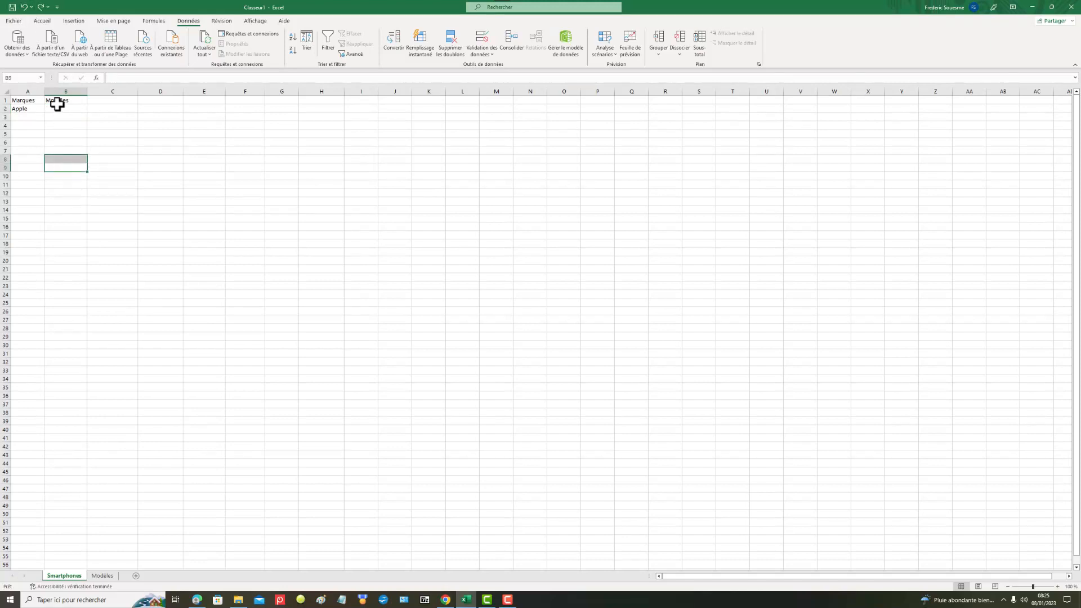
left_click(57, 107)
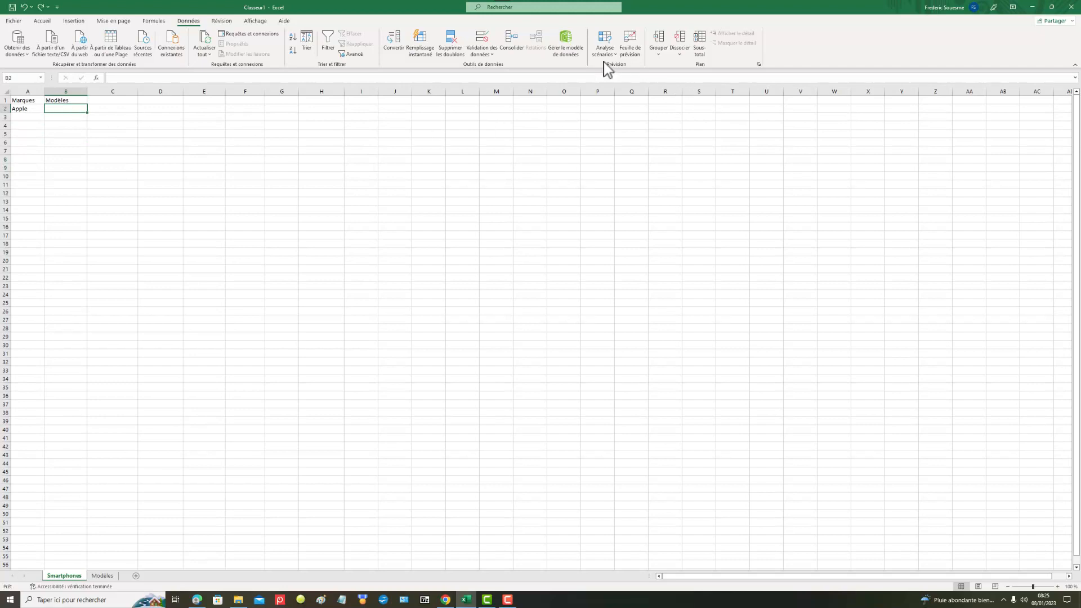
Step: Give cell B2 a list data validation (Liste) with the source =INDIRECT($A$2)
left_click(479, 48)
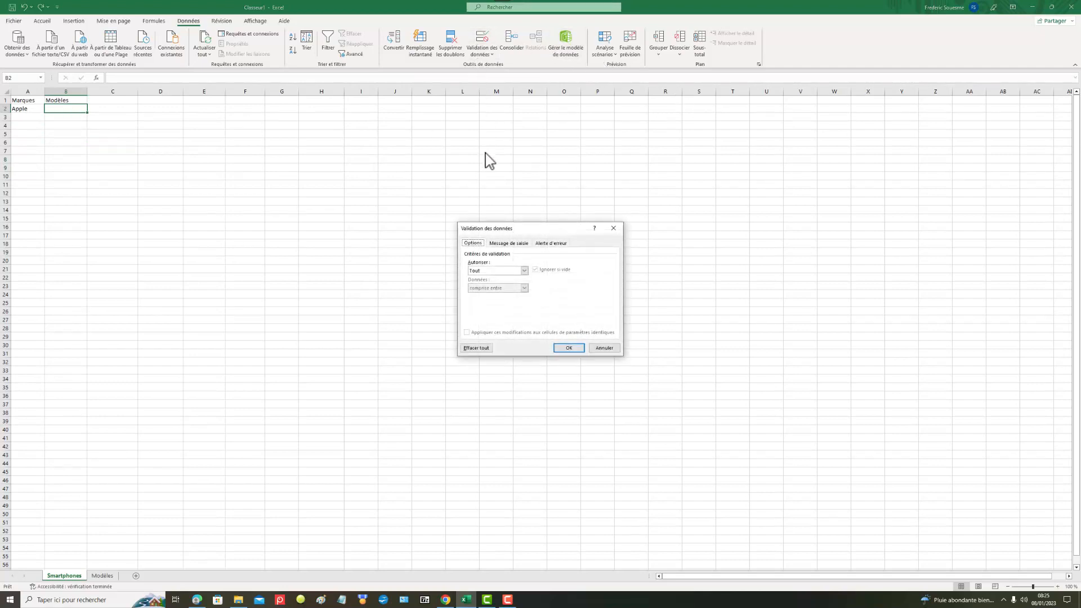
left_click(524, 271)
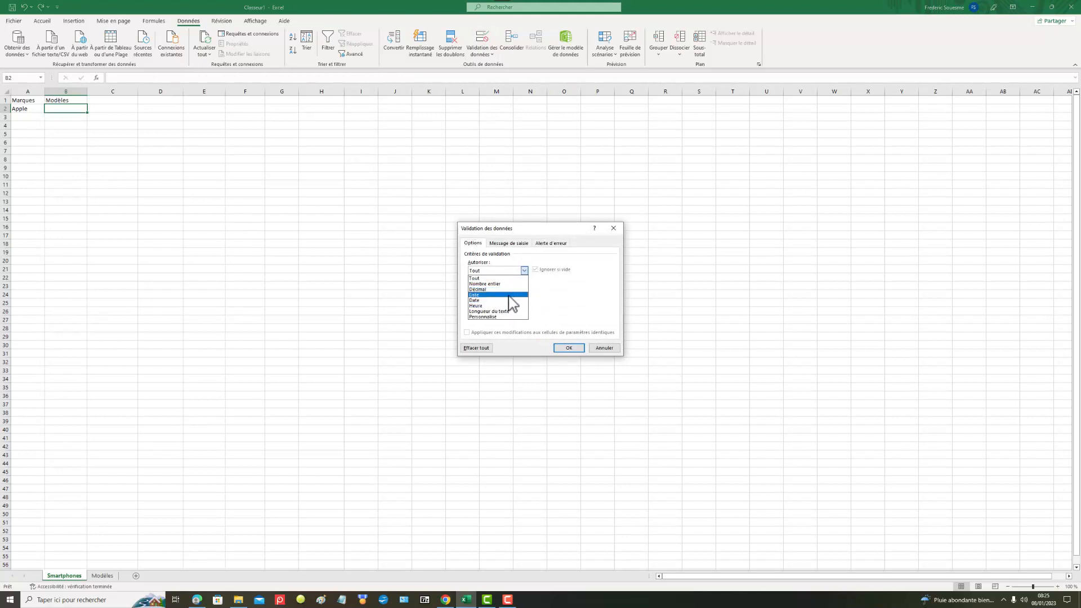
left_click(510, 295)
left_click(568, 348)
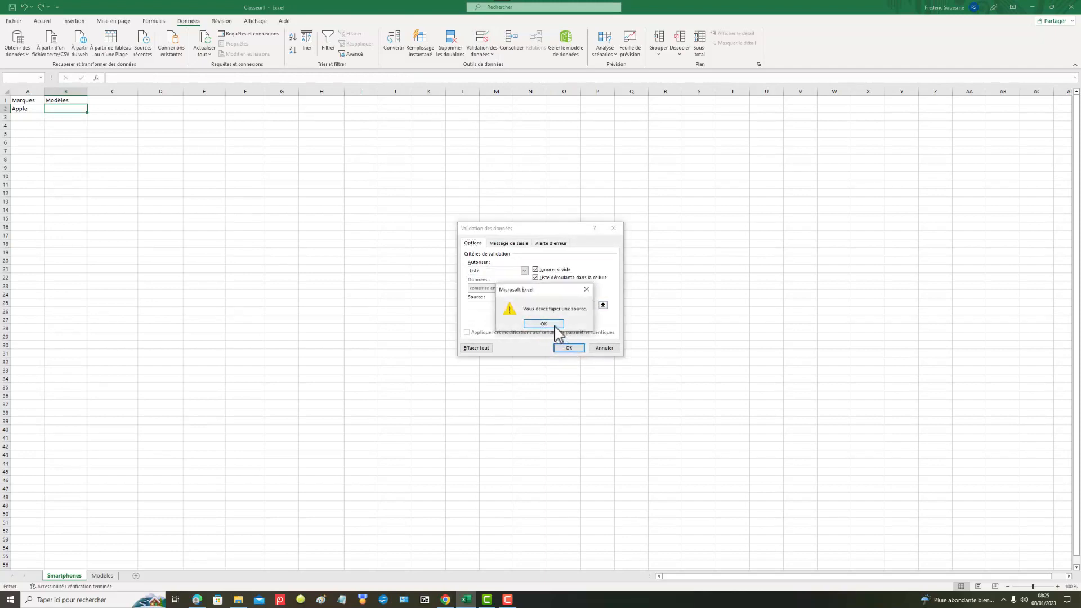
left_click(554, 327)
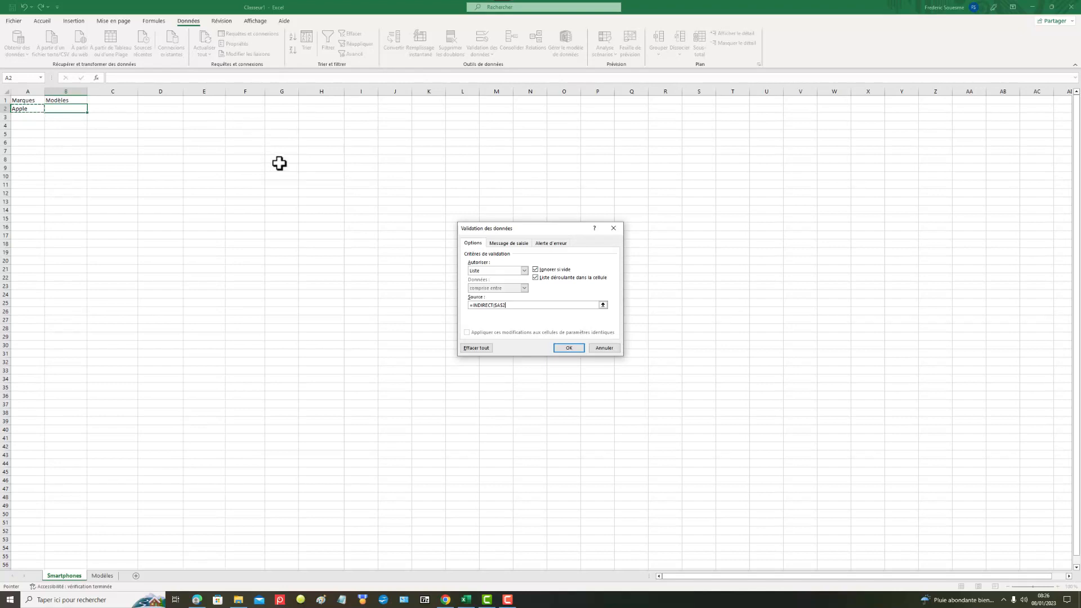
key("Return")
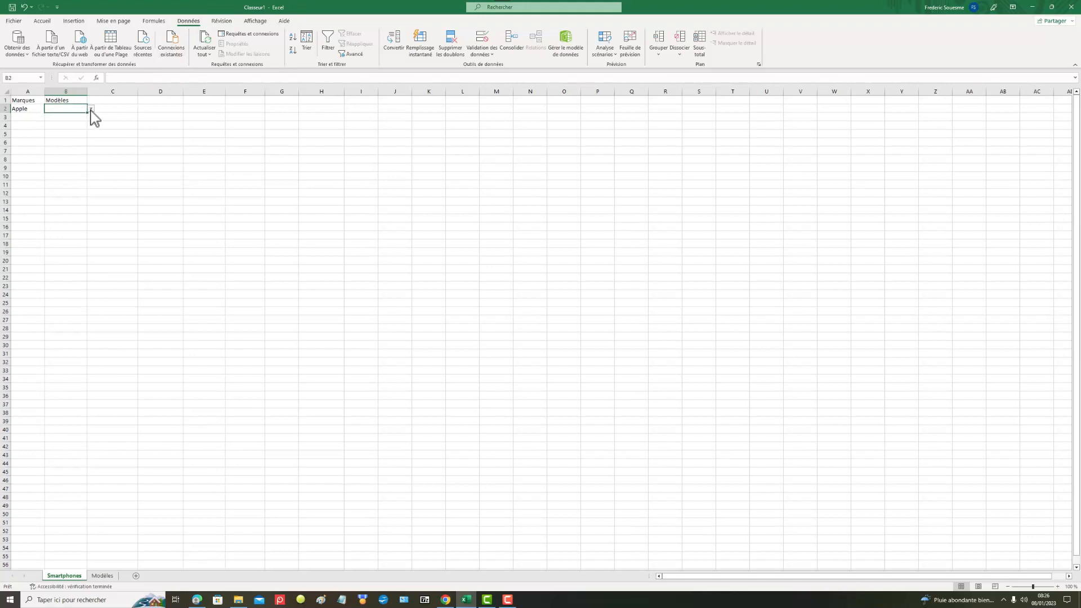
Step: Test the drop-down list in cell B2 by choosing iPhone 12 and replacing it with iPhone 13
left_click(91, 109)
left_click(76, 121)
left_click(91, 109)
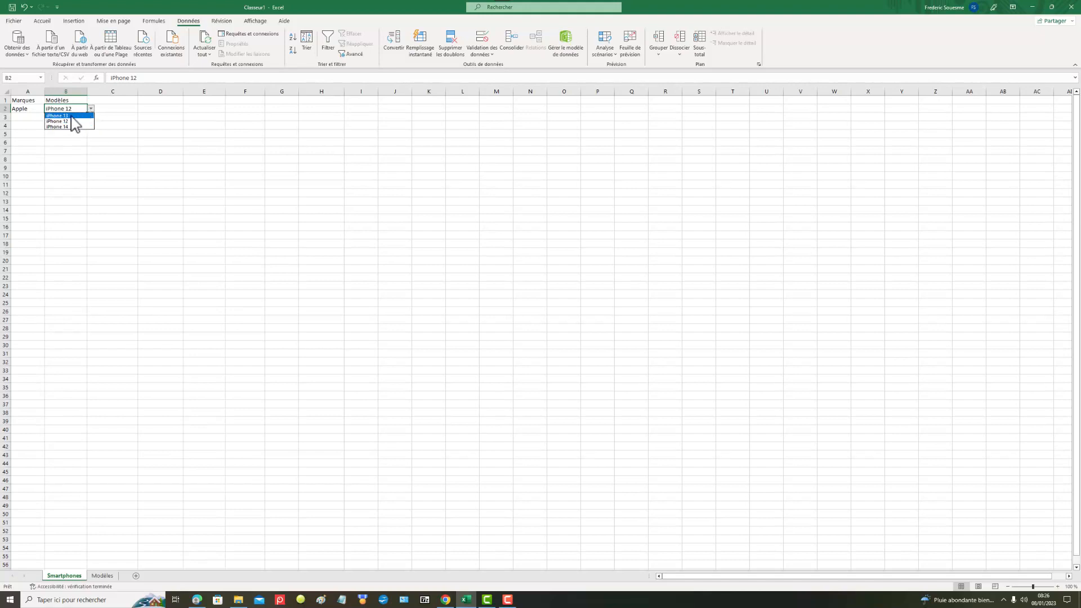
left_click(71, 117)
left_click(69, 124)
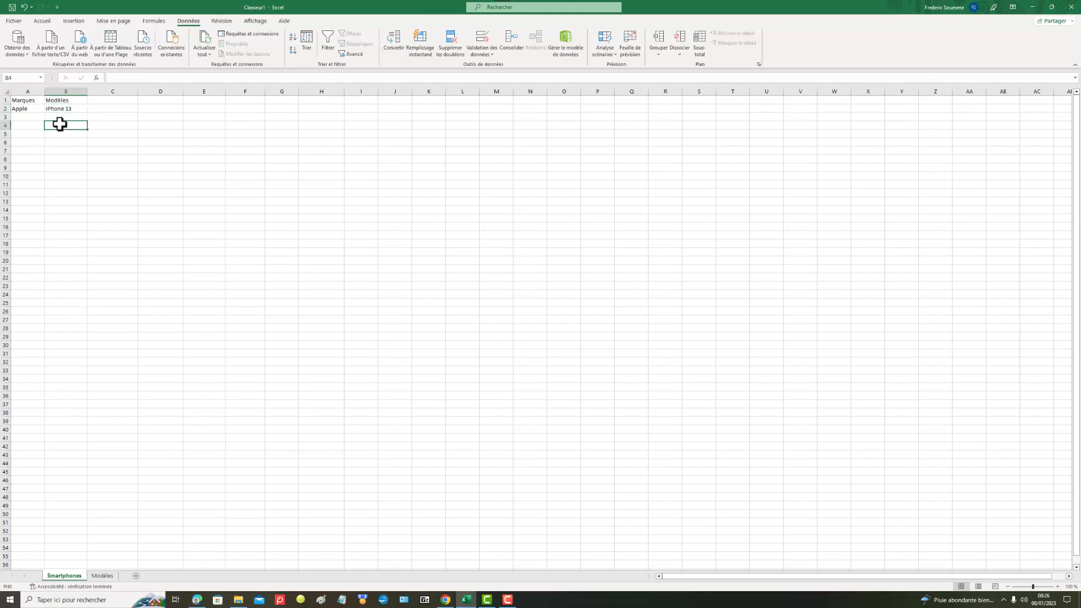
Step: Change the brand in cell A2 to Samsung and choose Galaxy A20e from the model list in B2
left_click(28, 108)
left_click(49, 109)
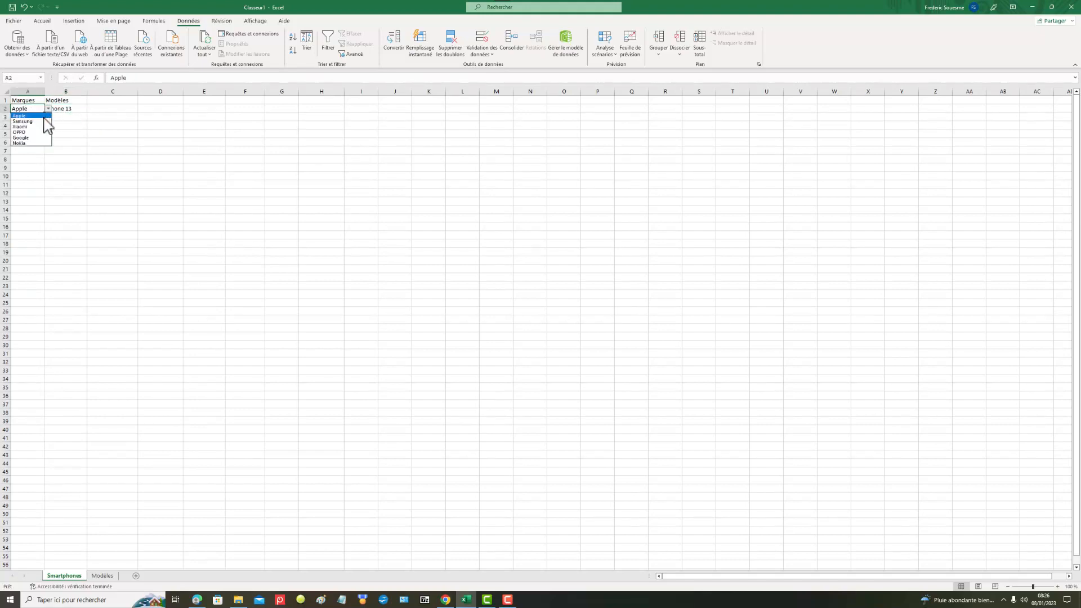
left_click(40, 121)
left_click(73, 108)
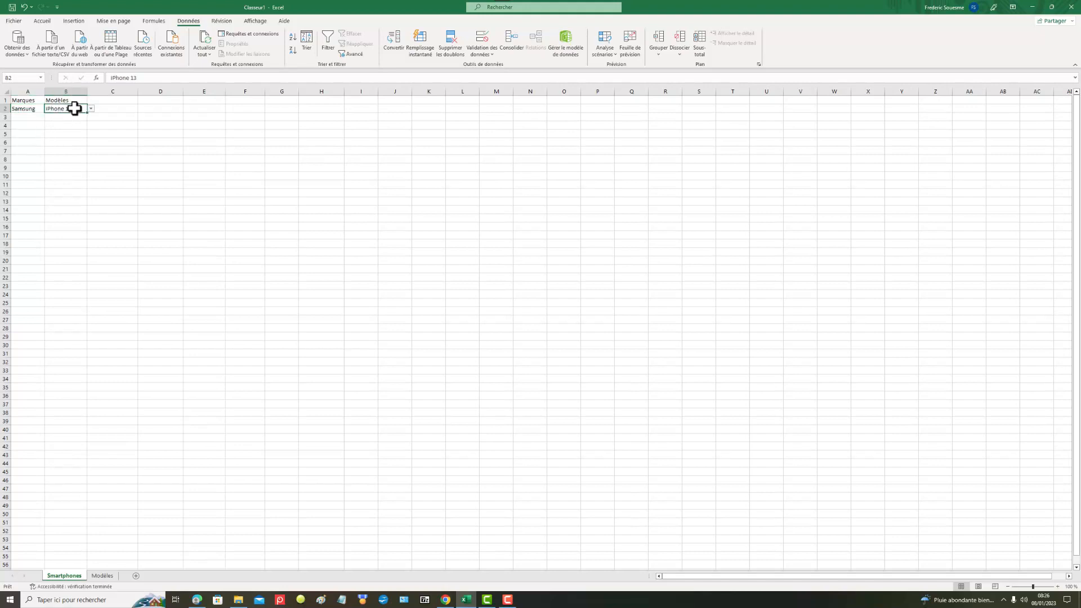
left_click(91, 109)
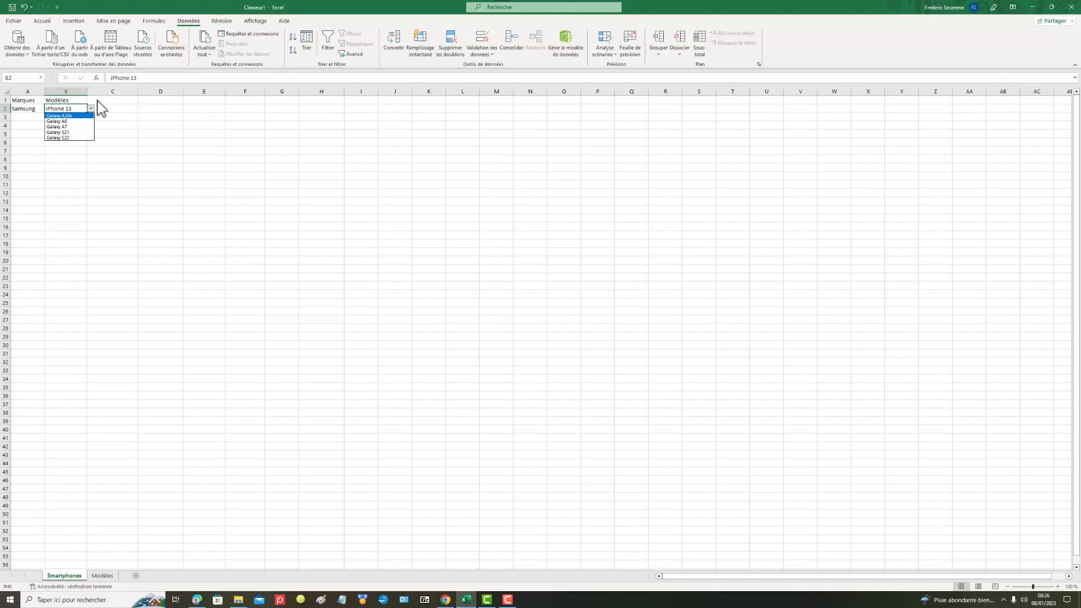
left_click(63, 116)
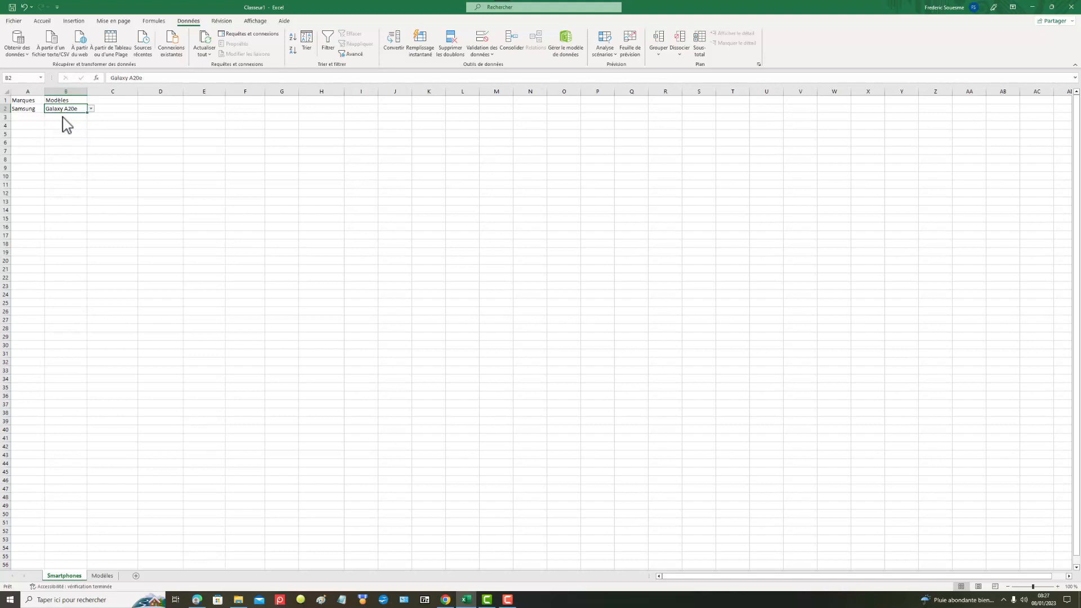
Step: Change the brand in cell A2 to Xiaomi and check which models the list in B2 offers
left_click(32, 109)
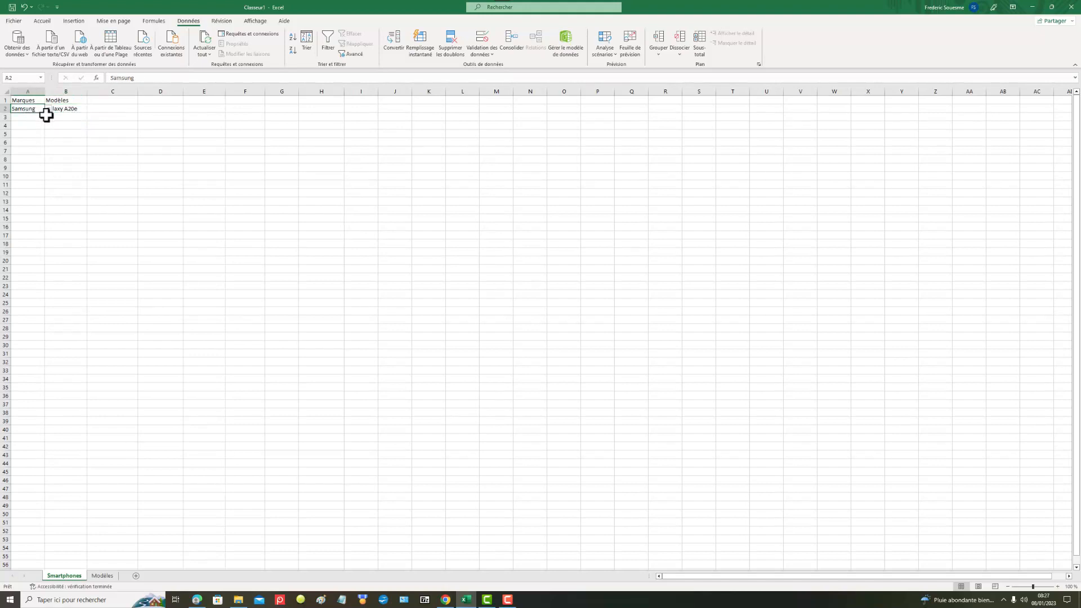
left_click(49, 109)
left_click(36, 132)
left_click(66, 109)
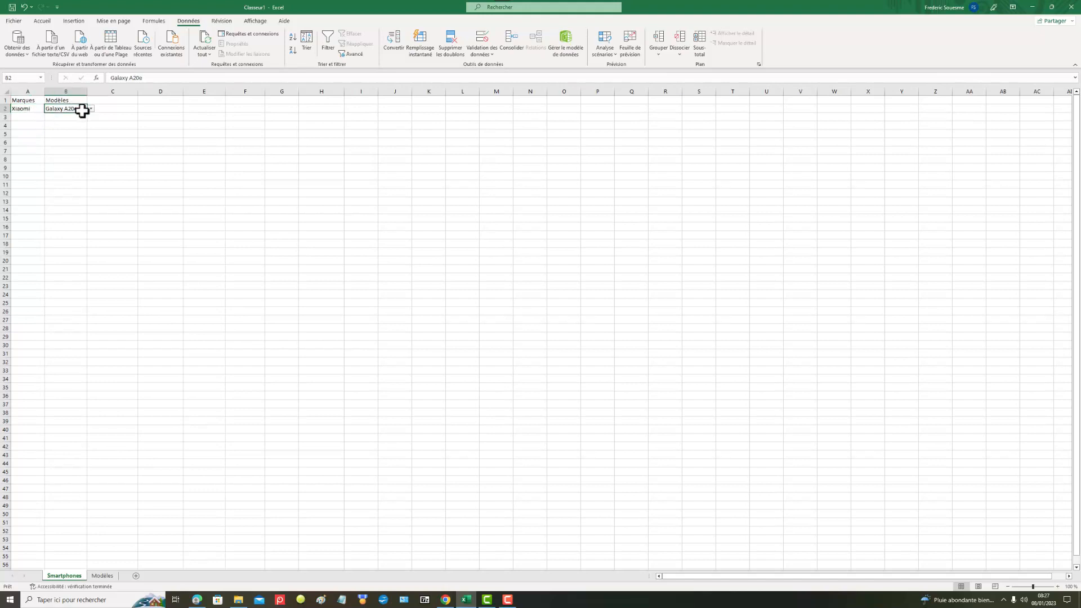
left_click(90, 108)
Step: Change the brand in cell A2 to OPPO and check which models the list in B2 offers
left_click(37, 108)
left_click(36, 109)
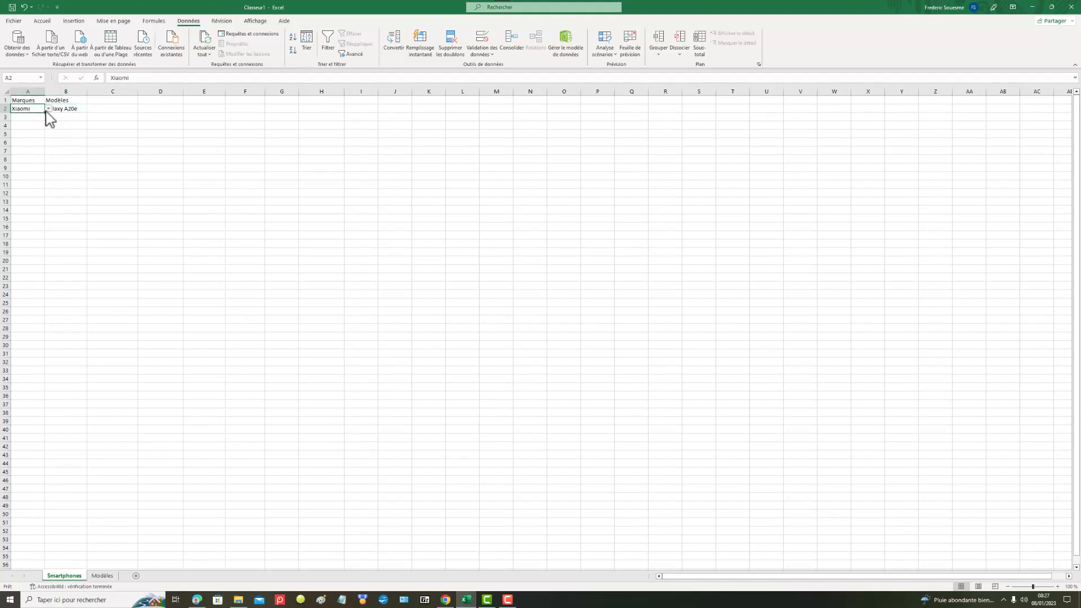
left_click(48, 109)
left_click(39, 140)
left_click(64, 111)
left_click(91, 109)
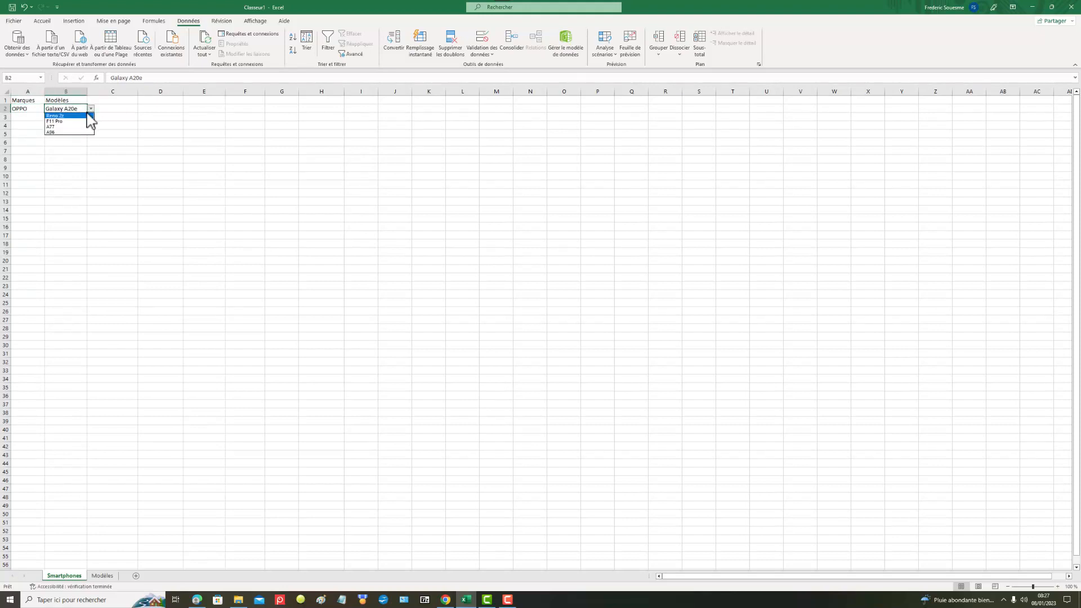
left_click(22, 111)
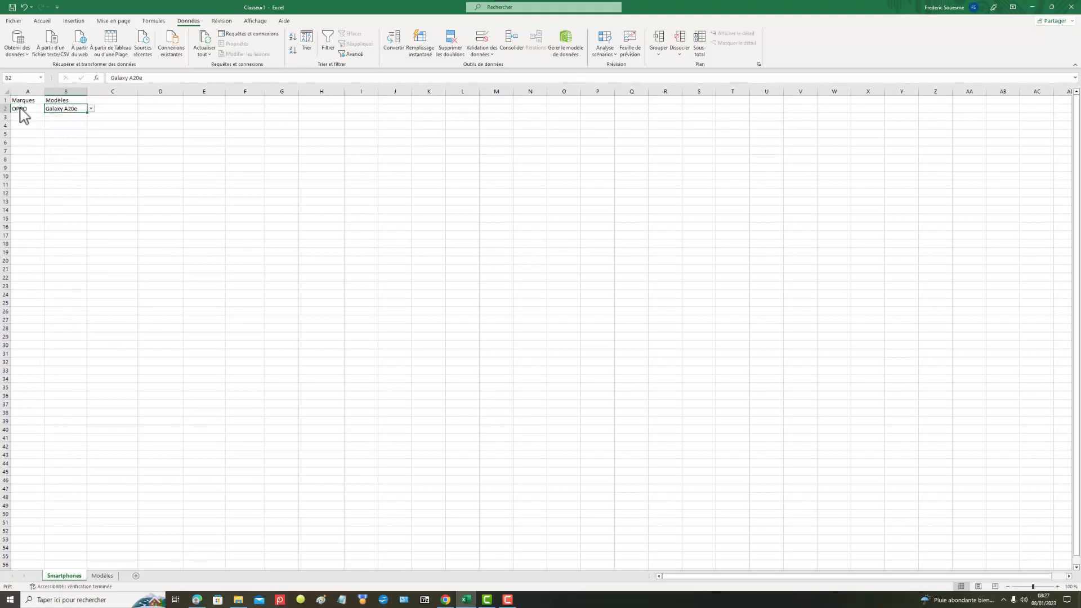
Step: Select cell C2 on the Modèles sheet, and switch to the web browser to search Google for "liste toutes les modèles xiaomi"
left_click(102, 576)
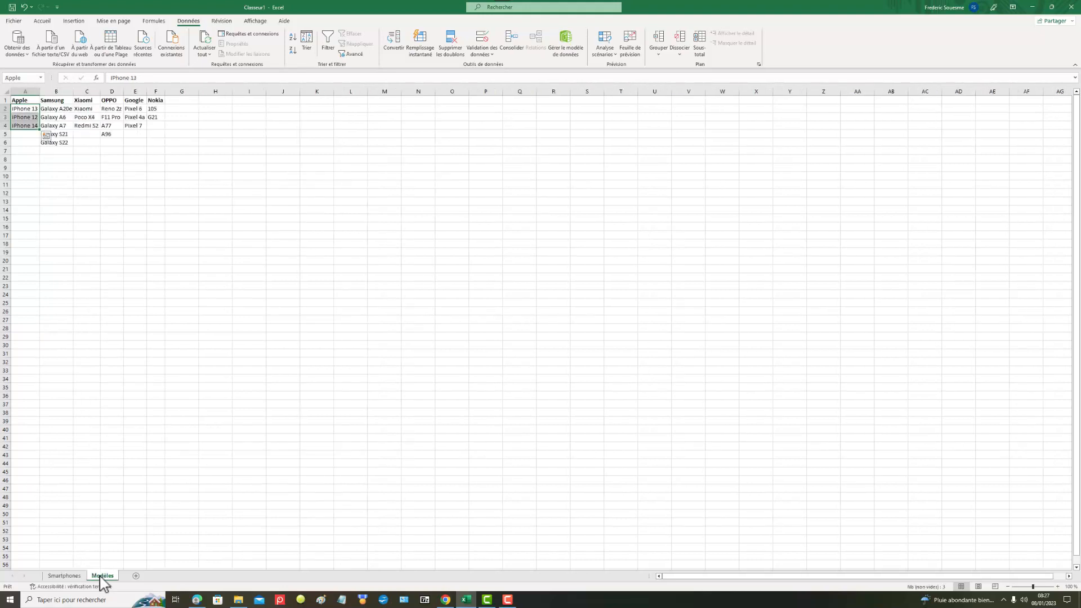
left_click(86, 109)
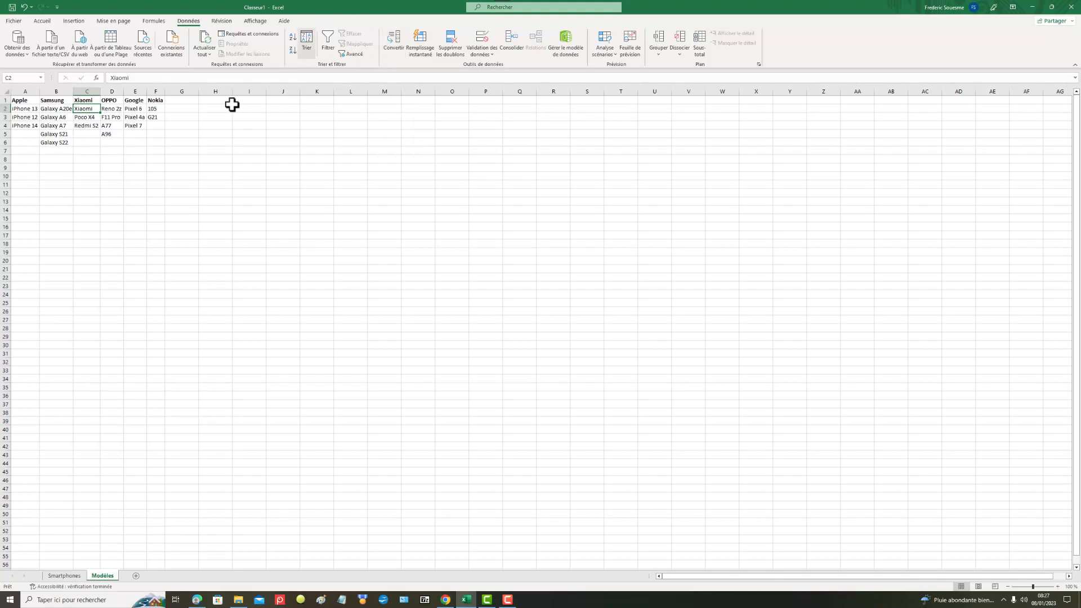
left_click(197, 601)
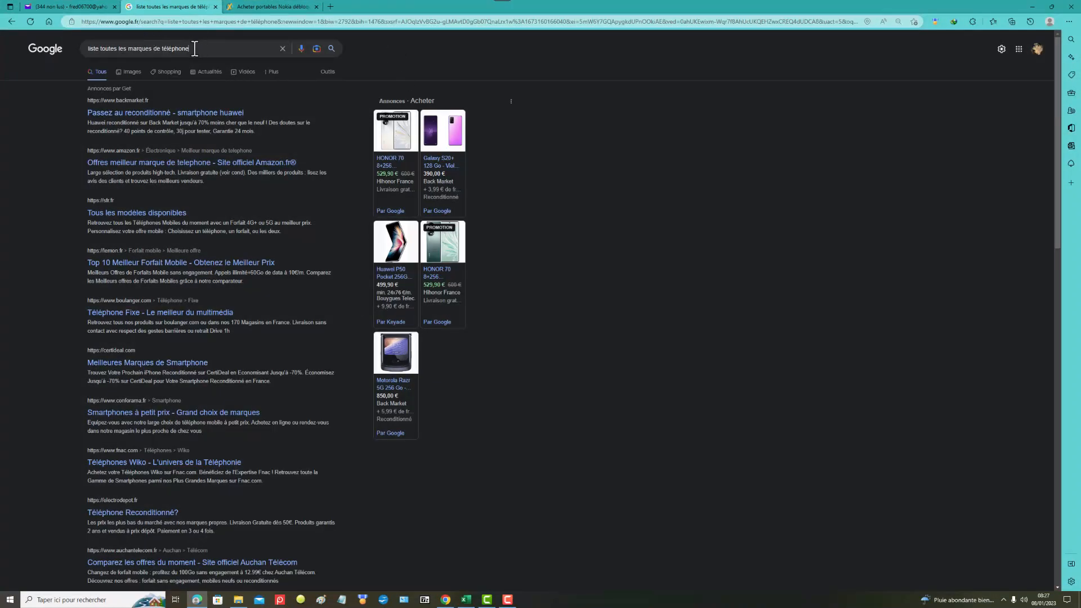
left_click_drag(194, 49, 158, 49)
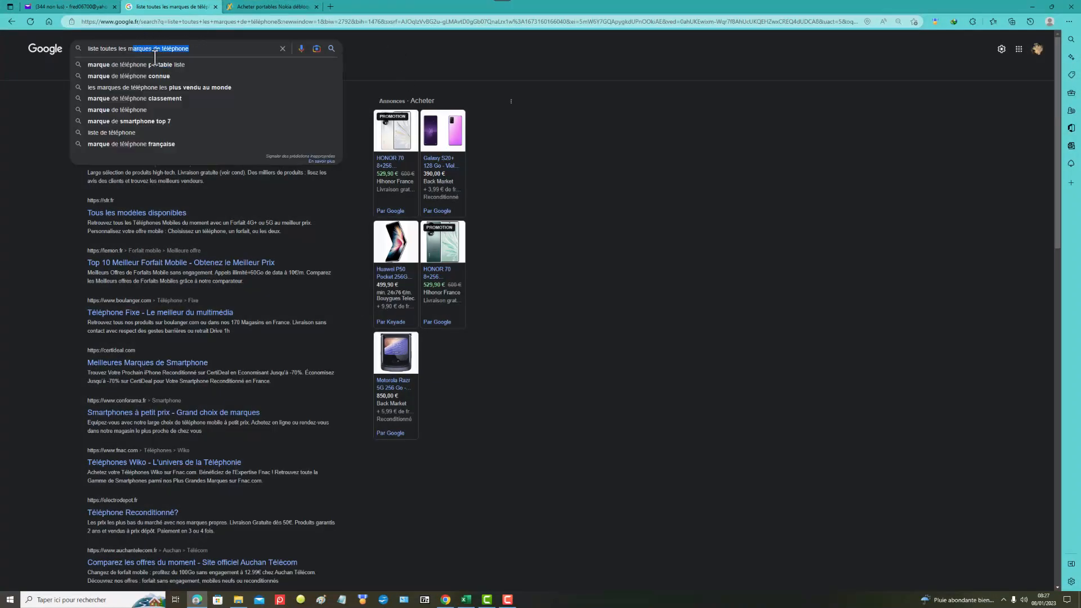
type("odèle")
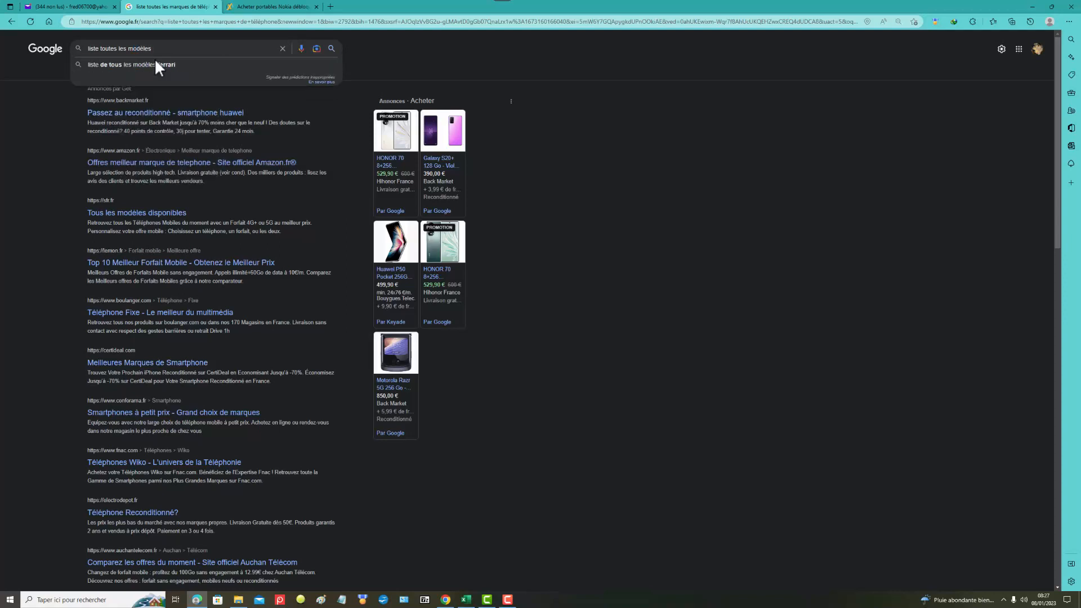
type("s xia")
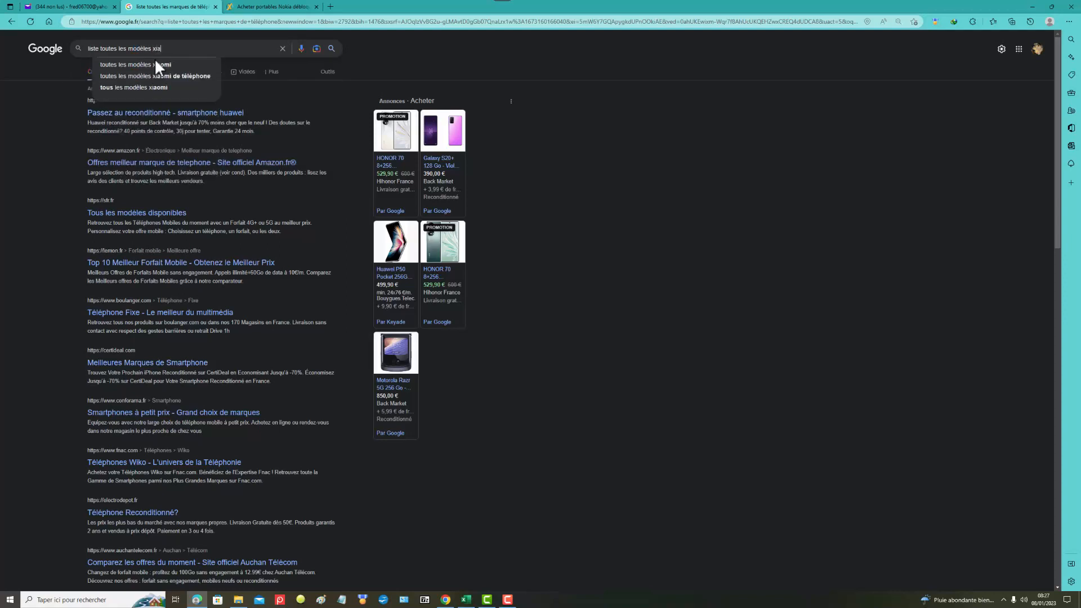
type("omi")
key("Return")
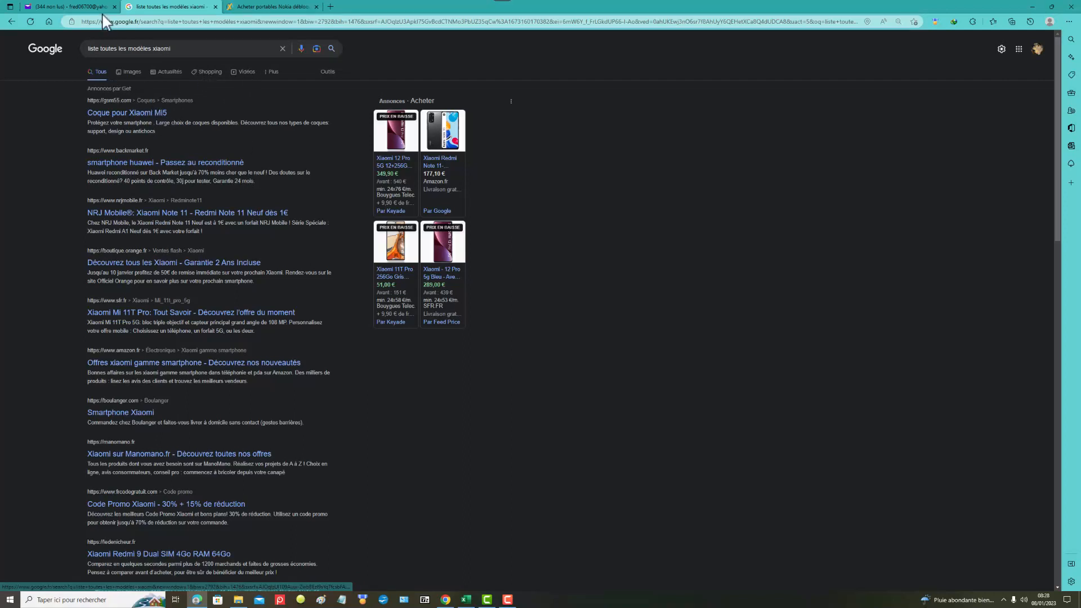
Step: Switch back to Excel and replace the first Xiaomi model, in cell C2 of the Modèles sheet, with Mi5
left_click(466, 600)
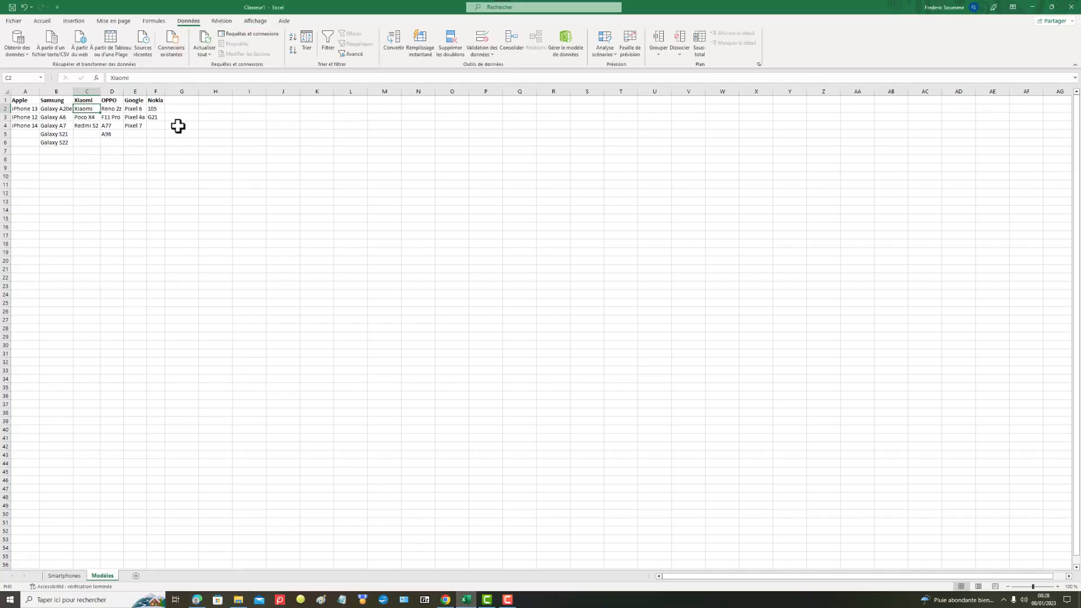
type("Mi5")
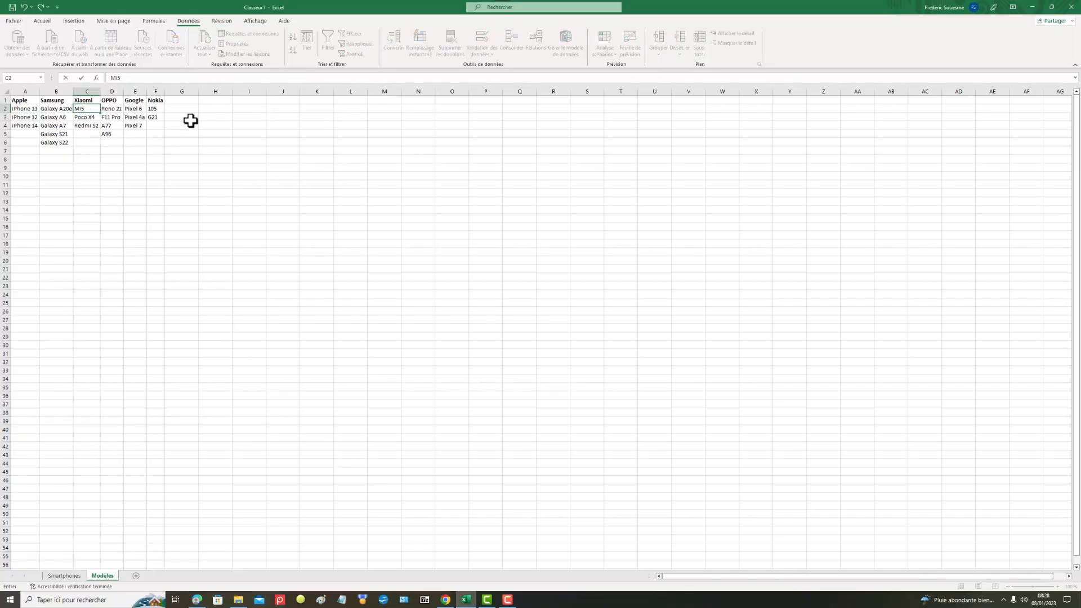
left_click(169, 250)
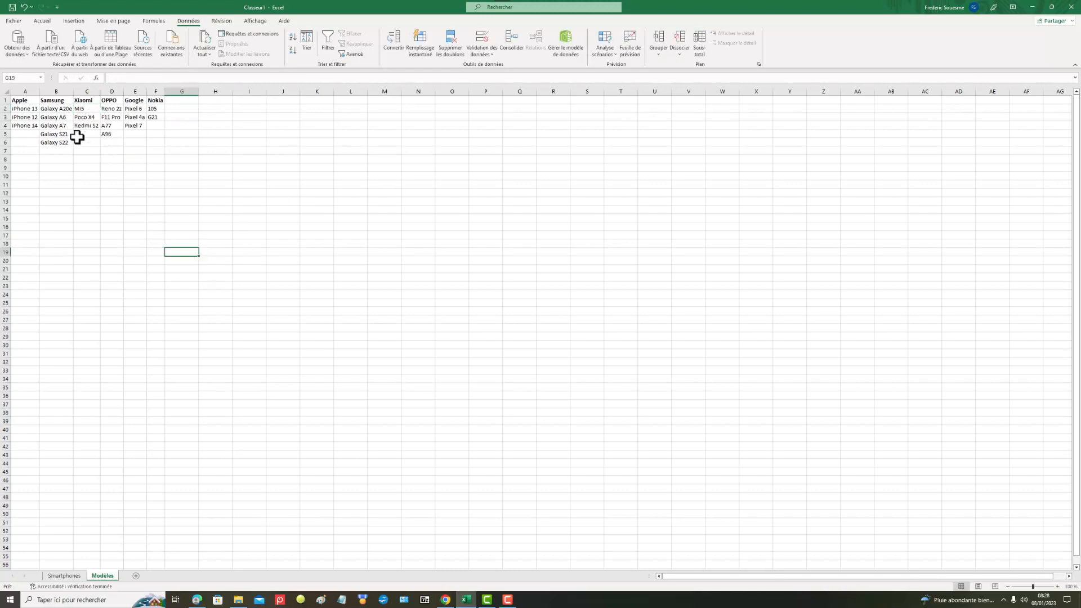
Step: Set the brand in cell A2 on Smartphones to Xiaomi and check the models offered by the list in B2
left_click(57, 576)
left_click(37, 109)
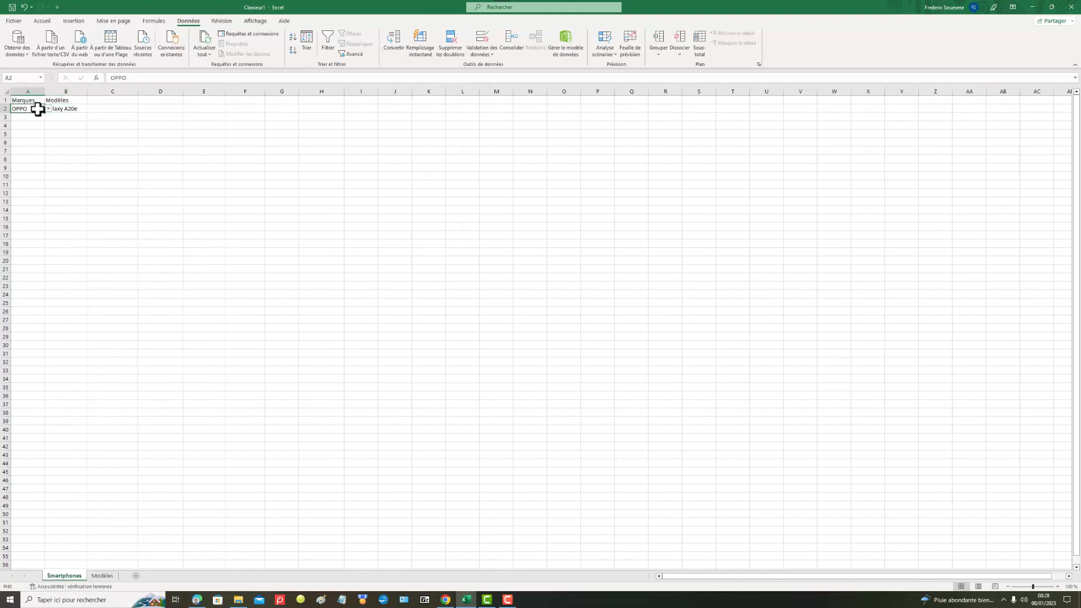
left_click(48, 109)
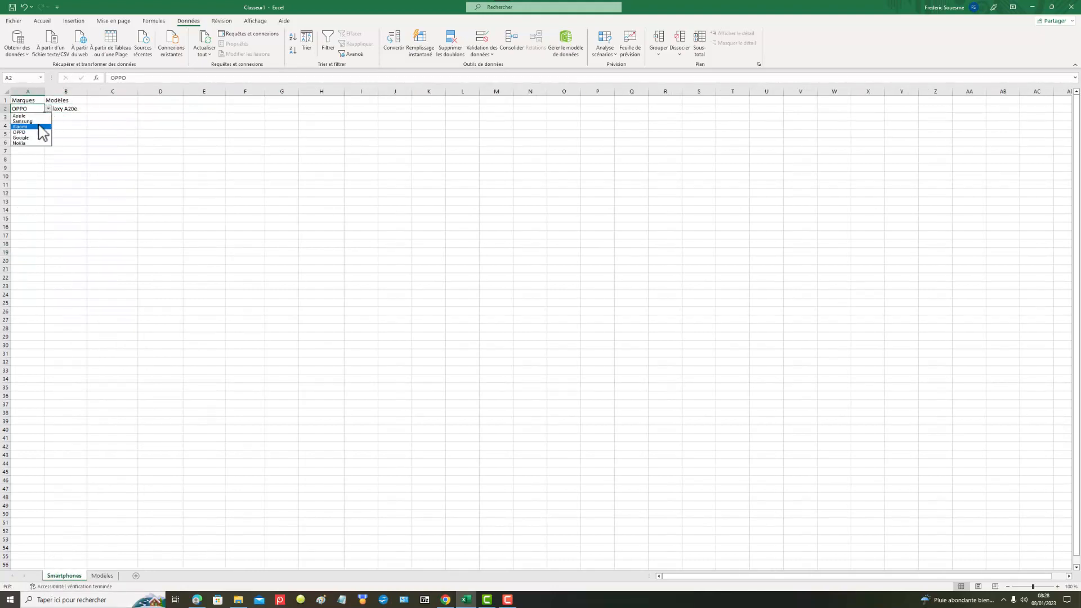
left_click(34, 135)
left_click(68, 108)
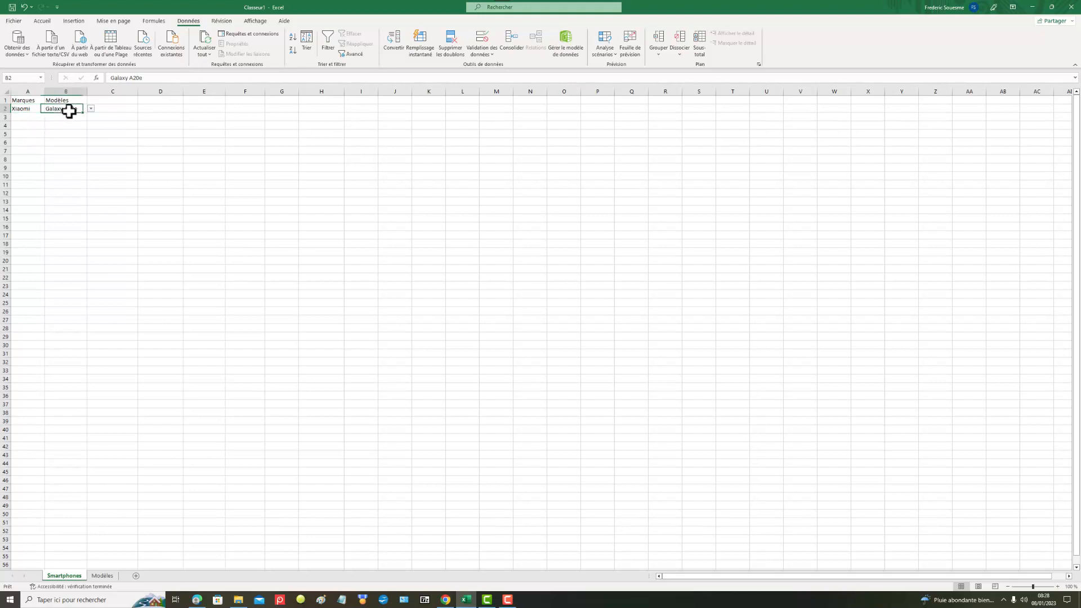
left_click(92, 109)
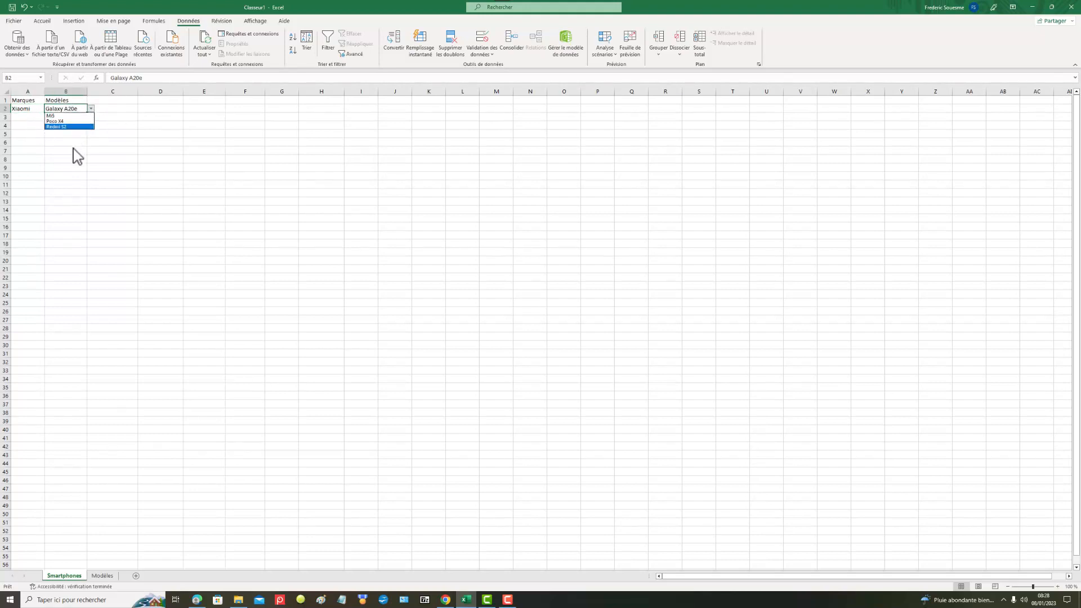
key("Escape")
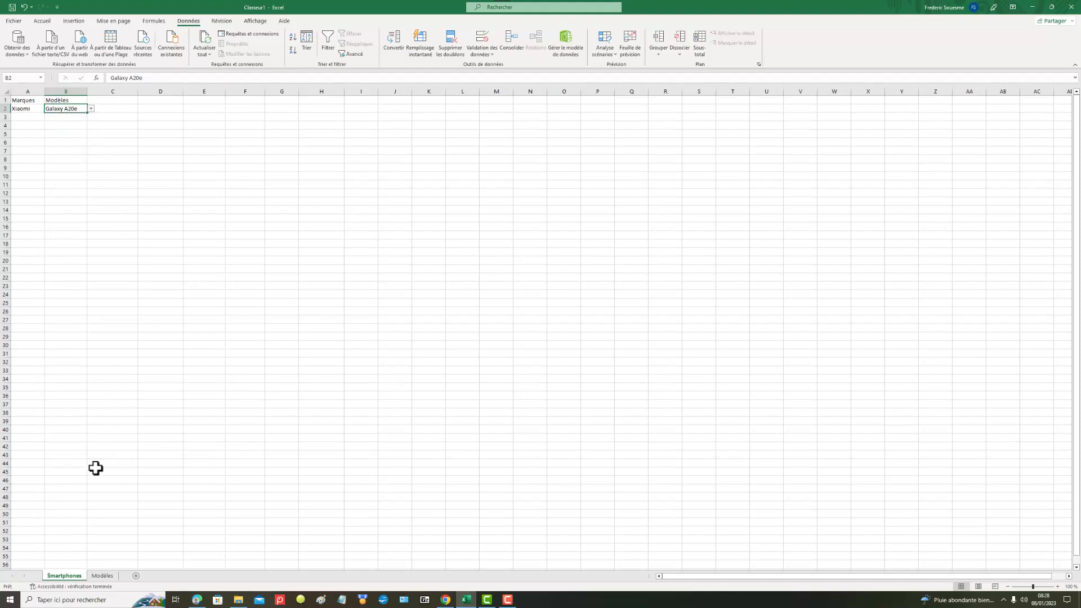
Step: Add Galaxy S23 as a further Samsung model in cell B7 of the Modèles sheet
left_click(106, 576)
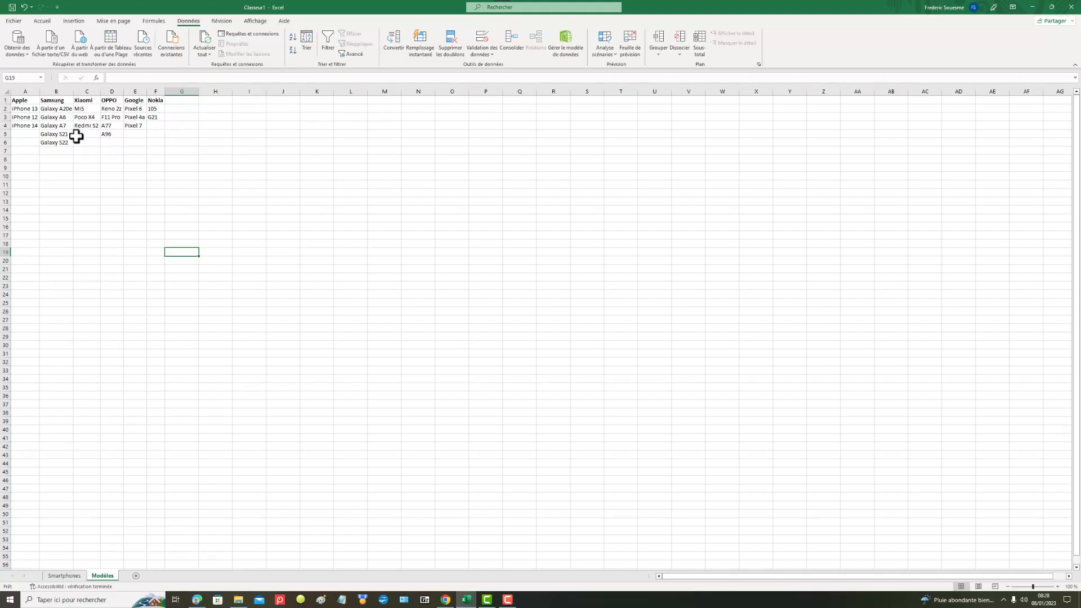
left_click(63, 150)
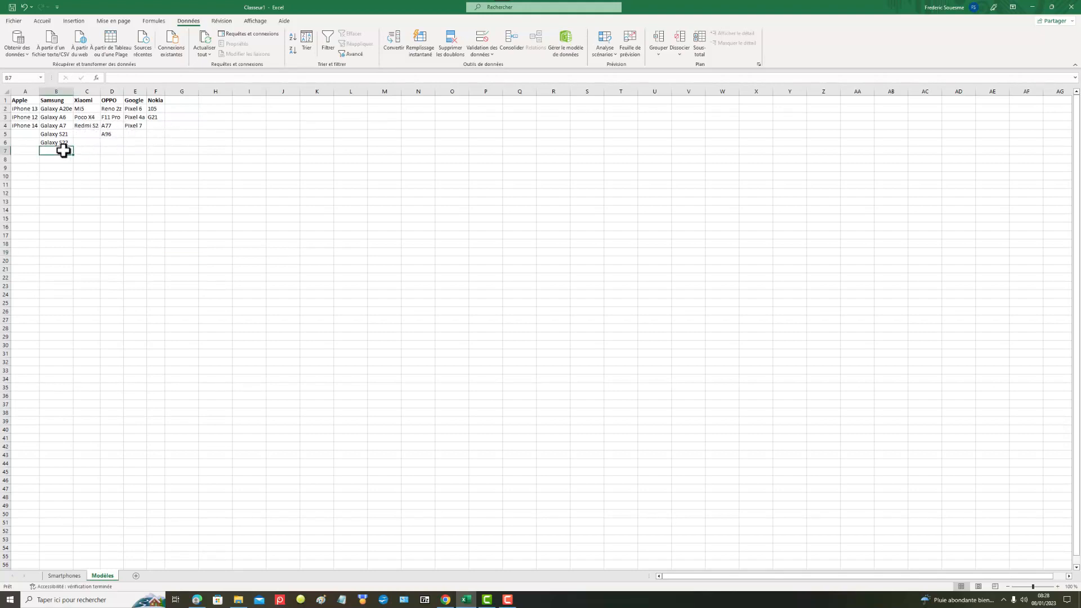
type("Galaxy S23")
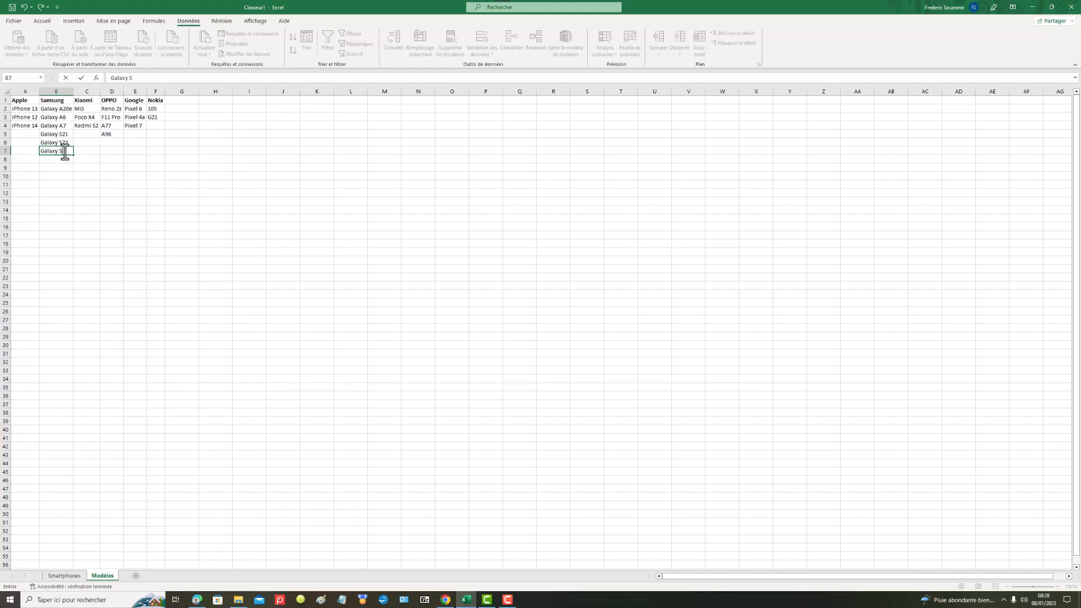
left_click(91, 192)
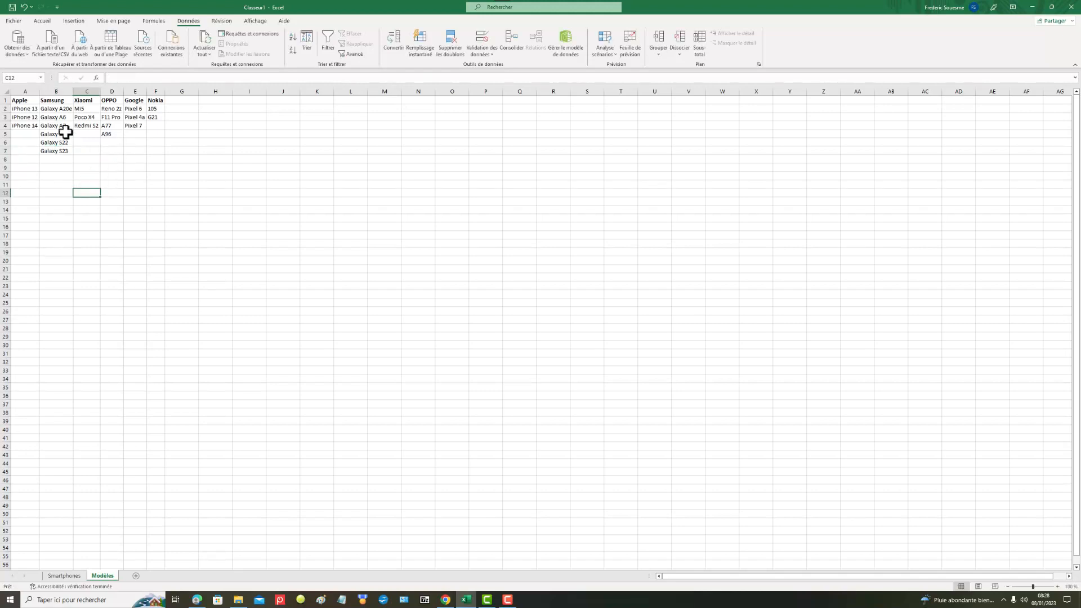
Step: Set the brand in cell A2 on Smartphones to Samsung and check which models the list in B2 offers
left_click(69, 576)
left_click(27, 108)
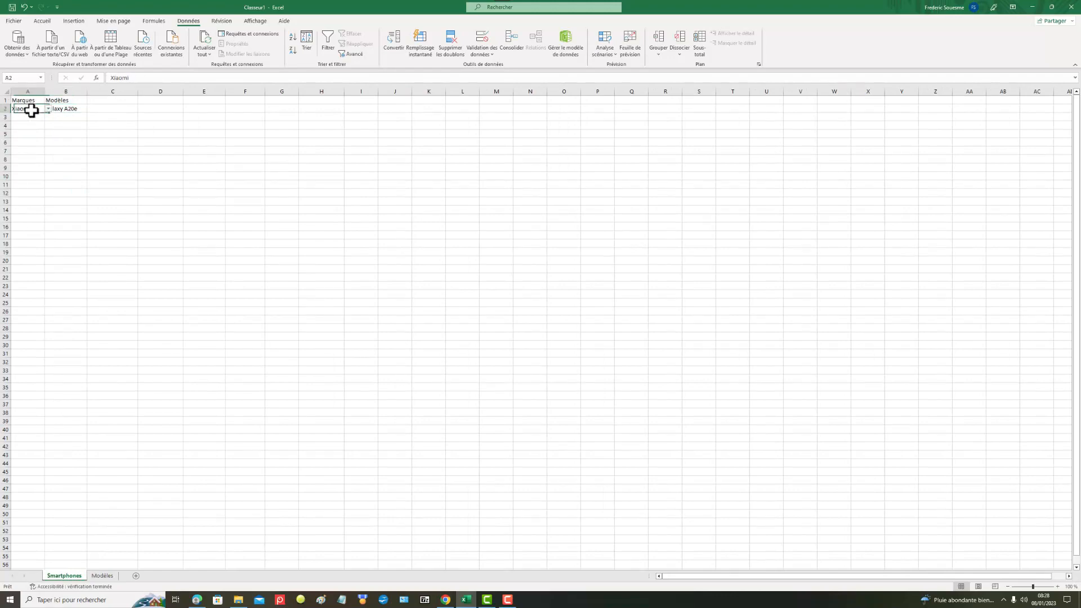
left_click(49, 109)
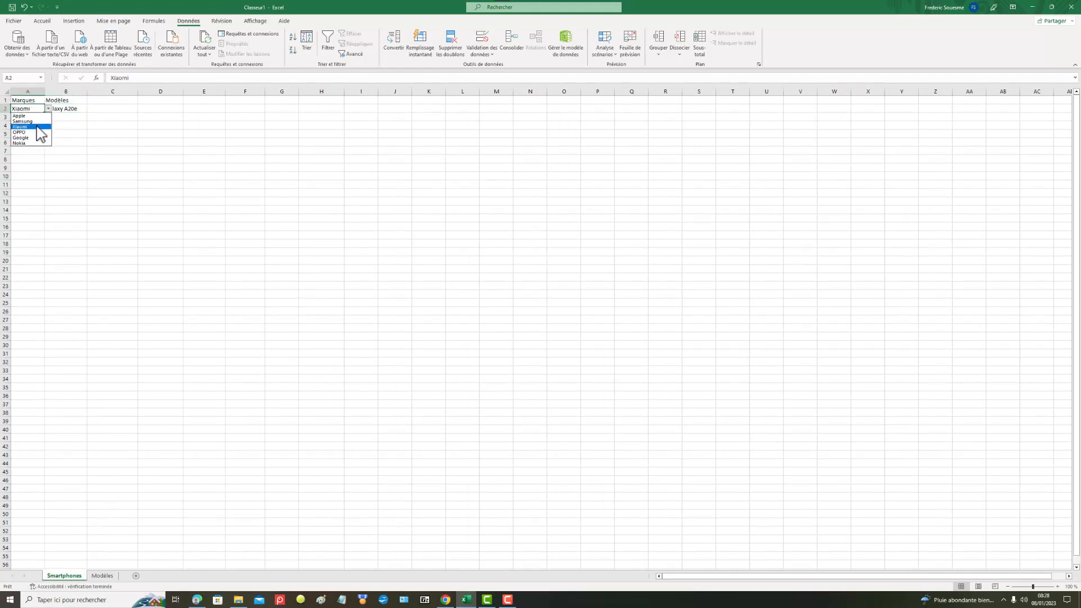
left_click(39, 125)
left_click(58, 110)
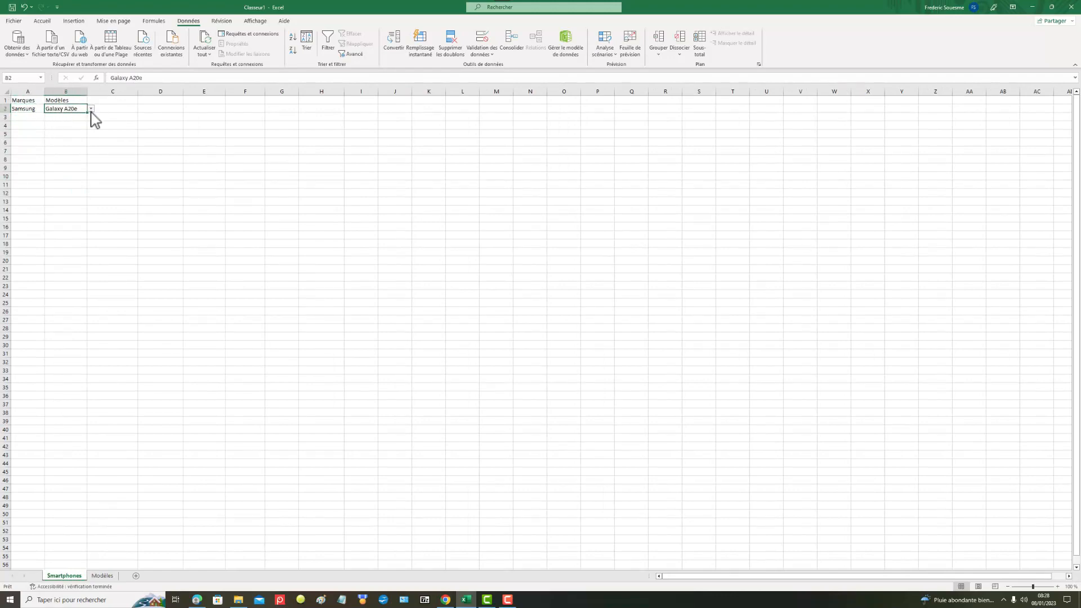
left_click(91, 110)
Step: Try to assign the name Samsung to the extended model range B2:B7 on the Modèles sheet
left_click(103, 576)
left_click(102, 576)
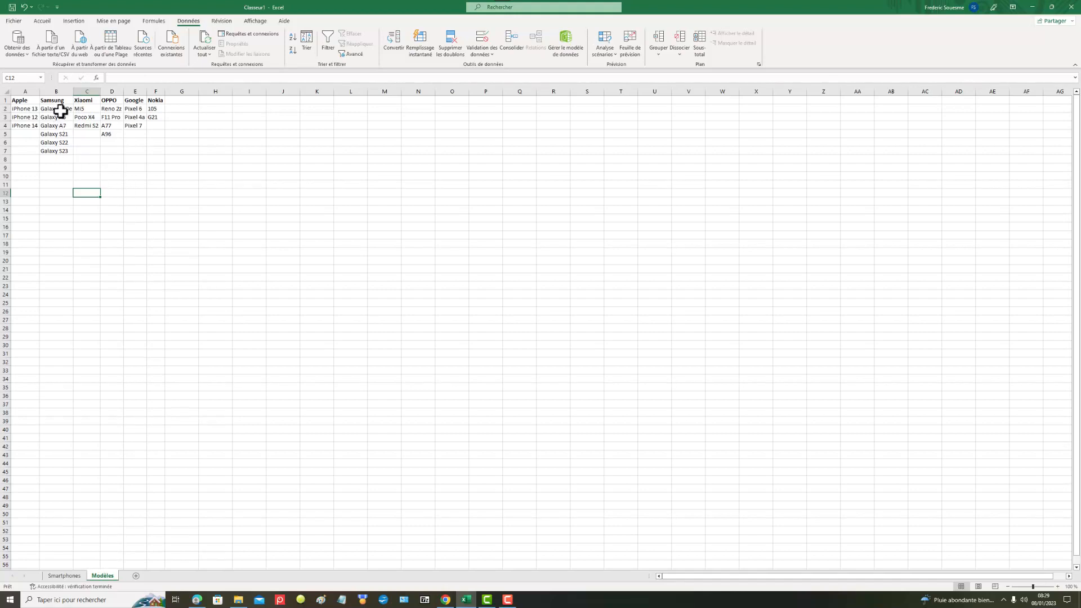
left_click_drag(61, 111, 66, 149)
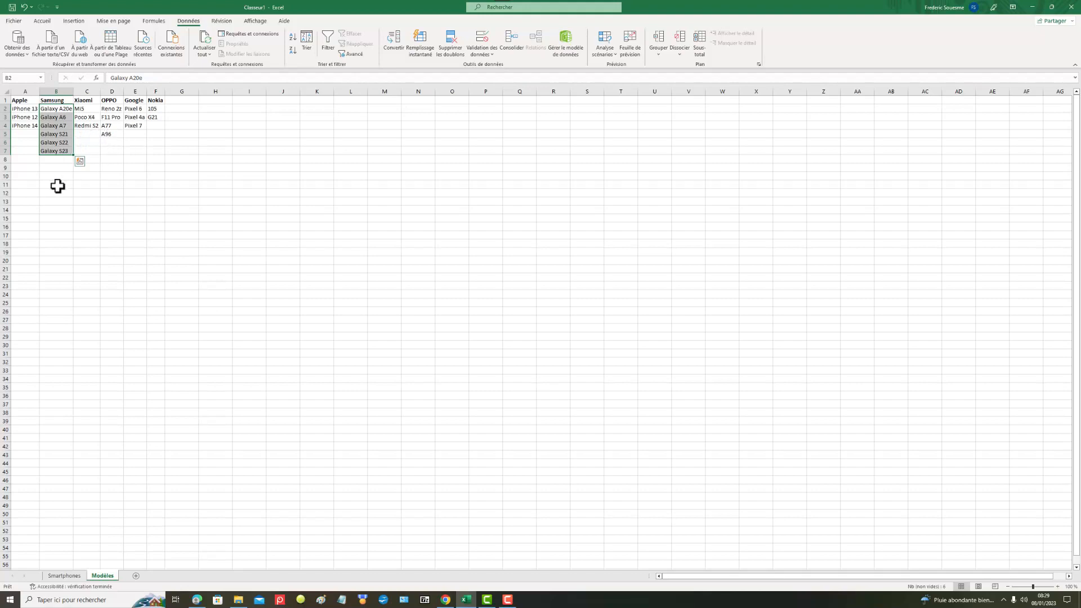
left_click(12, 77)
key("Return")
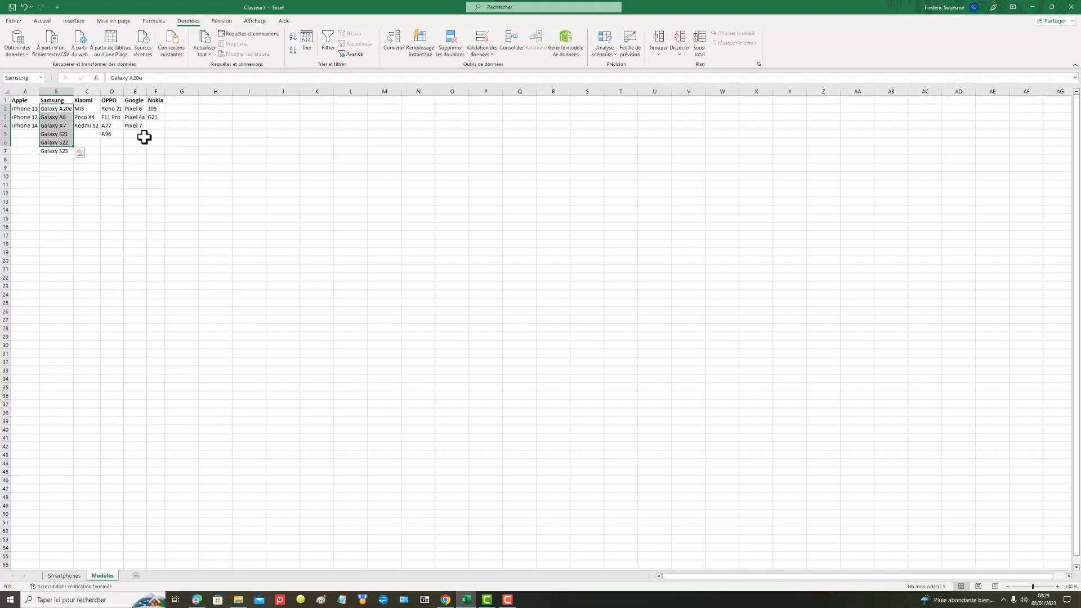
left_click(53, 210)
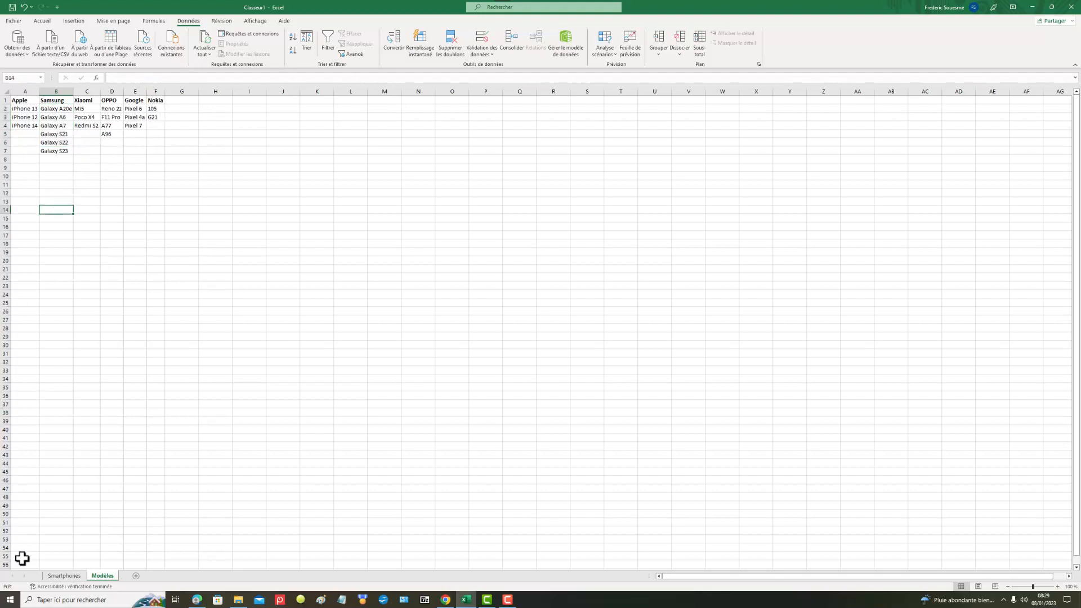
Step: Recheck the models offered for Samsung by the list in B2 on the Smartphones sheet
left_click(65, 575)
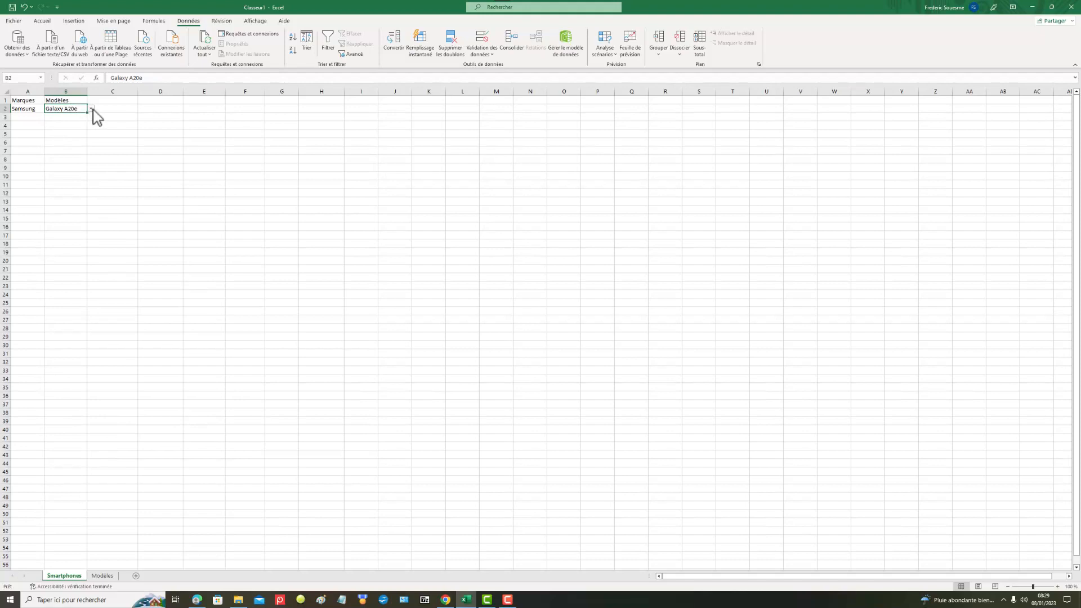
left_click(91, 109)
key("Escape")
Step: Compare ranges B2:B7 and B2:B6 on Modèles, and try to erase the name Samsung directly from B2:B6
left_click(102, 575)
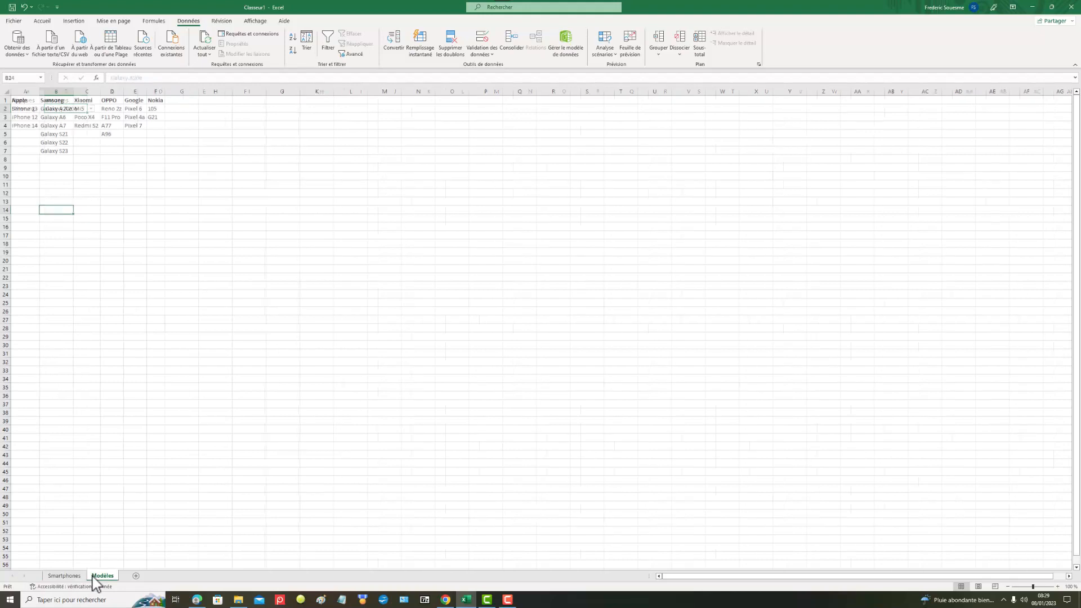
left_click_drag(53, 109, 56, 149)
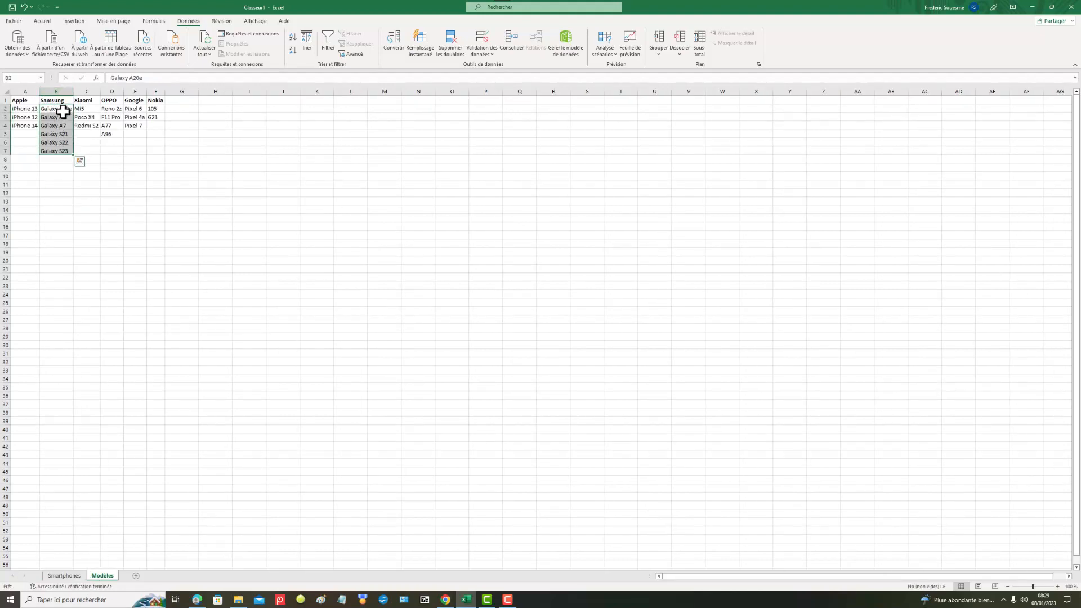
left_click_drag(63, 109, 63, 140)
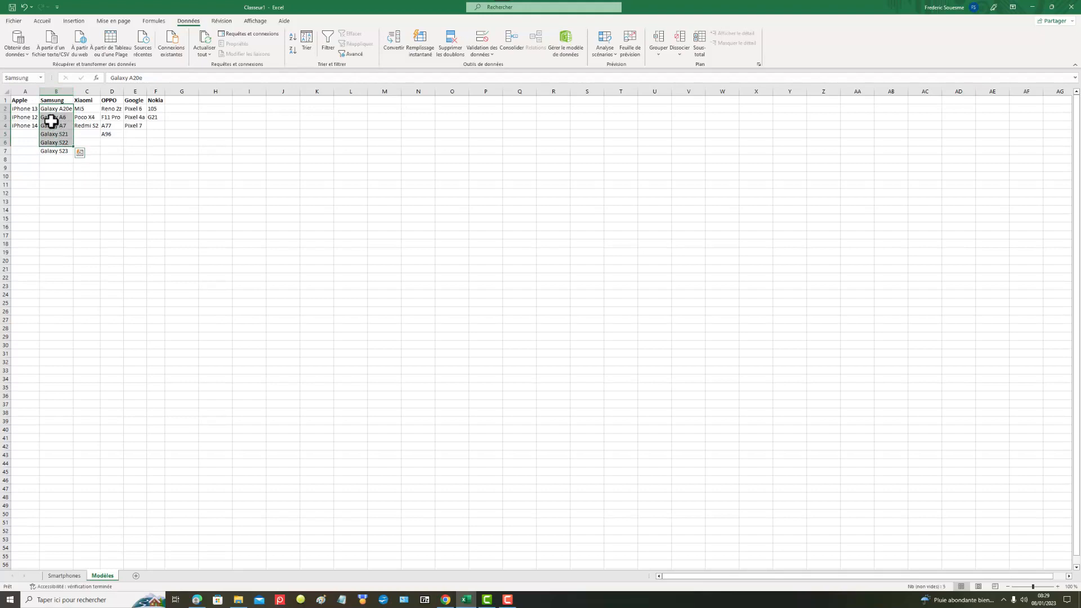
left_click(34, 79)
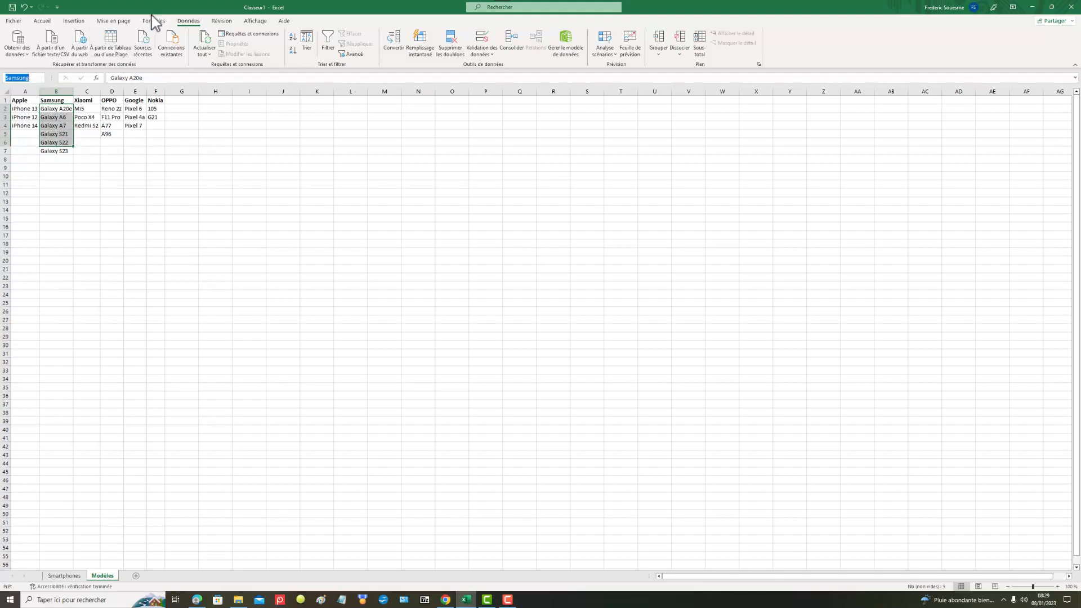
key("BackSpace")
left_click(63, 211)
Step: Try to release the Samsung name from B2:B6 by clearing the reference in a new name definition
left_click_drag(54, 108, 56, 144)
left_click(40, 78)
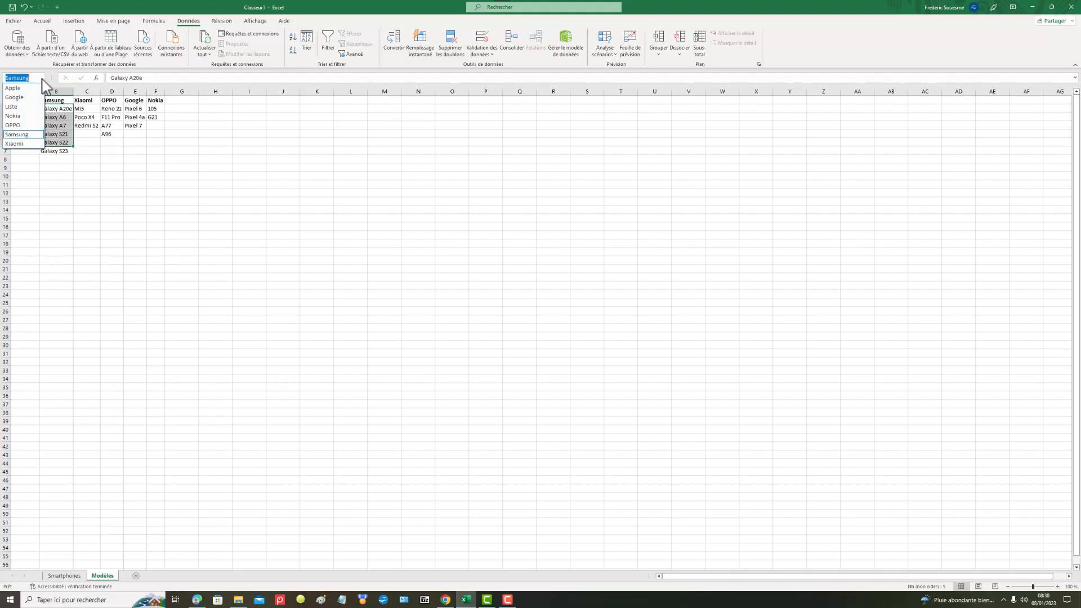
left_click(21, 135)
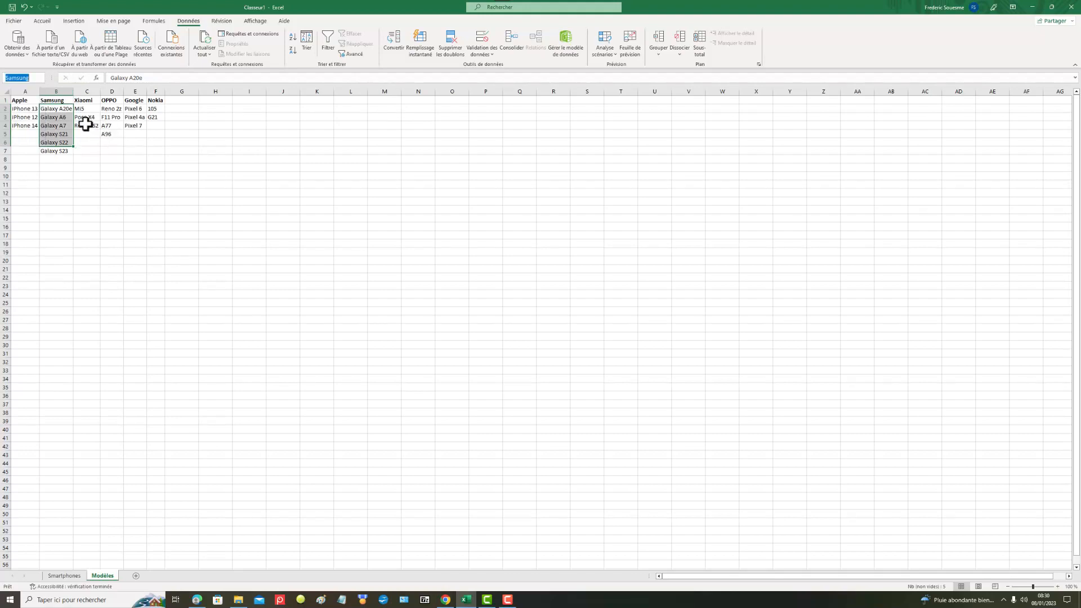
right_click(58, 109)
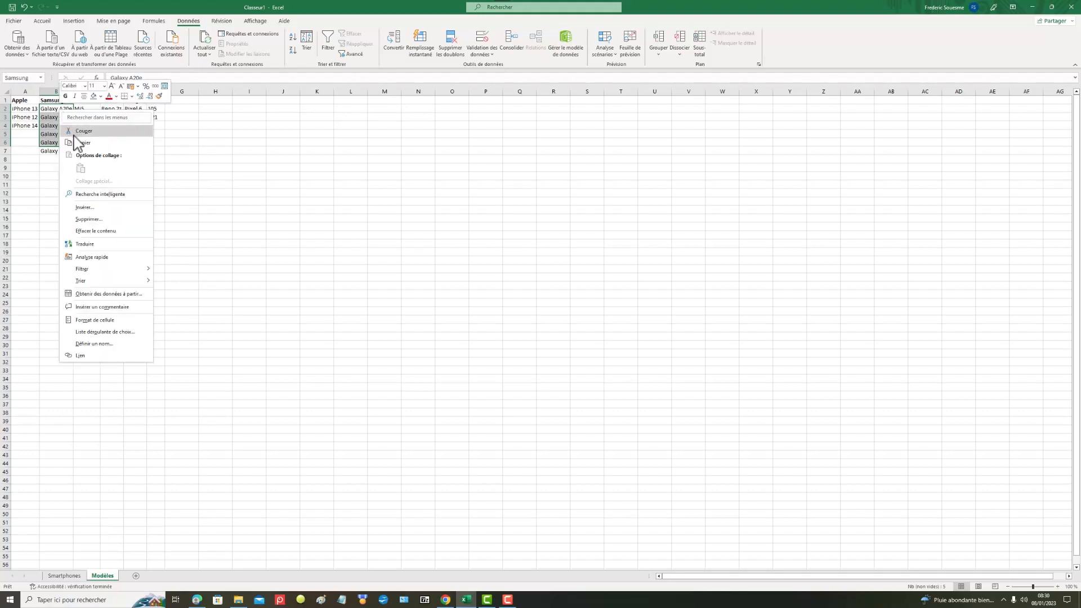
left_click(109, 344)
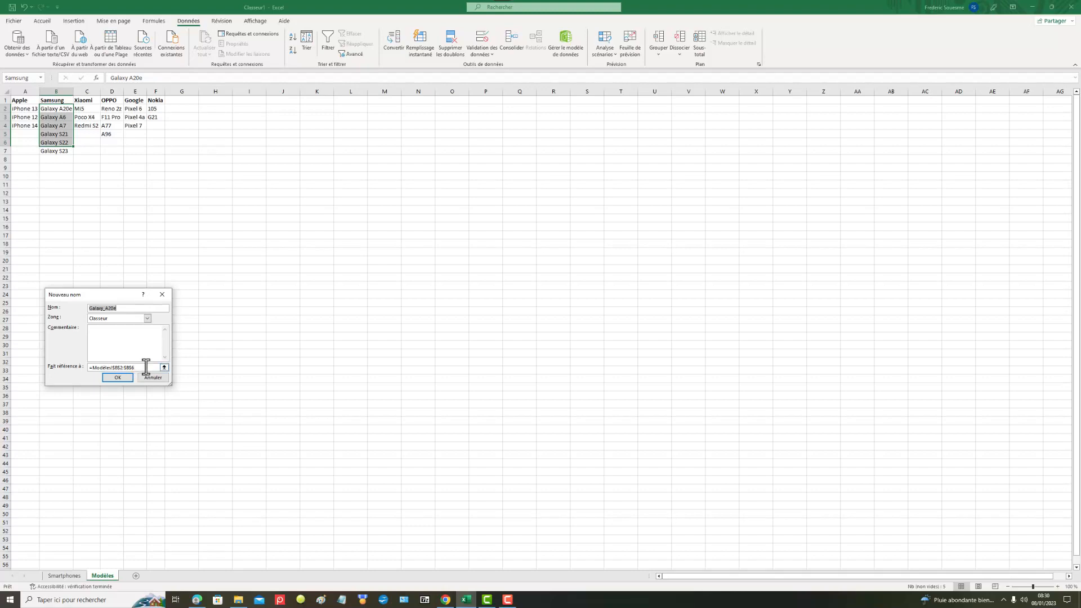
left_click_drag(147, 366, 33, 364)
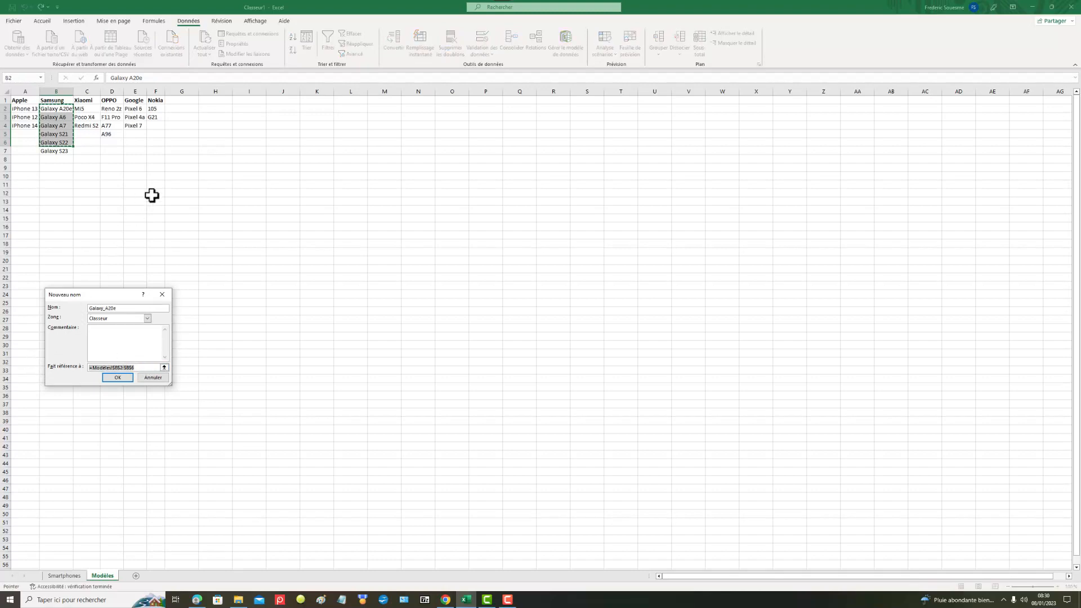
key("BackSpace")
left_click(117, 378)
left_click(46, 202)
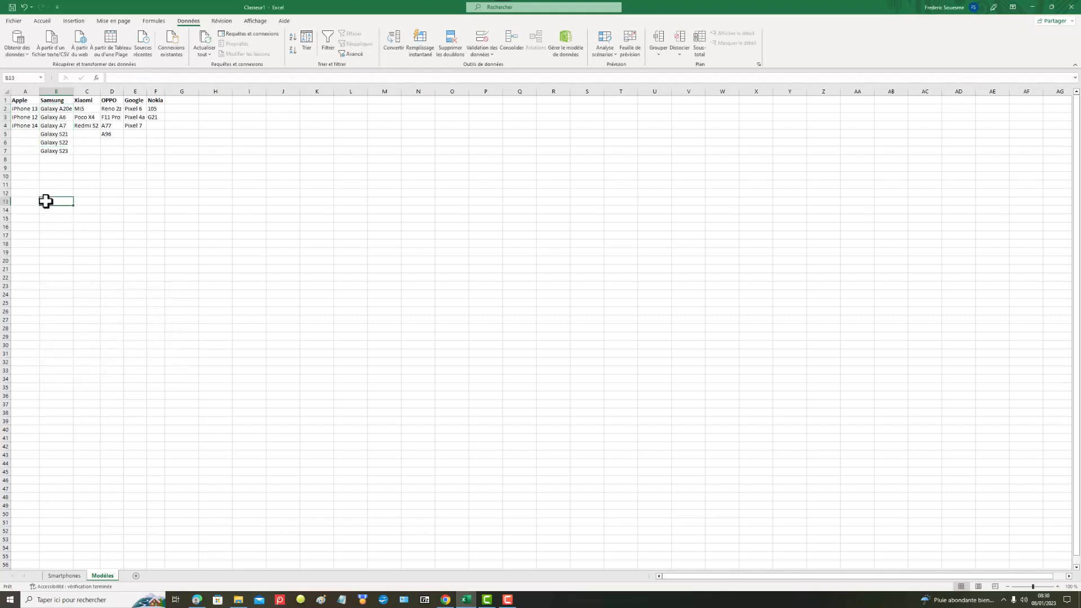
Step: Delete the defined name Samsung in the Name Manager and close it
left_click_drag(54, 109, 52, 140)
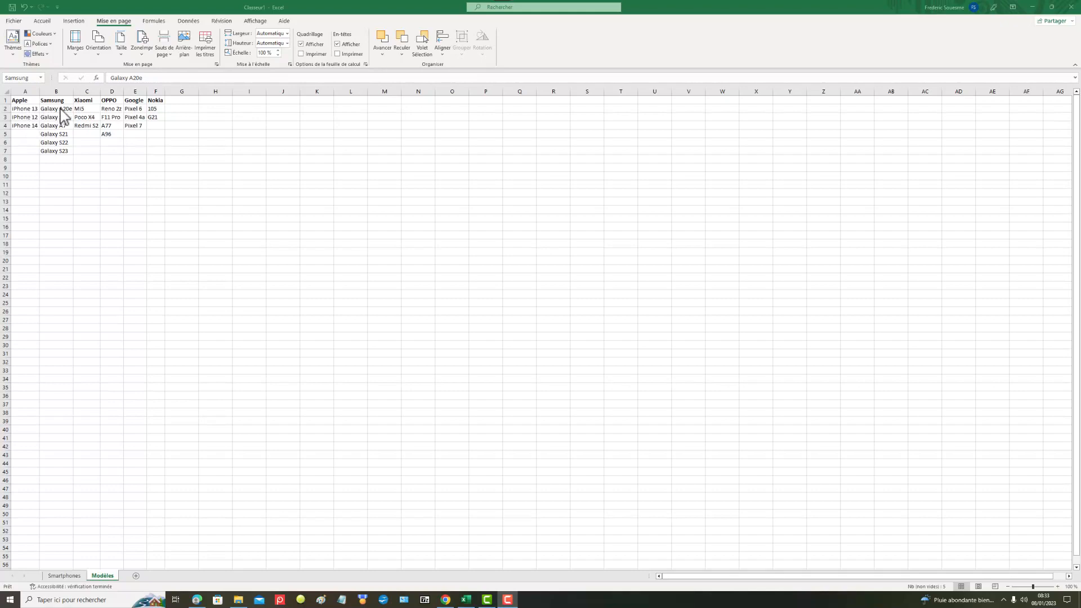
left_click(154, 20)
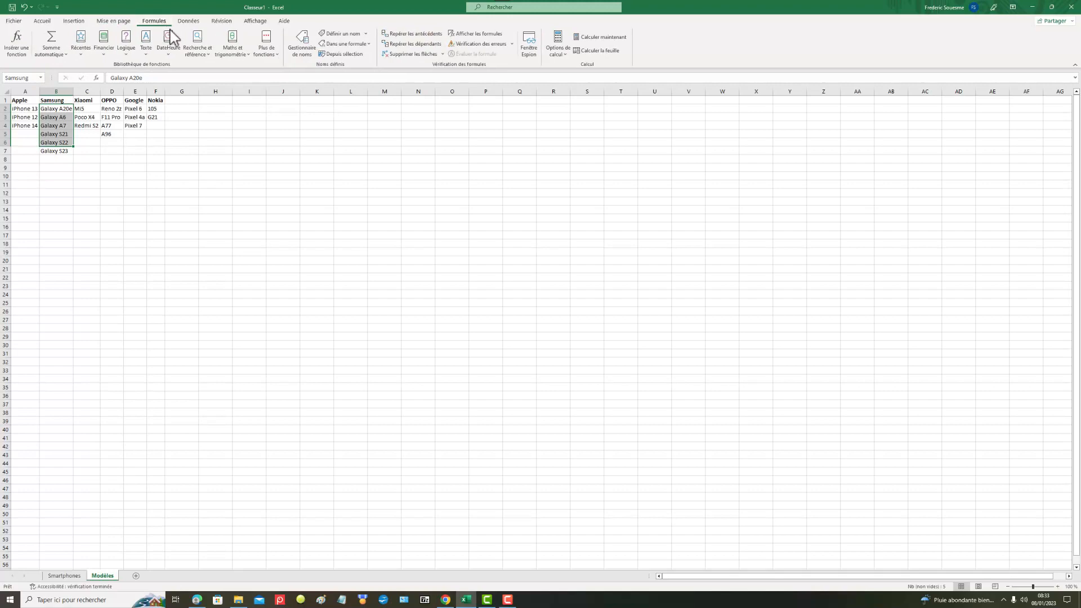
left_click(303, 45)
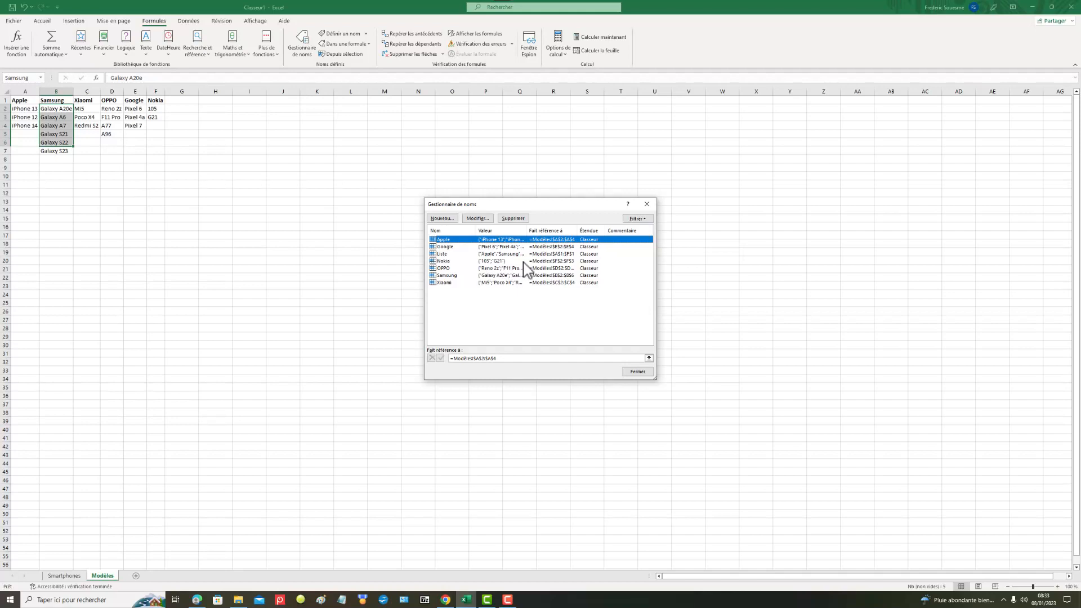
left_click(447, 275)
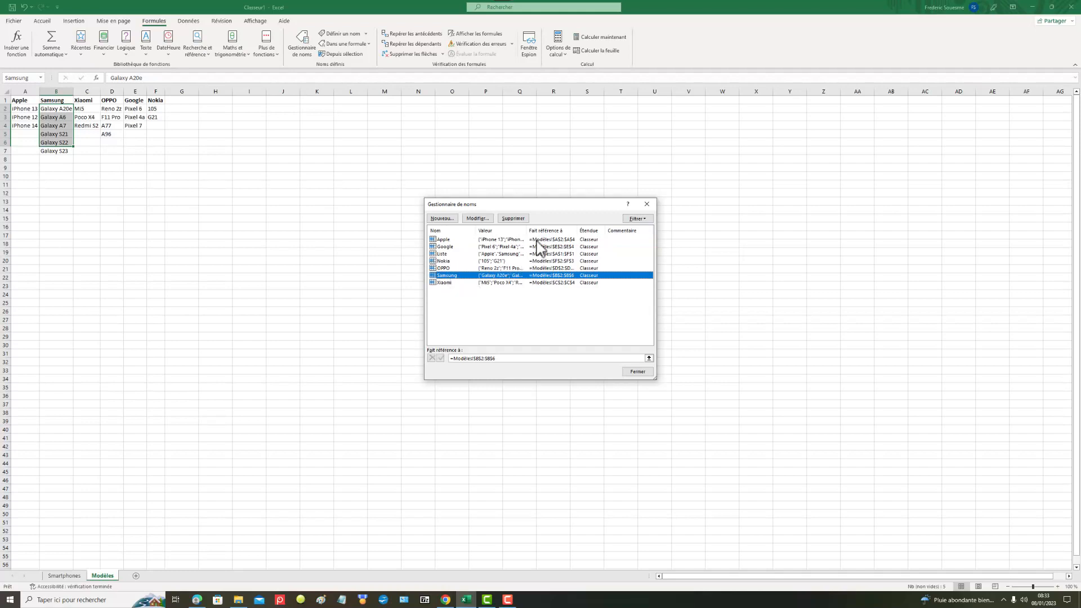
left_click(512, 218)
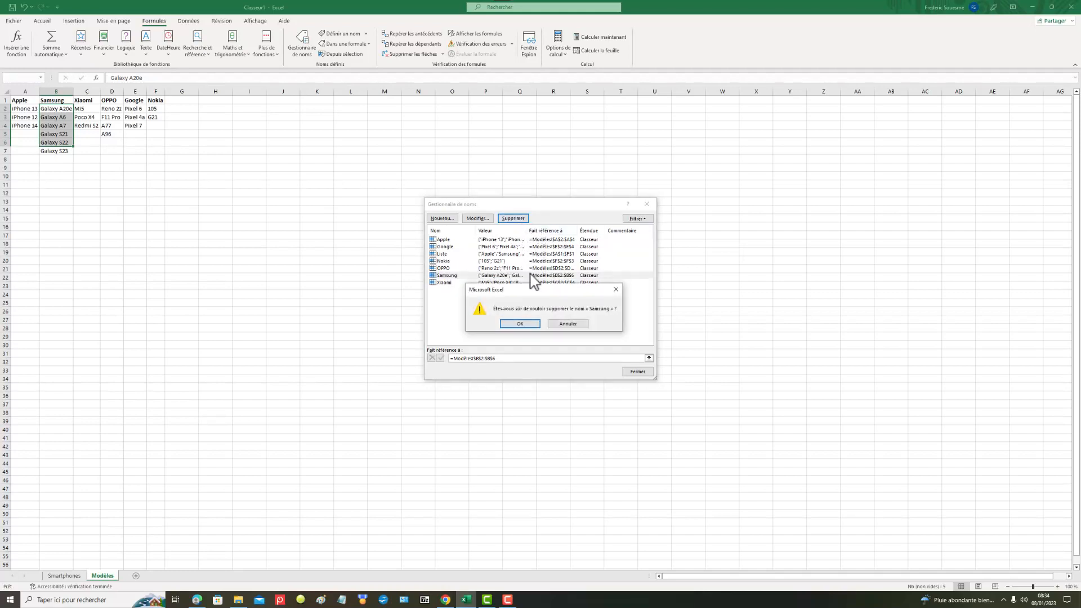
left_click(532, 325)
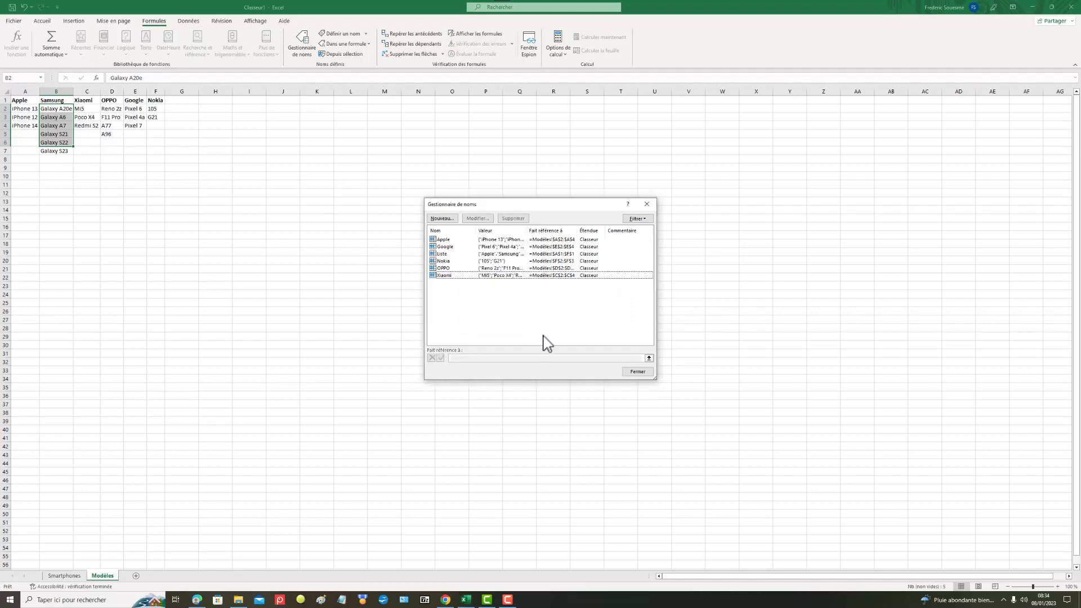
left_click(637, 373)
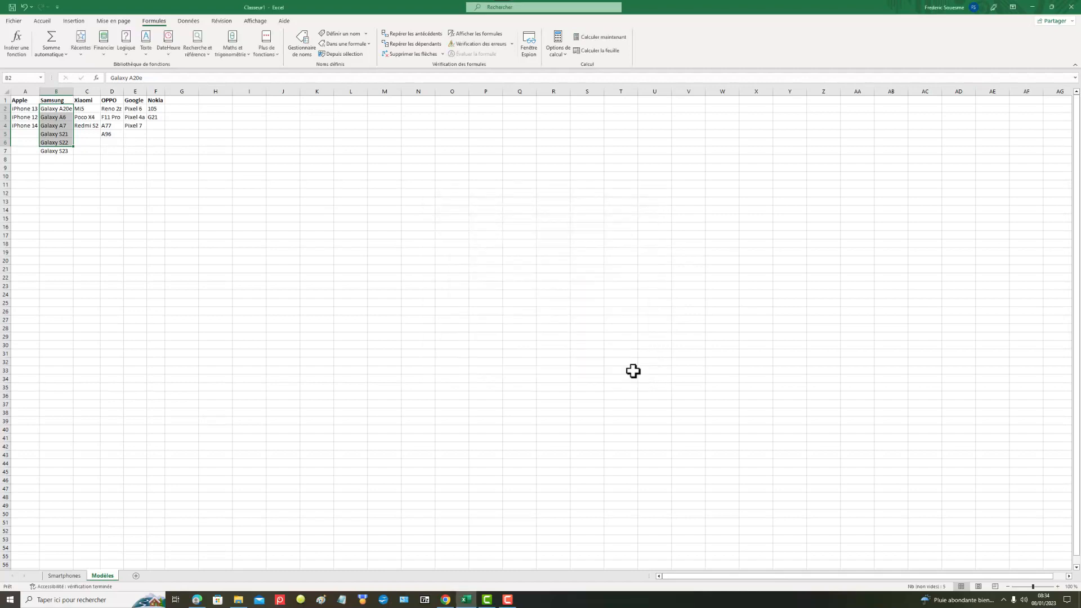
Step: Check whether range B2:B6 on the Modèles sheet still carries a defined name
left_click(277, 209)
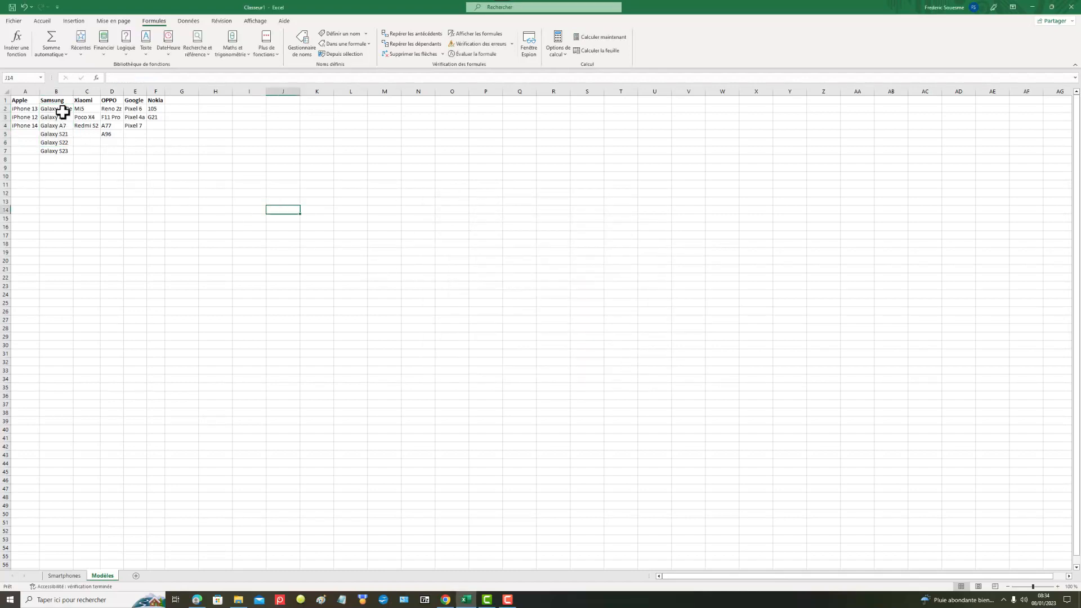
left_click_drag(62, 108, 61, 143)
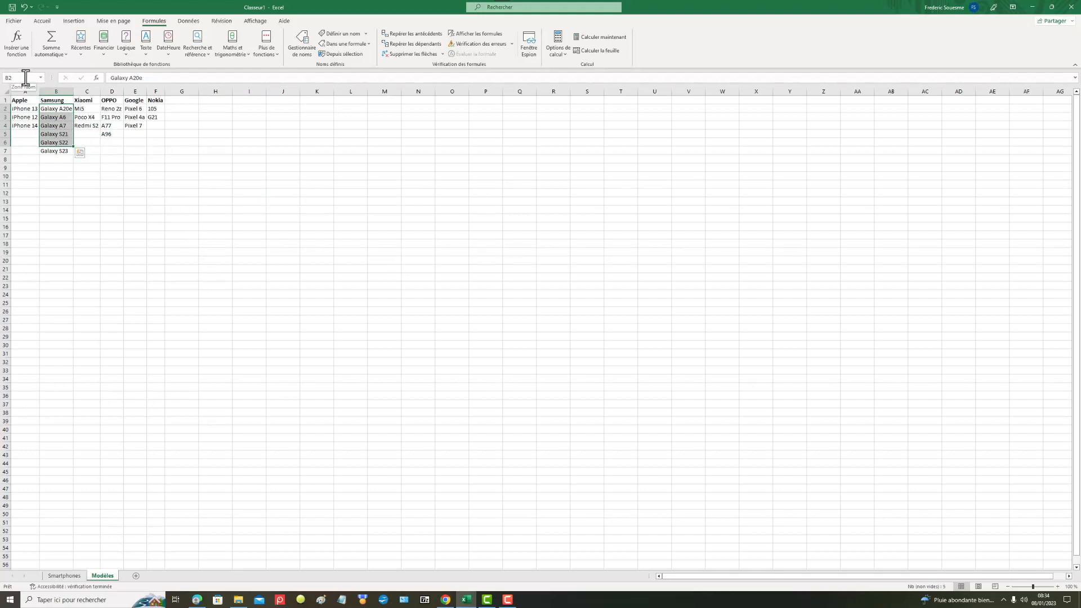
left_click(88, 186)
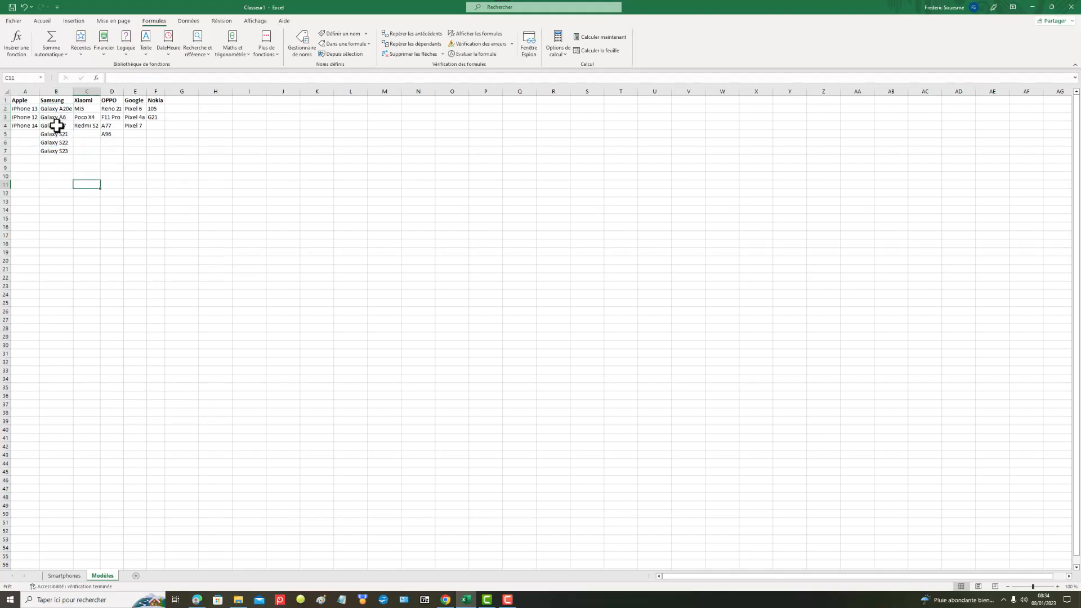
Step: Name the full Samsung model range B2:B7 on the Modèles sheet Samsung
left_click(56, 112)
left_click_drag(60, 141, 59, 153)
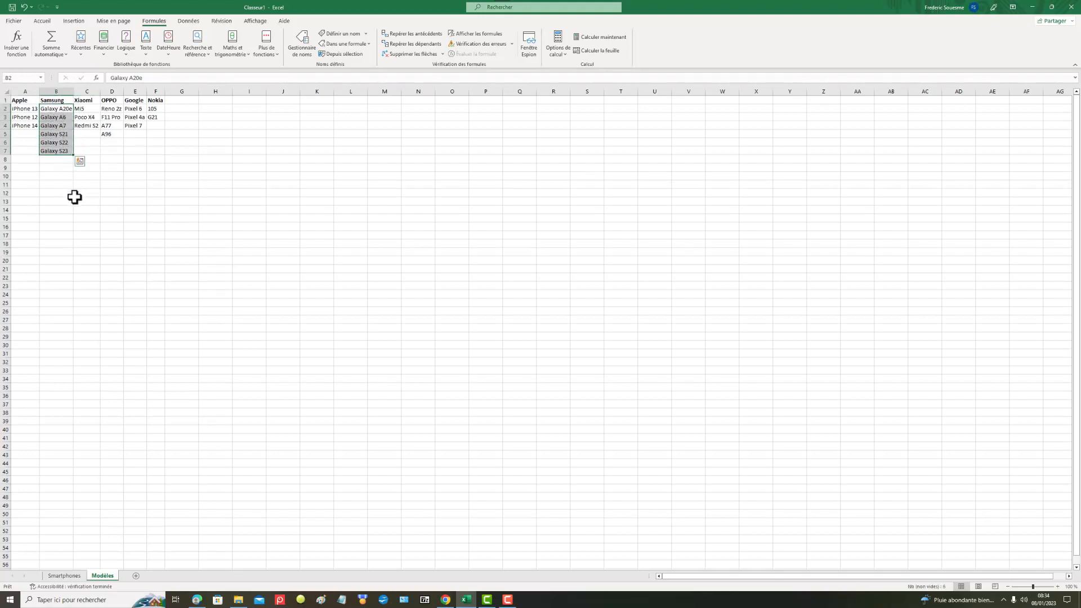
left_click(26, 78)
type("Samsung")
key("Return")
left_click(132, 201)
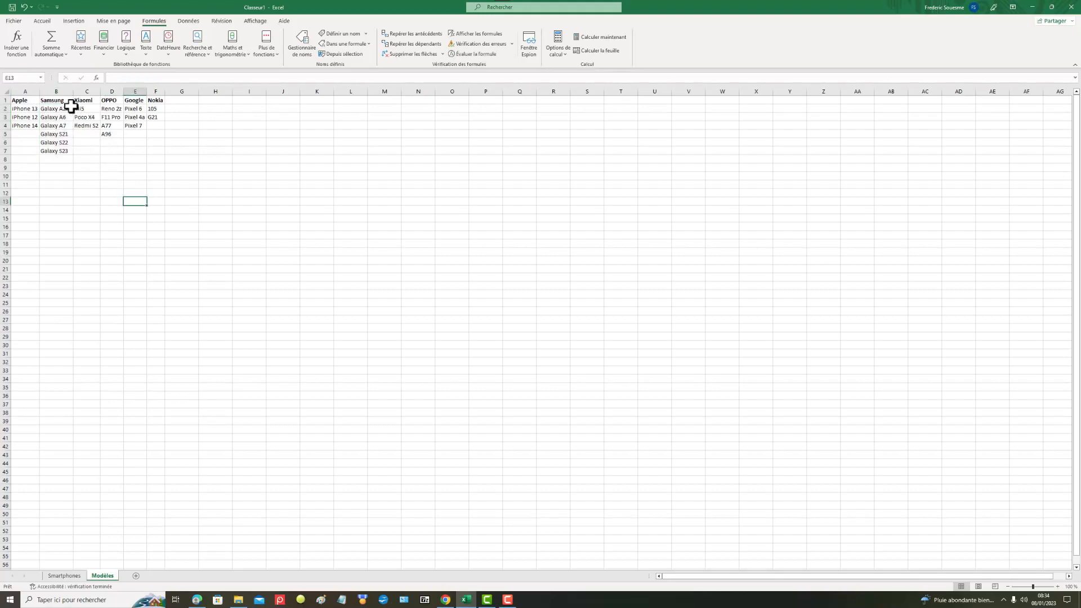
Step: Check the Samsung named range on the Modèles sheet and choose Galaxy S23 as the model in B2 of the Smartphones sheet
left_click_drag(71, 107, 65, 149)
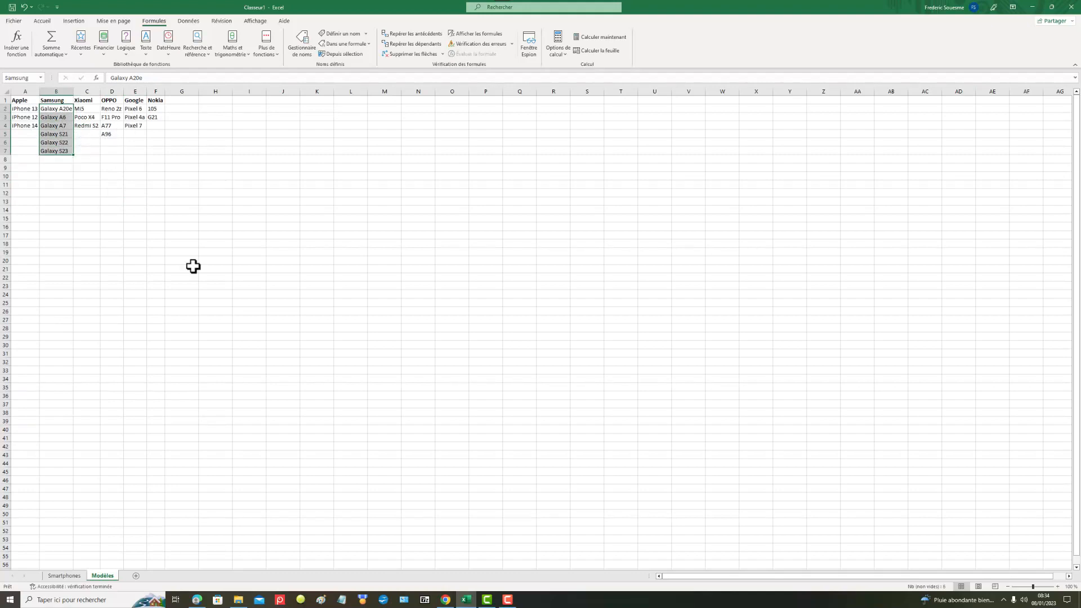
left_click(73, 577)
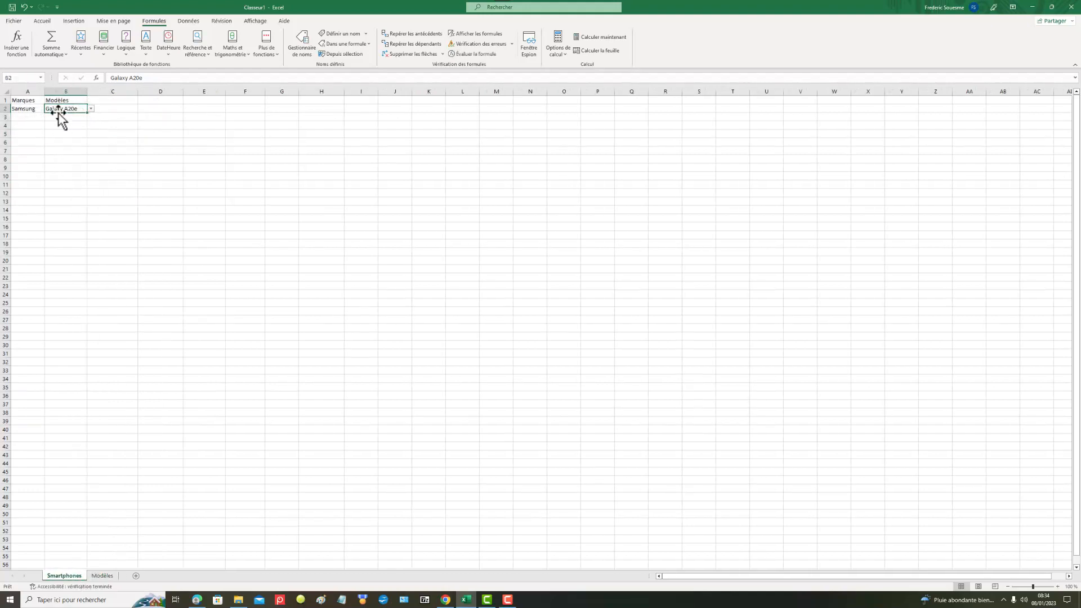
left_click(91, 109)
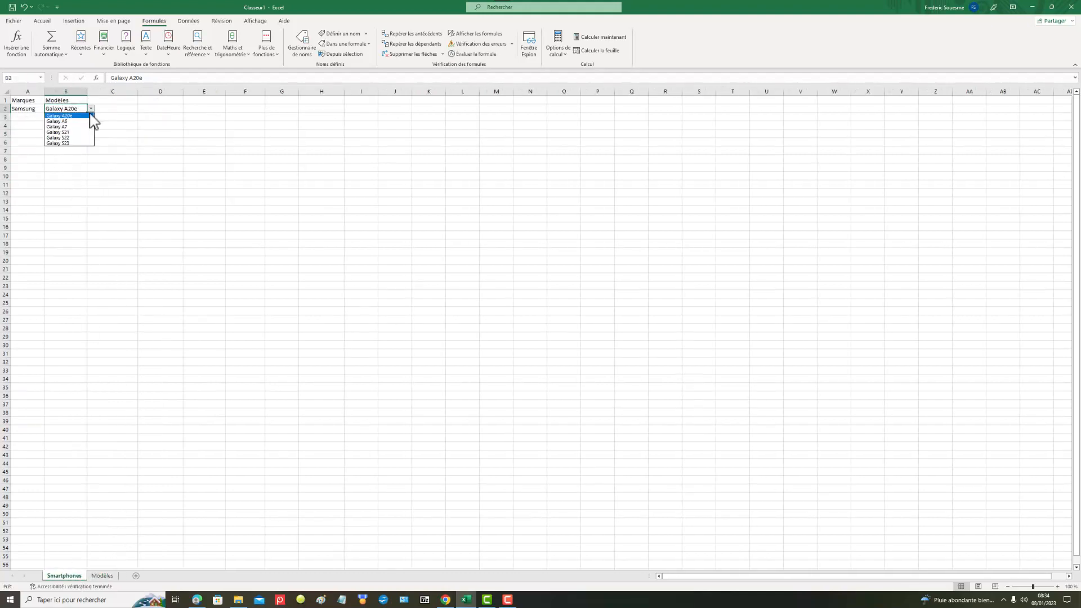
left_click(73, 144)
Step: Set the brand in A2 to Xiaomi and view the model choices offered in B2
left_click(36, 109)
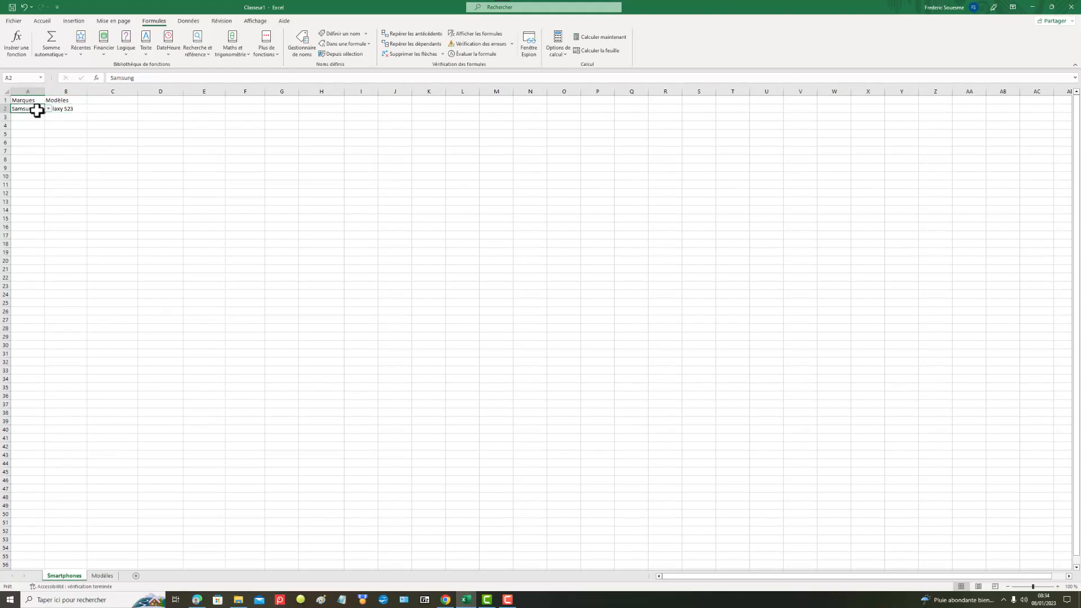
left_click(48, 109)
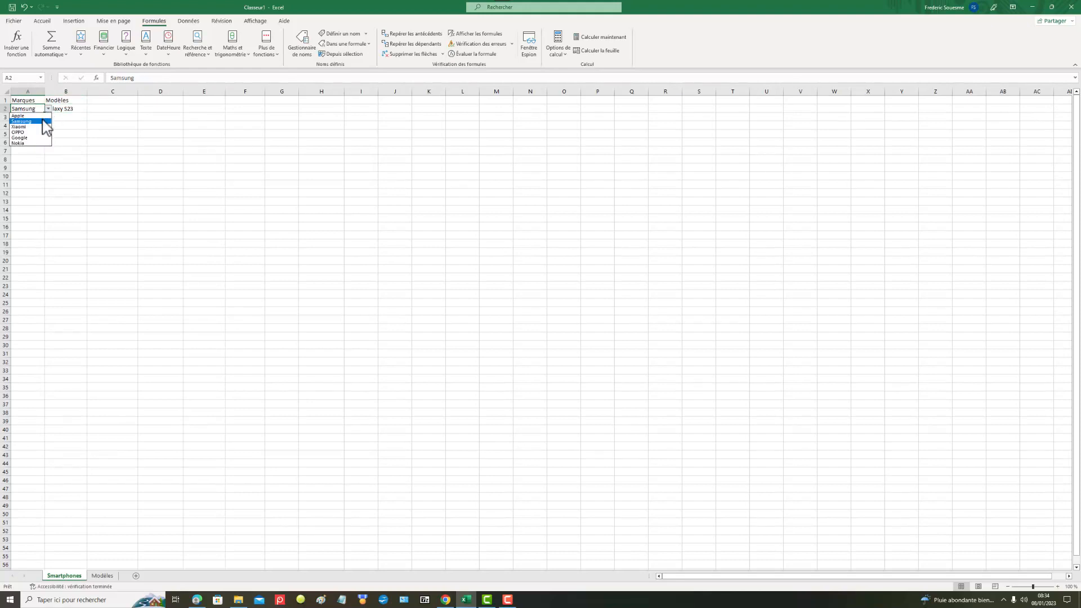
left_click(39, 126)
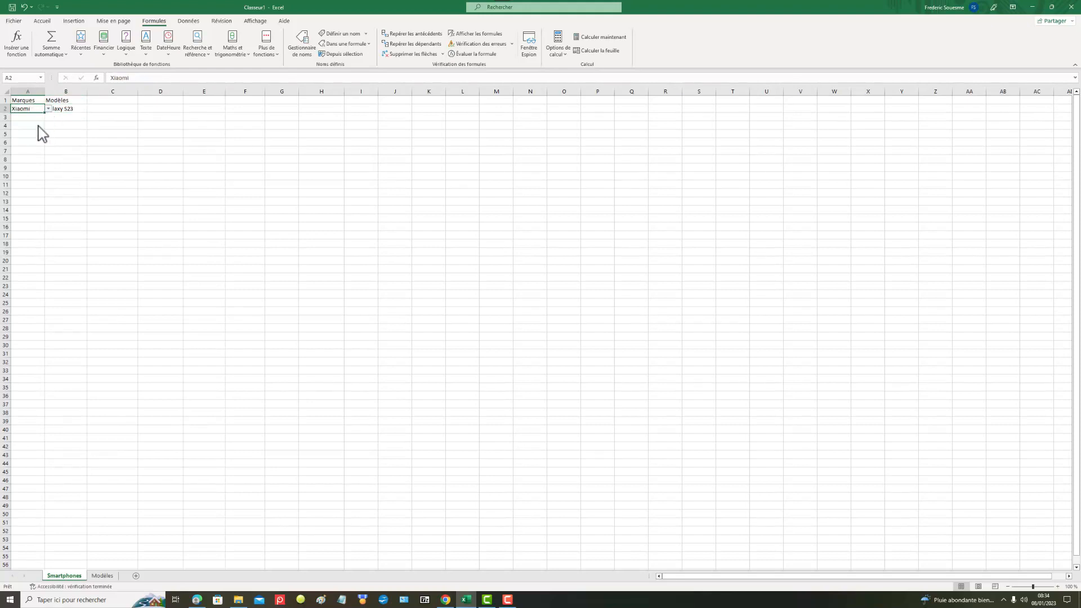
left_click(68, 108)
left_click(90, 109)
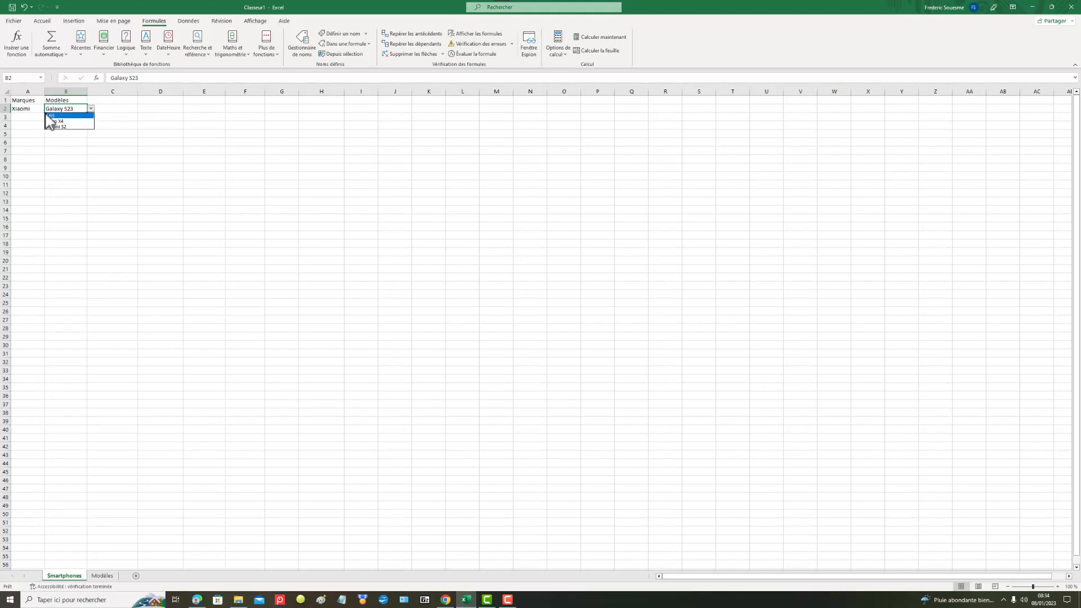
left_click(32, 108)
Step: Switch the brand in A2 to OPPO and view the model choices offered in B2
left_click(34, 107)
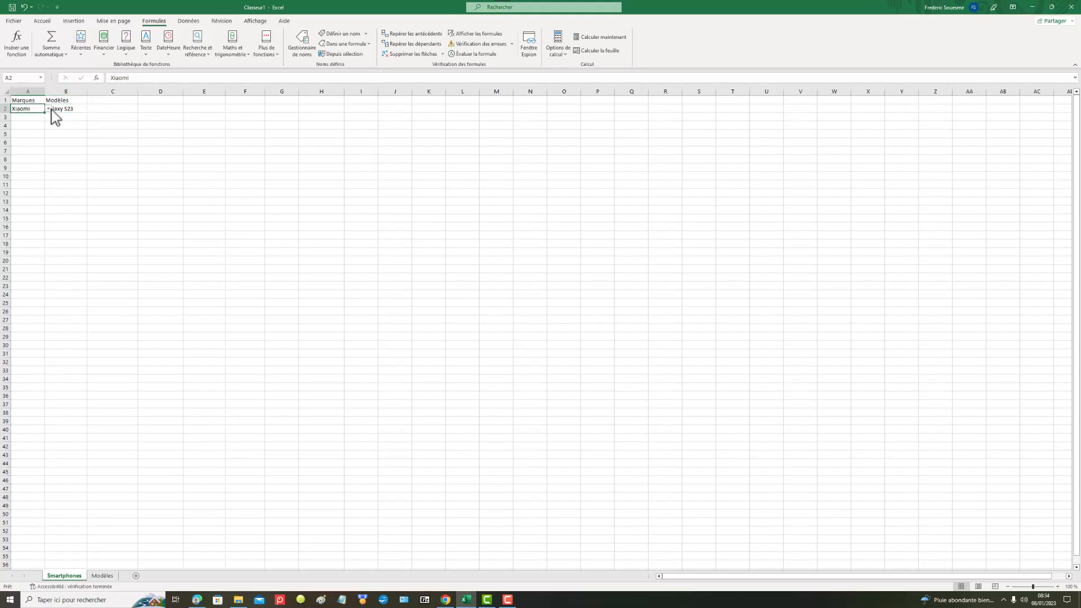
left_click(47, 109)
left_click(34, 132)
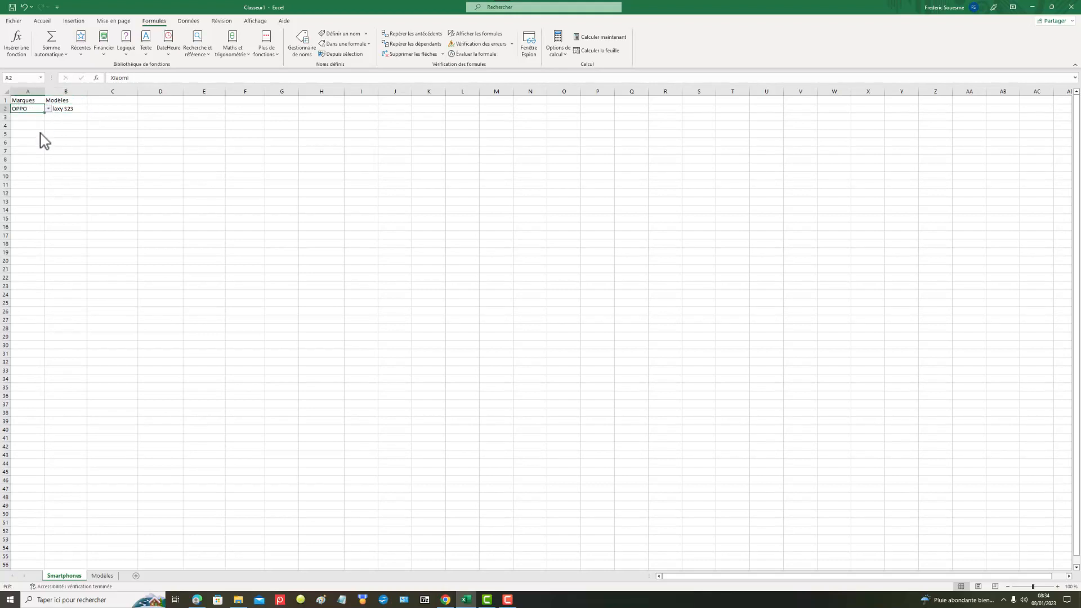
left_click(77, 112)
left_click(91, 109)
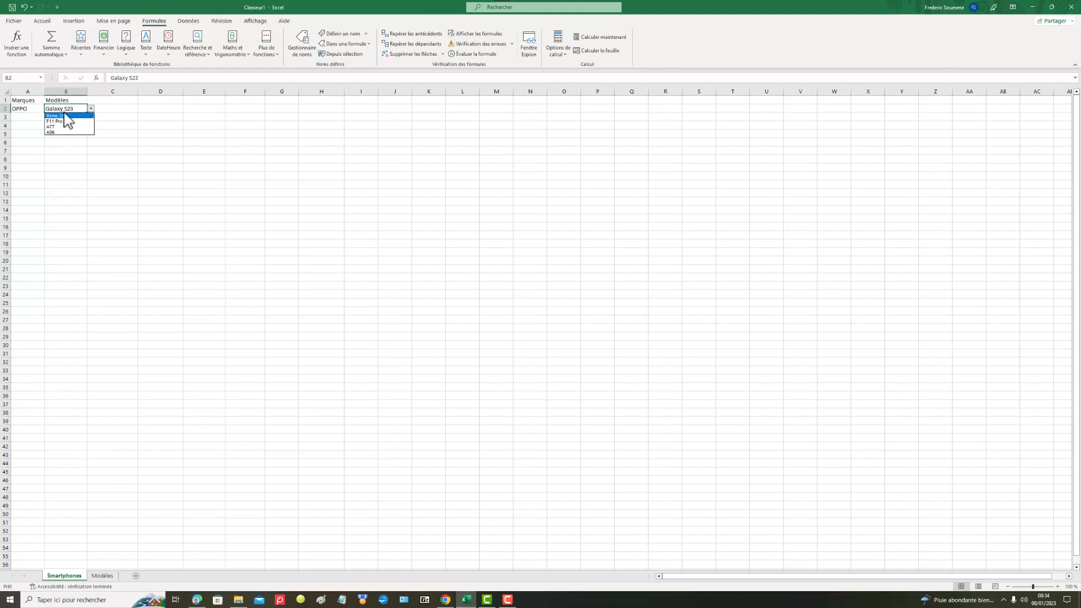
left_click(32, 110)
Step: Change the brand in A2 to Google and view the model choices offered in B2
left_click(32, 110)
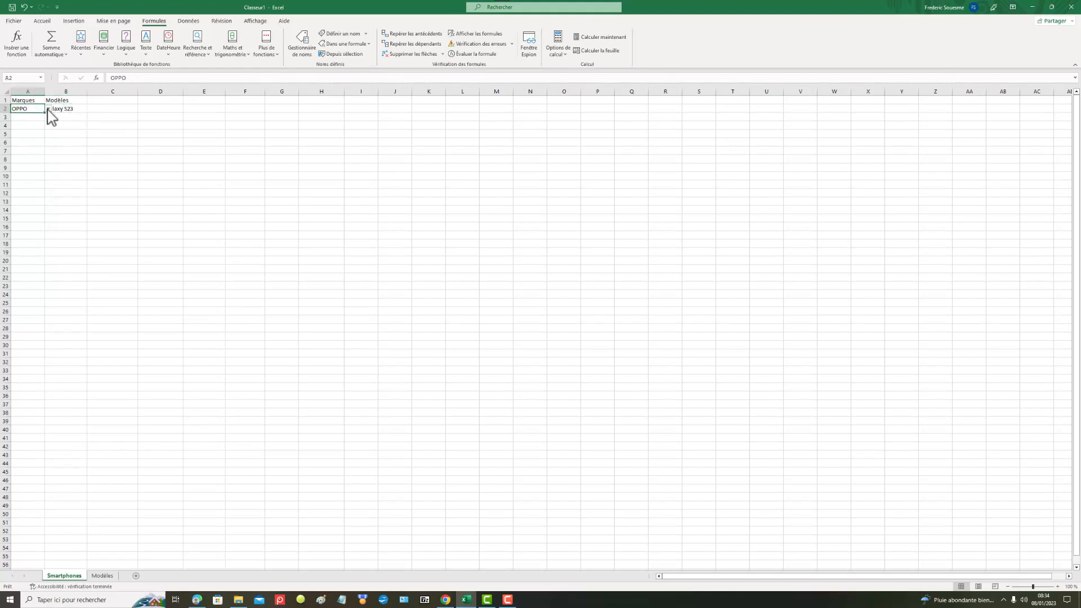
left_click(48, 109)
left_click(22, 138)
left_click(72, 108)
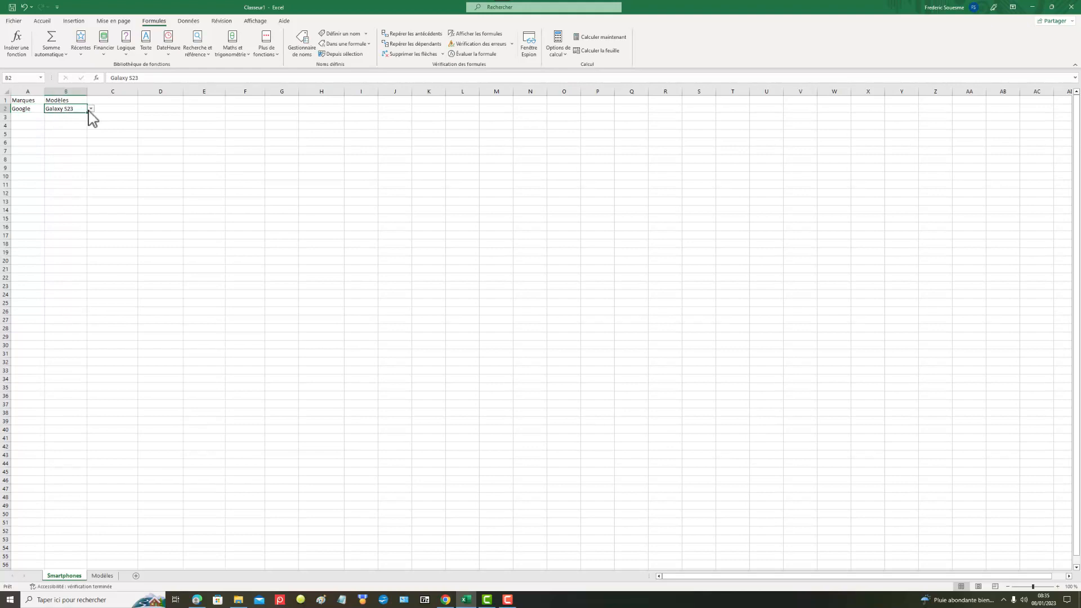
left_click(91, 109)
left_click(34, 110)
Step: Select Nokia as the brand in A2, view the model choices offered in B2, and close the list without choosing one
left_click(30, 108)
left_click(48, 108)
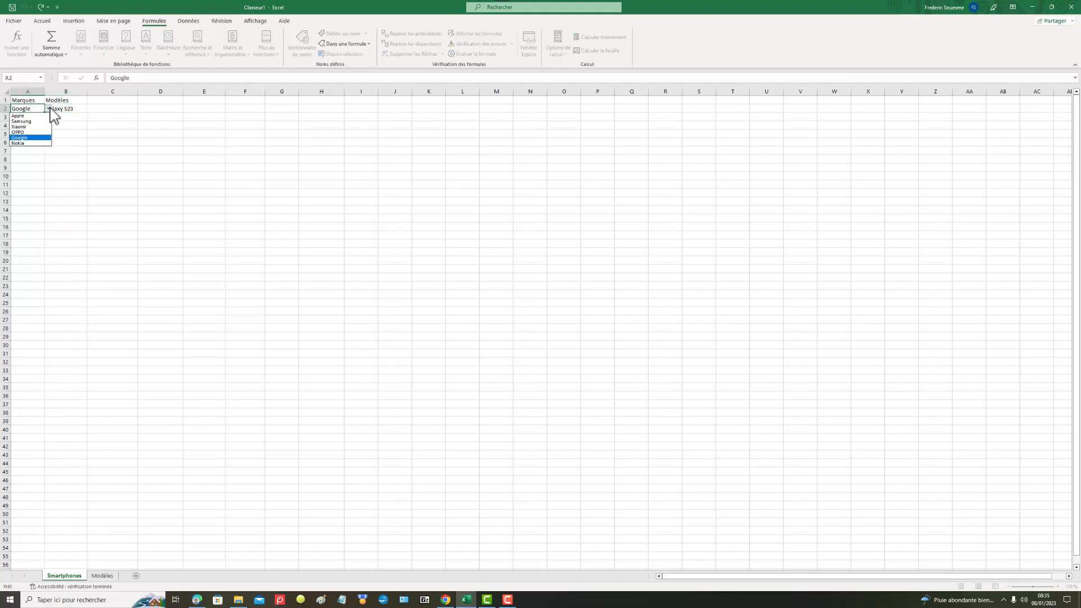
left_click(37, 143)
left_click(82, 108)
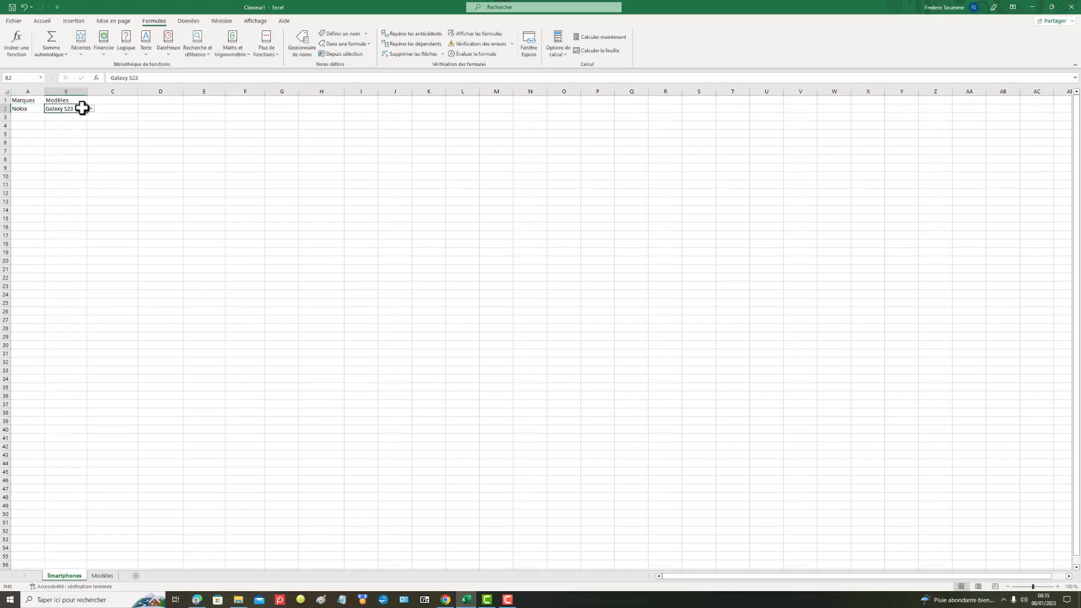
left_click(91, 108)
left_click(123, 157)
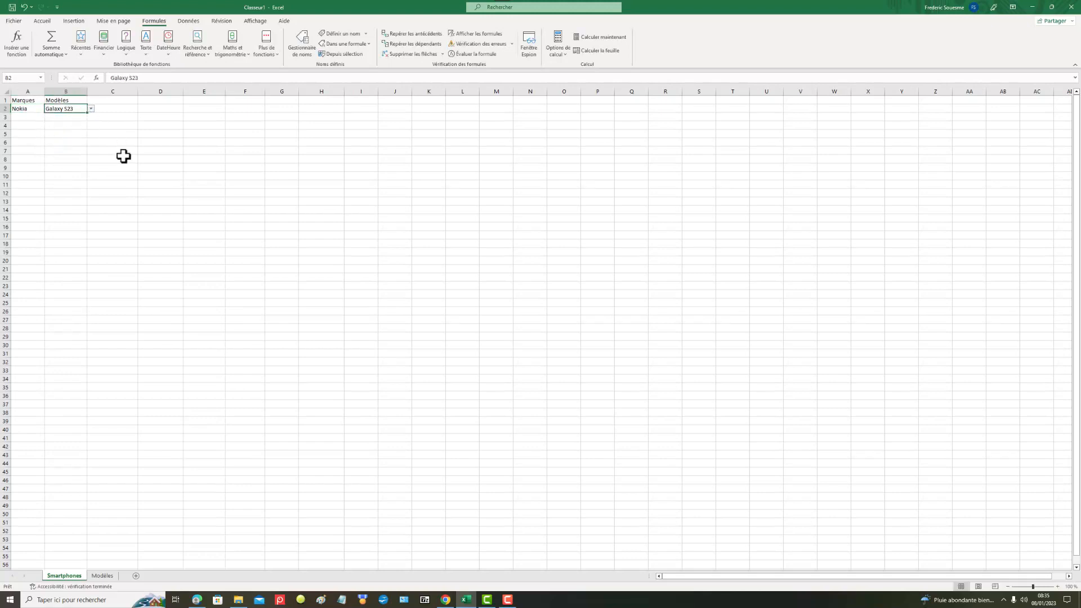